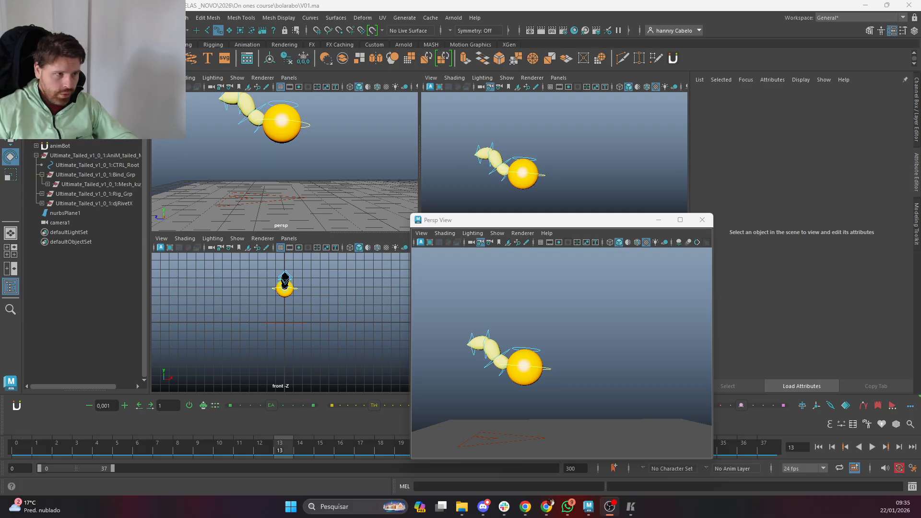
Play back the bouncing tailed-ball animation and stop it
key(alt+v)
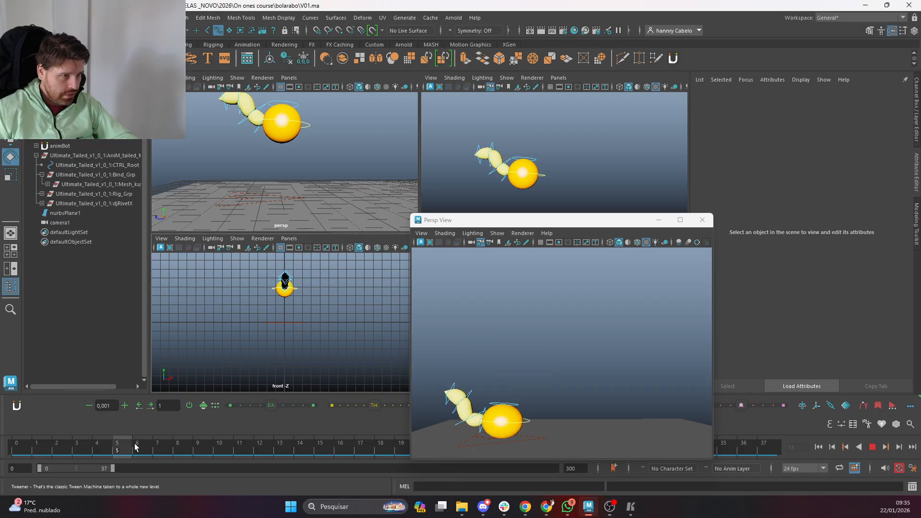
key(alt+v)
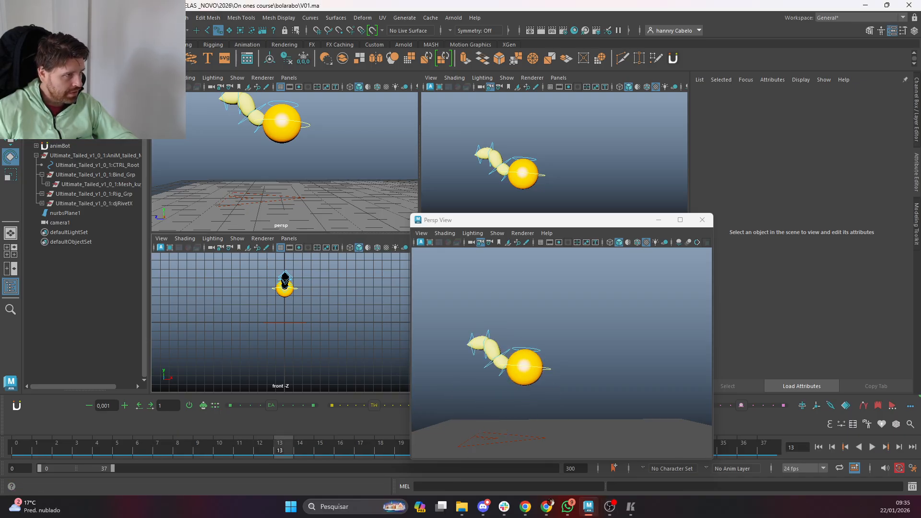
click(22, 18)
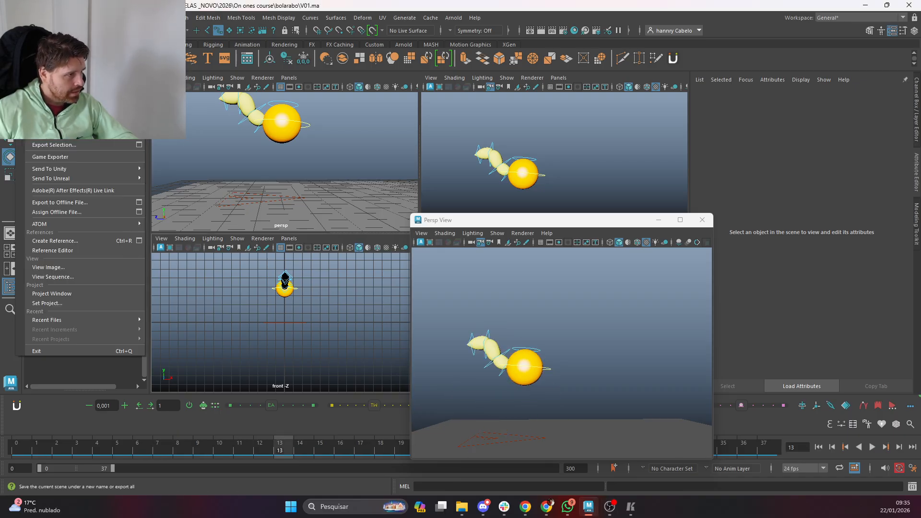
click(53, 63)
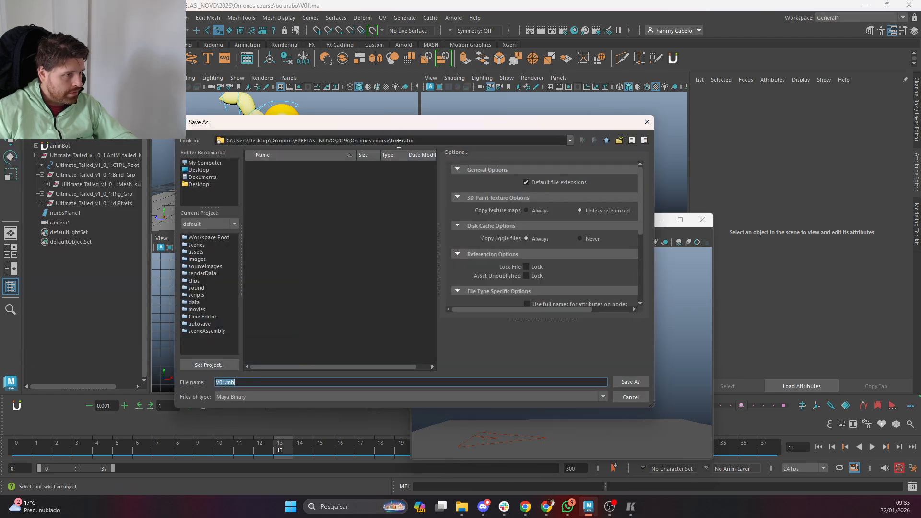
click(606, 141)
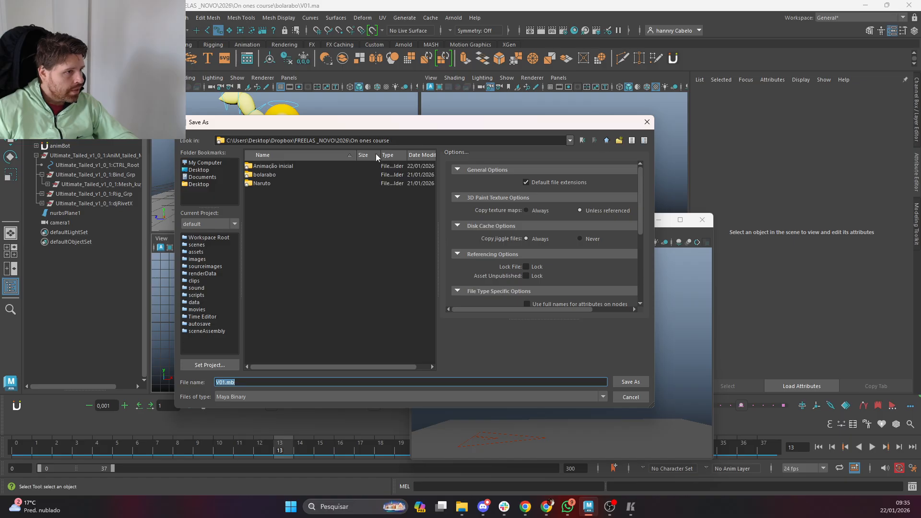
double_click(260, 176)
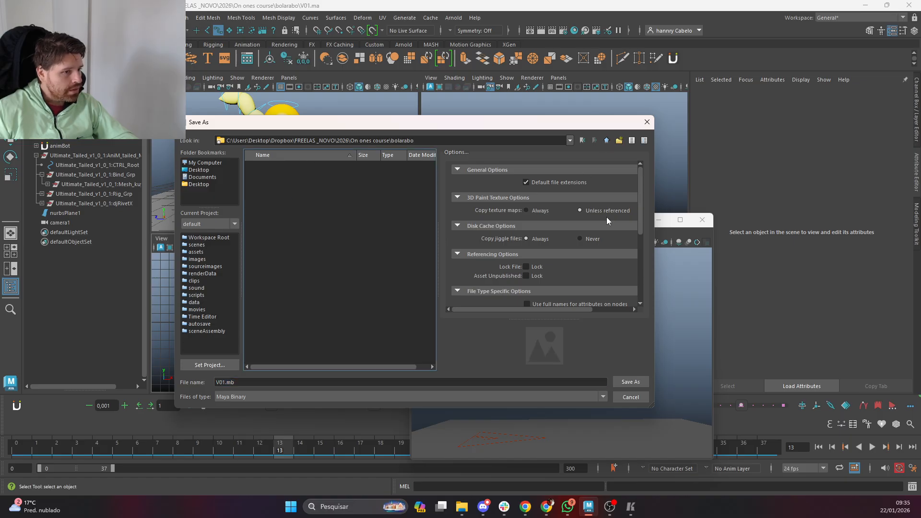
click(630, 397)
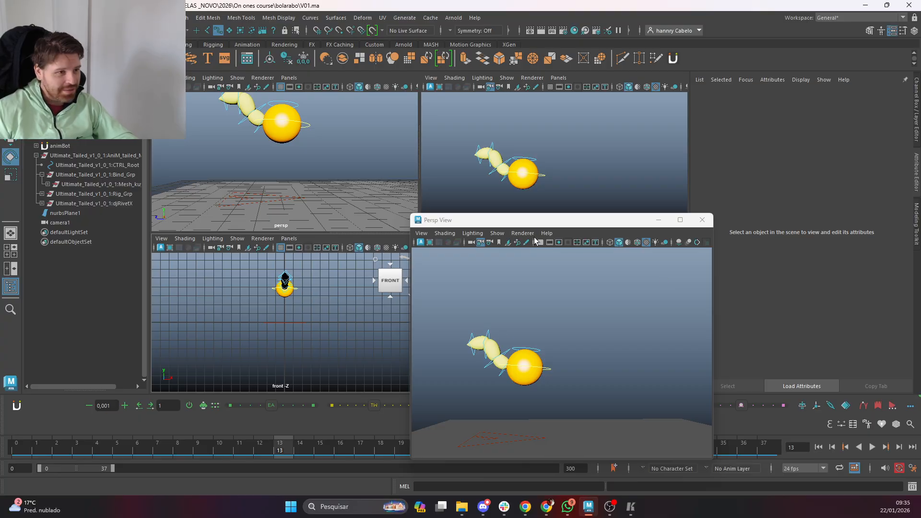
Scrub and play the bounce animation, and set the current frame to 6
drag(38, 445, 157, 449)
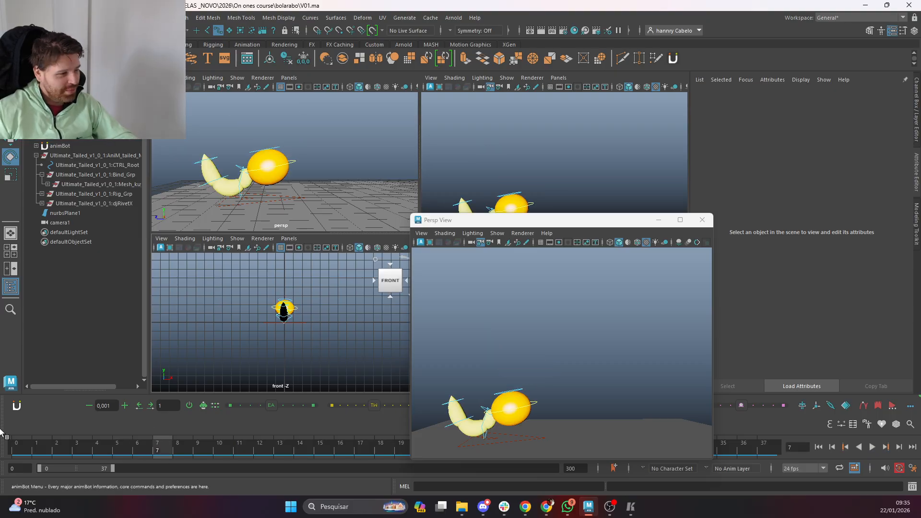
key(alt+v)
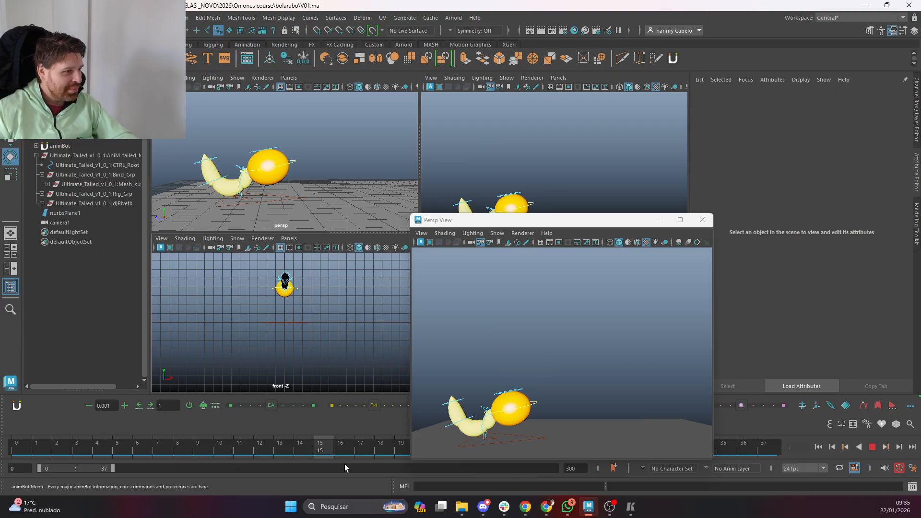
click(137, 449)
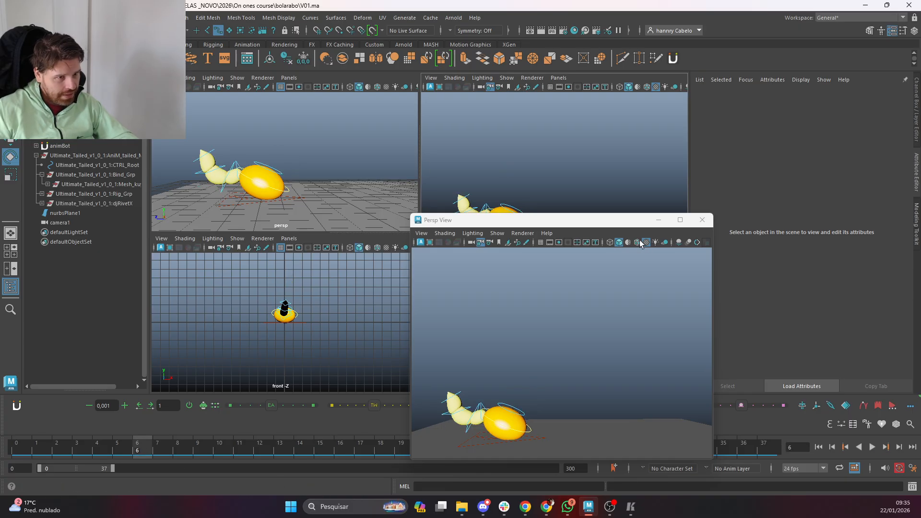
Move the floating Persp View clear of the main viewports and set the perspective viewport to look through the persp camera
drag(586, 224, 739, 59)
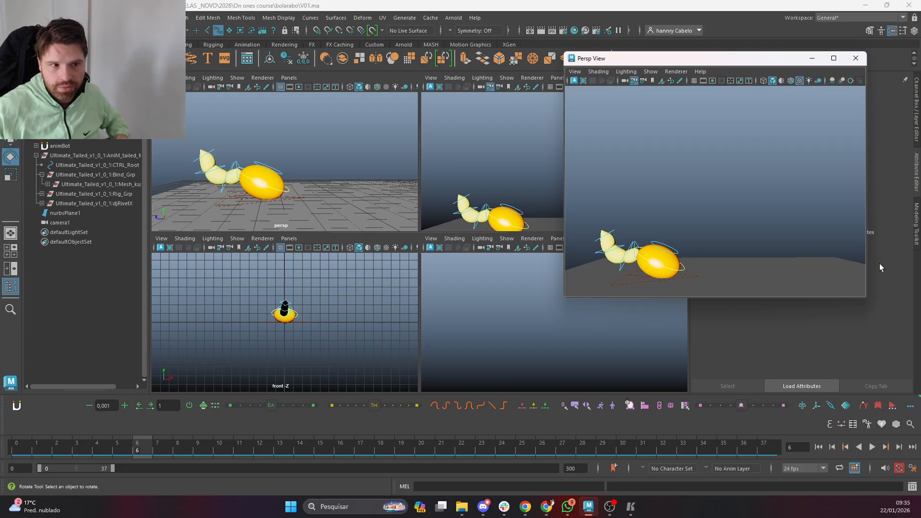
click(262, 127)
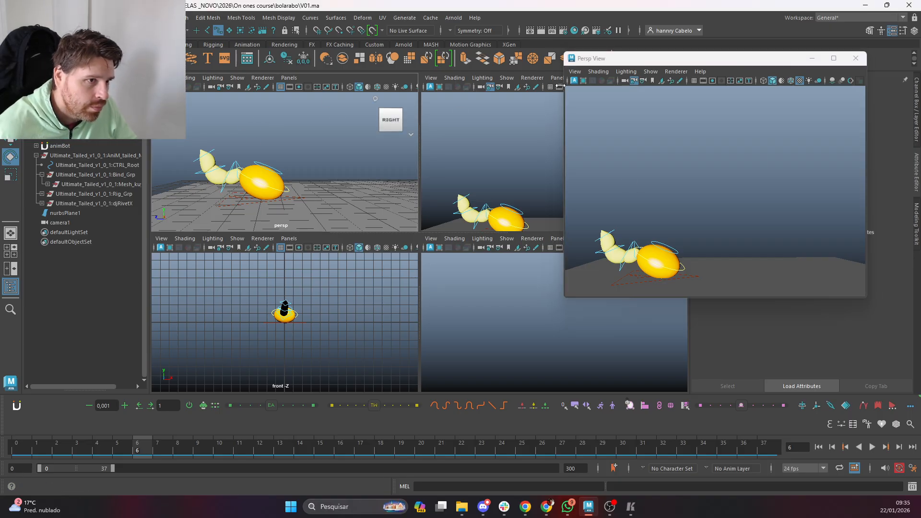
click(289, 77)
mouse_move(312, 88)
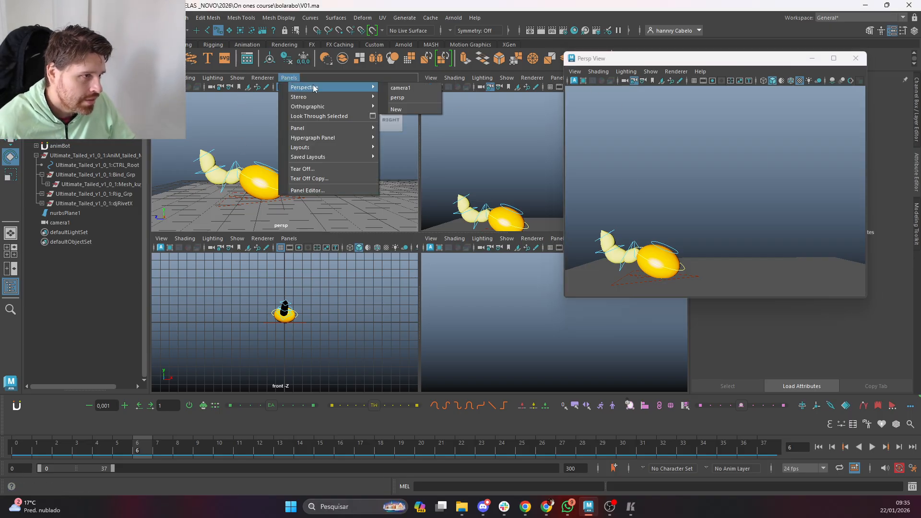
click(398, 98)
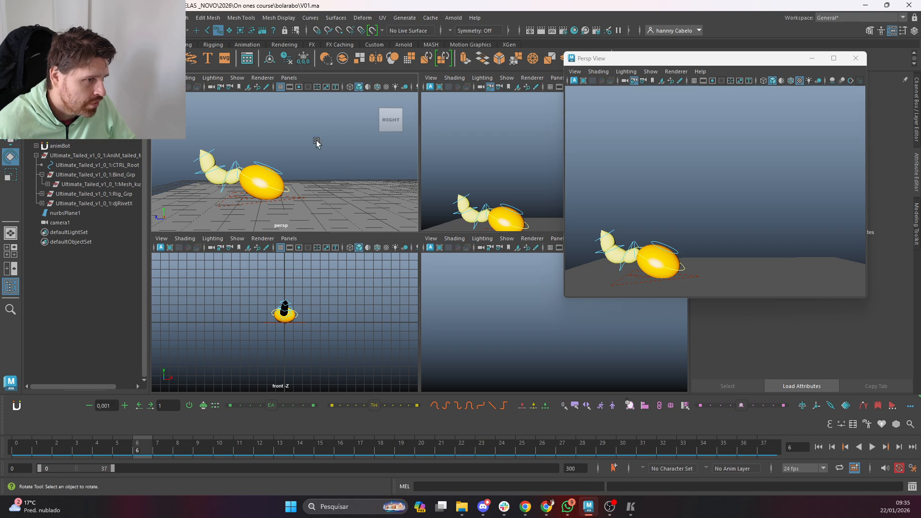
Maximize the persp viewport and frame the tailed ball on its floor plane from an angled view
key(space)
scroll(348, 203, down, 5)
scroll(349, 206, up, 5)
mouse_move(312, 213)
alt+mouse_down()
mouse_move(301, 224)
mouse_move(322, 222)
alt+mouse_up()
alt+middle_drag(331, 245, 382, 267)
scroll(378, 264, up, 5)
scroll(378, 263, down, 5)
alt+drag(378, 263, 392, 274)
scroll(403, 277, up, 5)
alt+middle_drag(410, 277, 473, 272)
scroll(474, 272, down, 8)
mouse_move(475, 272)
alt+mouse_down()
mouse_move(451, 266)
mouse_move(473, 265)
alt+mouse_up()
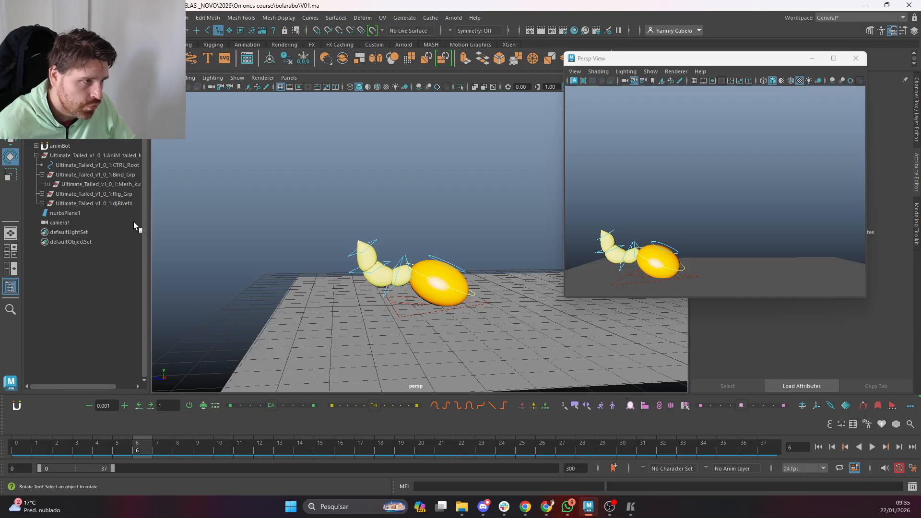
Toggle Two Sided Lighting in the persp viewport and the Outliner's display off and back on
click(212, 78)
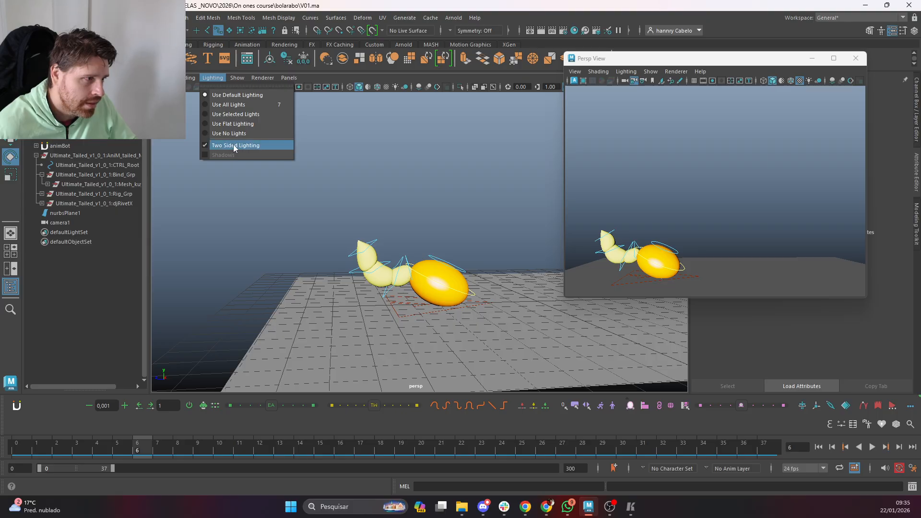
click(225, 145)
click(212, 78)
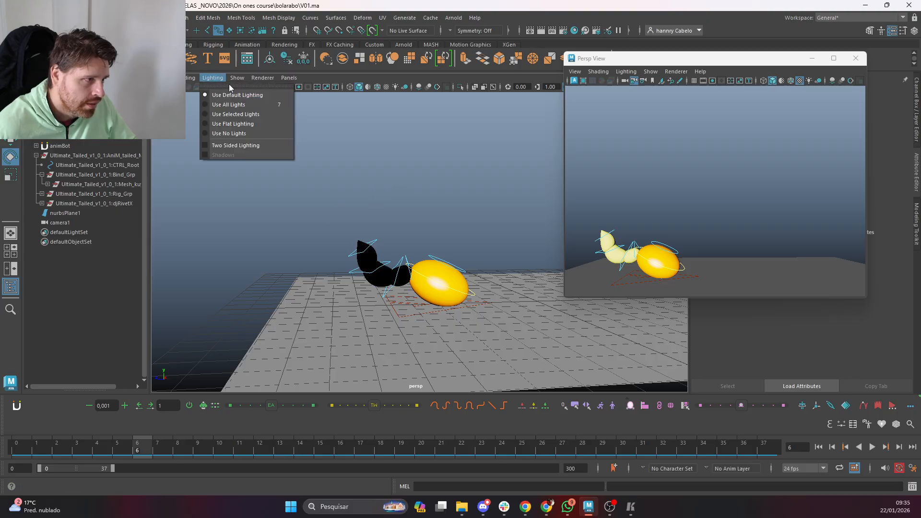
click(241, 145)
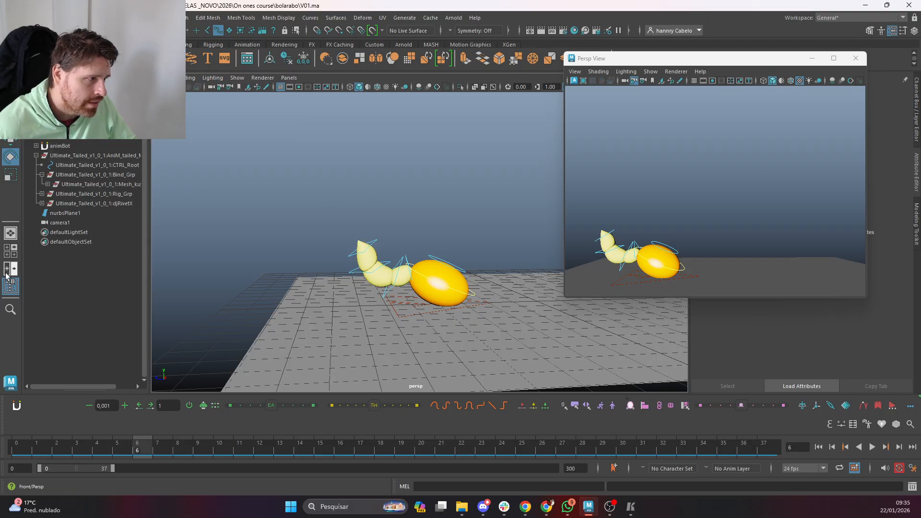
click(8, 287)
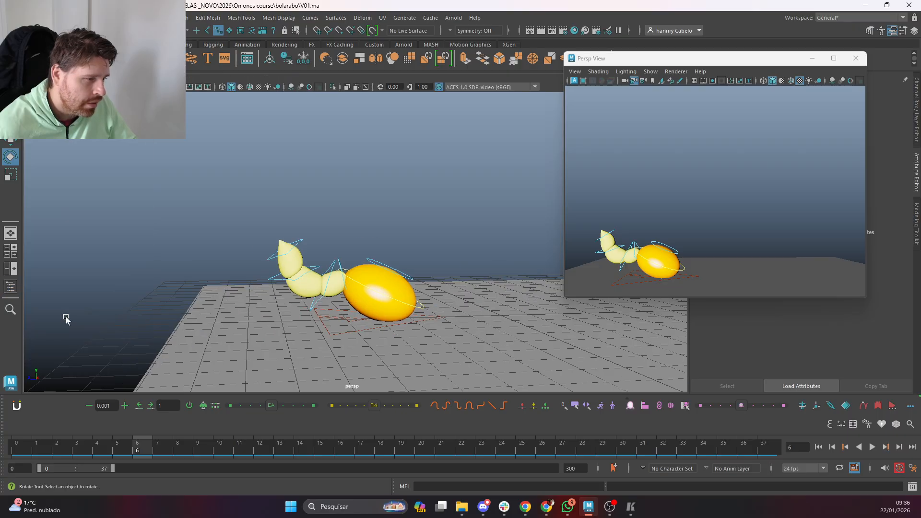
click(7, 286)
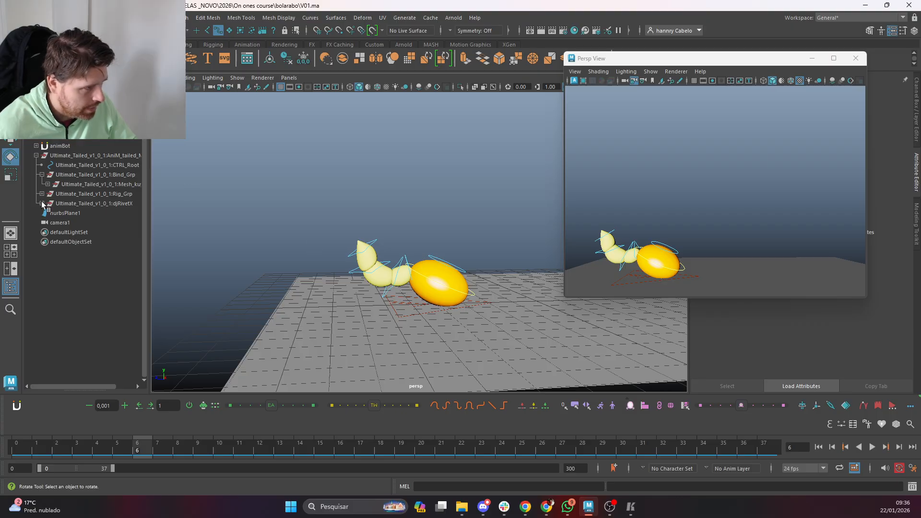
Check which parts the rig's groups contain by selecting them in the Outliner, ending on the tail group Mesh_kuyruk_Grp
click(101, 193)
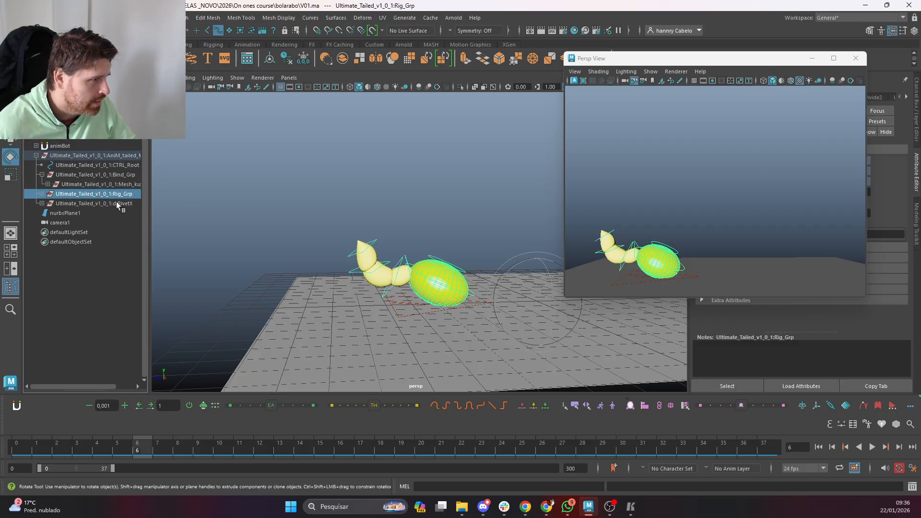
click(130, 185)
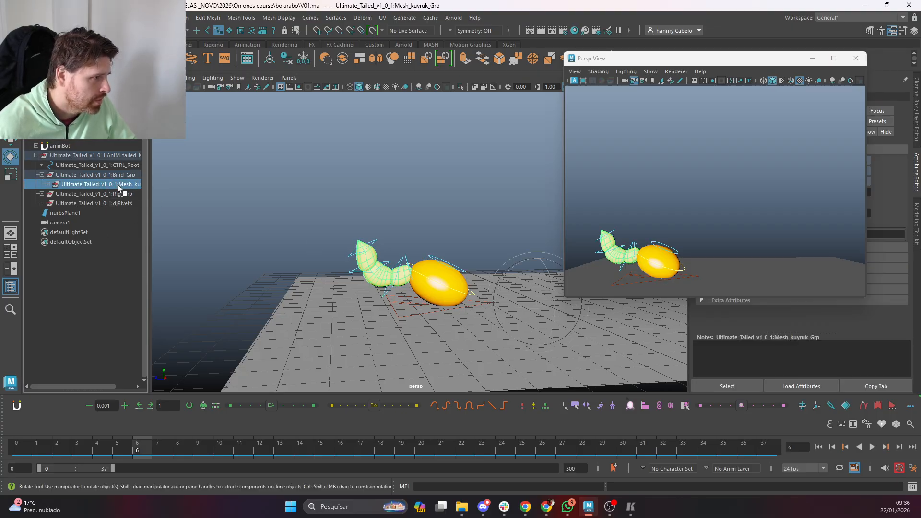
click(119, 175)
click(123, 164)
click(110, 202)
click(110, 194)
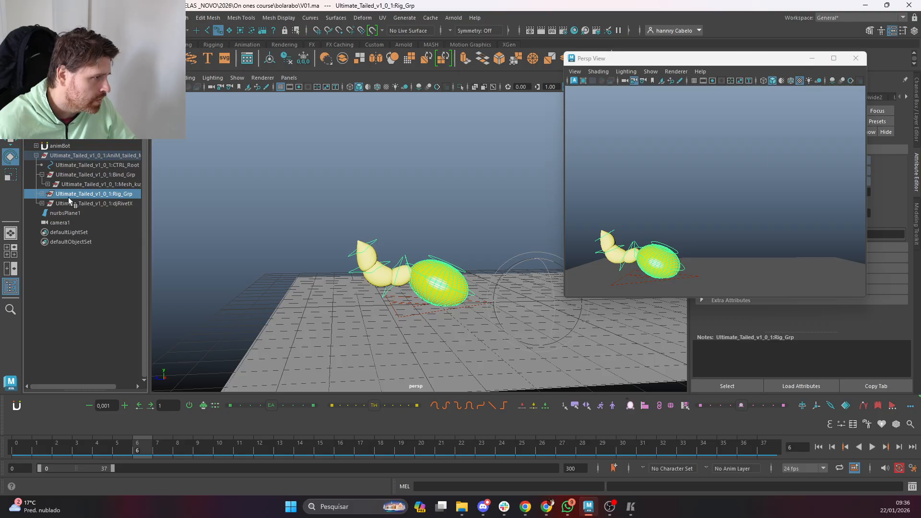
click(96, 184)
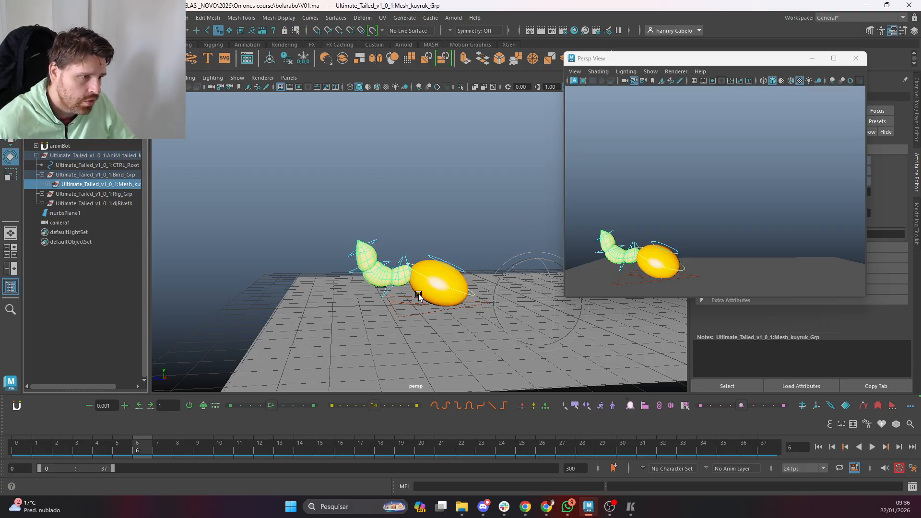
Try a new Lambert material on the tail mesh with a pale yellow color and raised transparency, and deselect the tail
right_drag(405, 285, 464, 417)
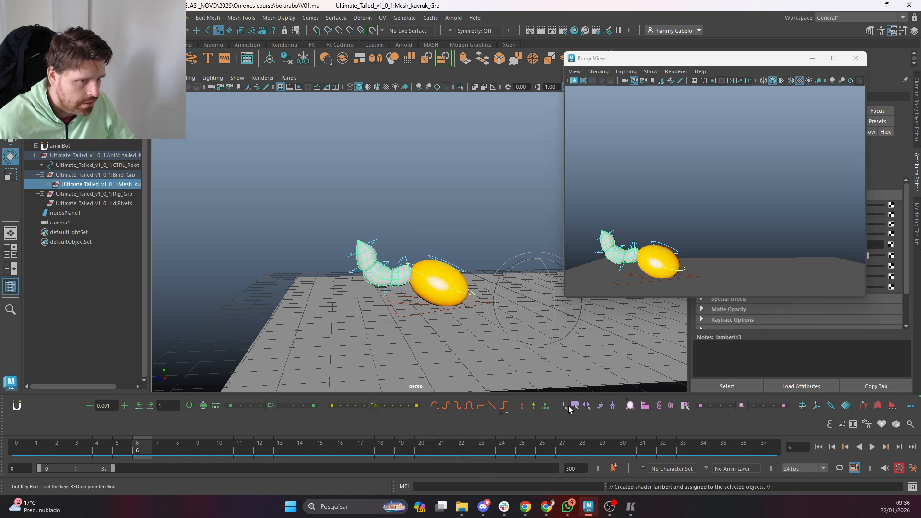
drag(724, 58, 558, 164)
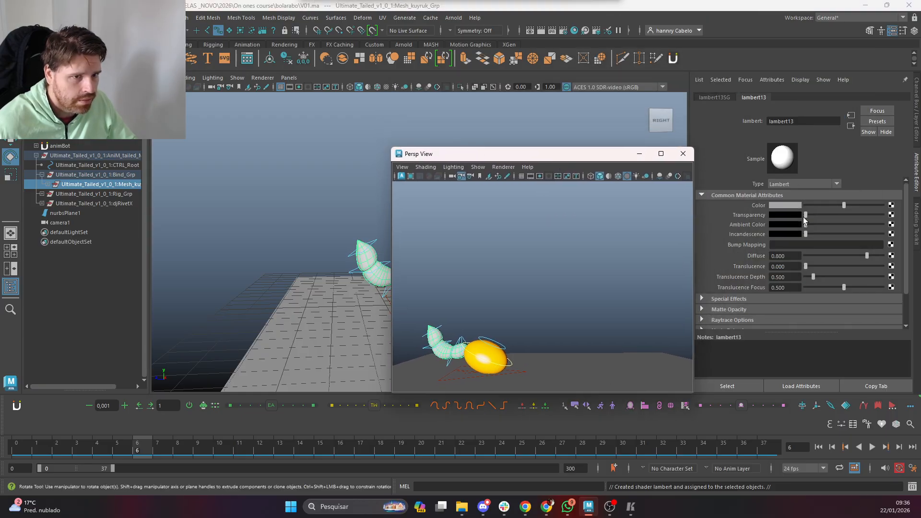
click(786, 206)
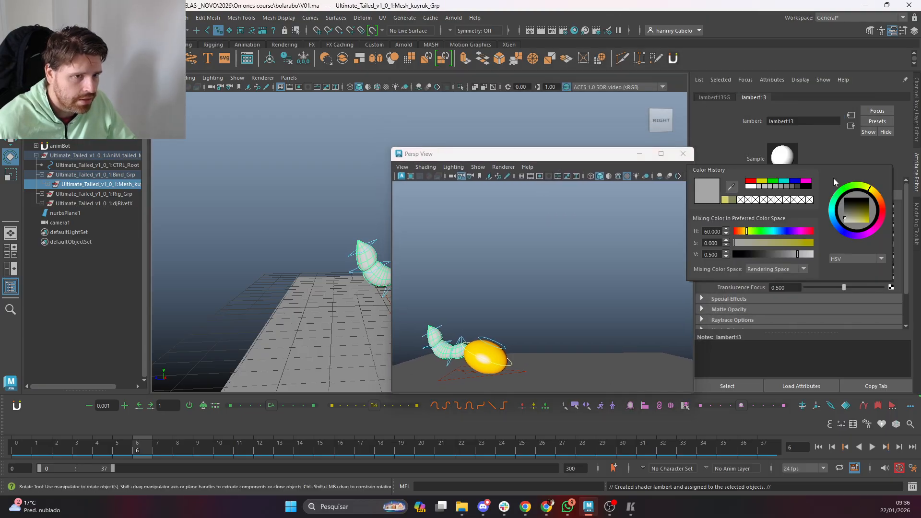
click(724, 201)
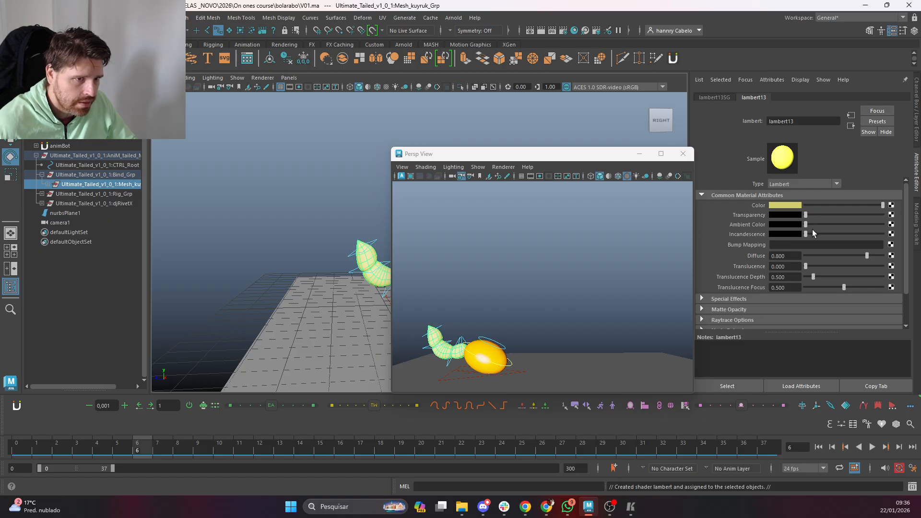
drag(820, 214, 873, 215)
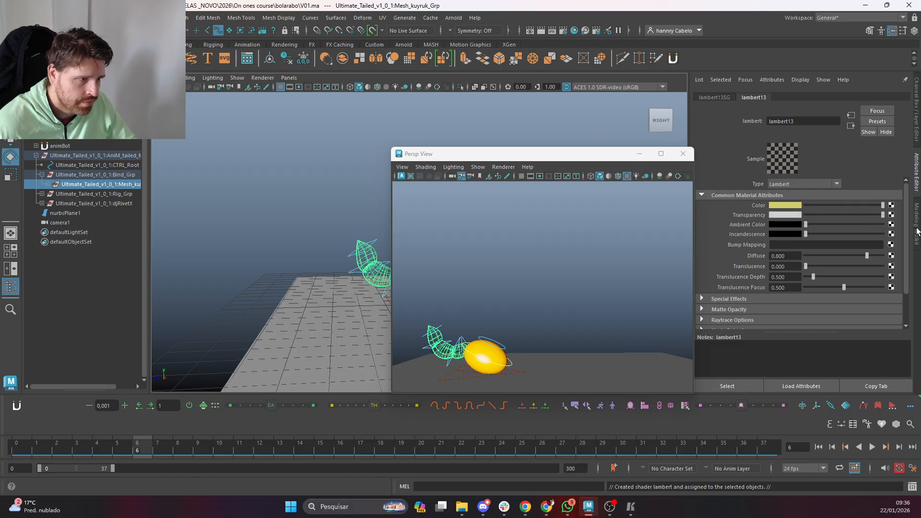
click(596, 112)
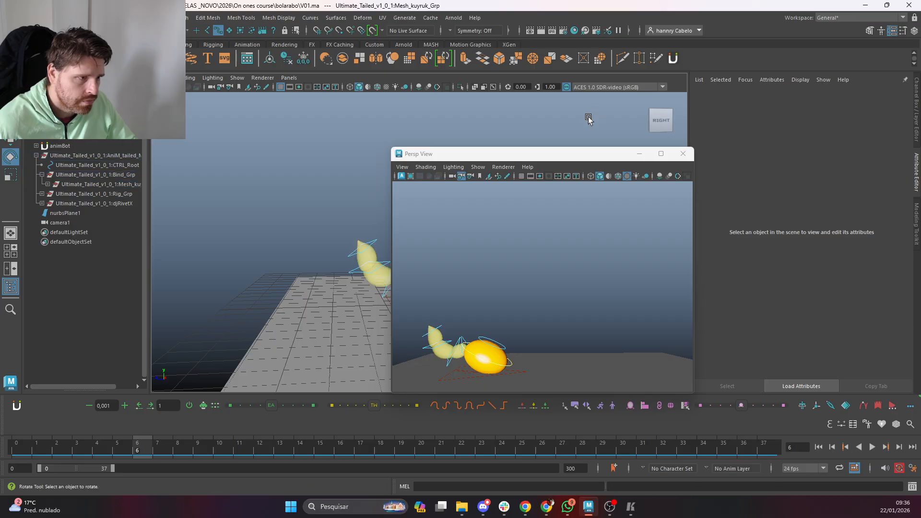
Move the floating view aside, undo the new material on the tail mesh, and clear the selection
drag(608, 153, 736, 120)
key(ctrl+z)
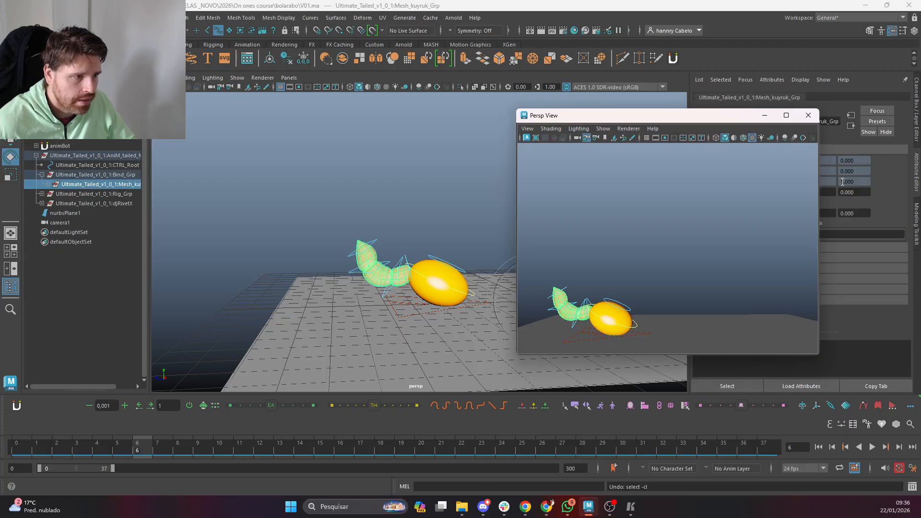
click(642, 252)
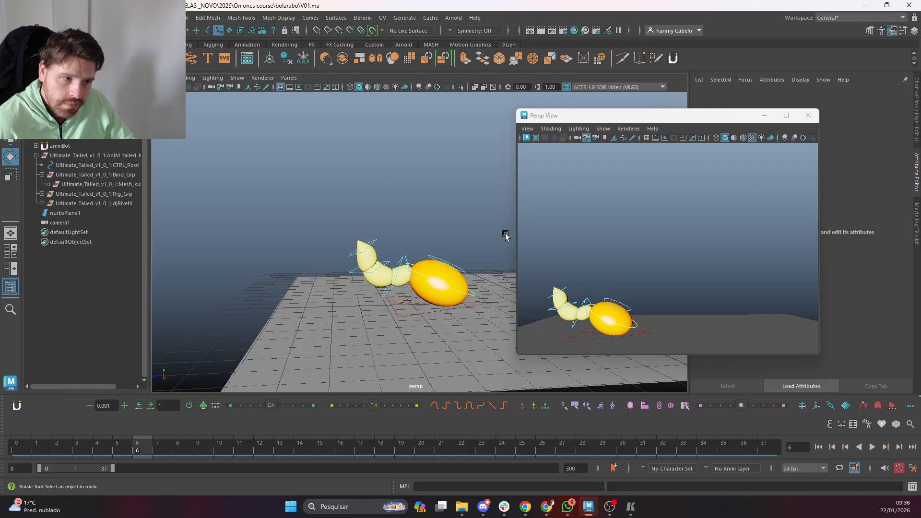
Hide the rig's control curves in the floating Persp View and play the animation
click(603, 129)
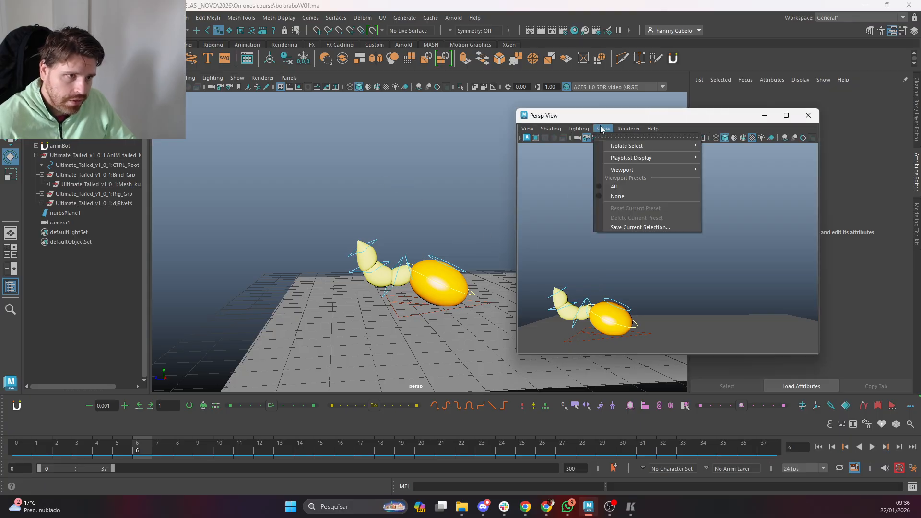
mouse_move(618, 170)
click(725, 108)
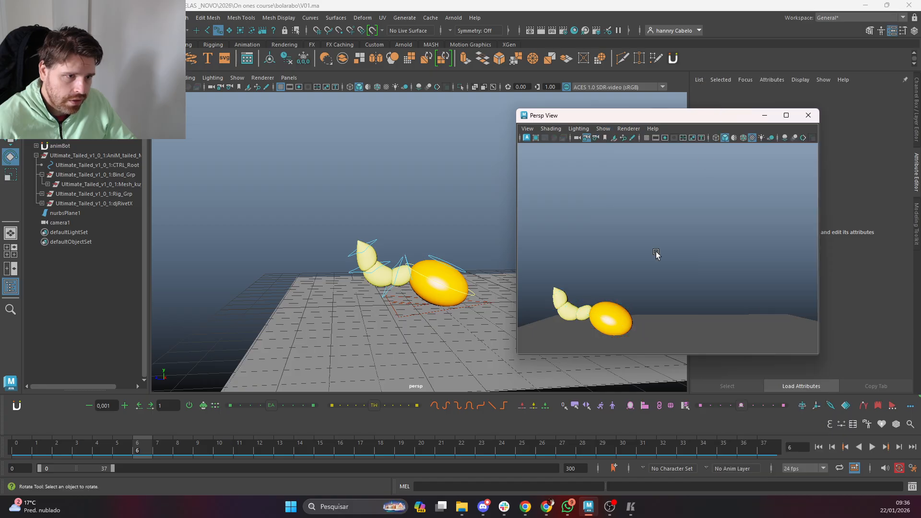
key(alt+v)
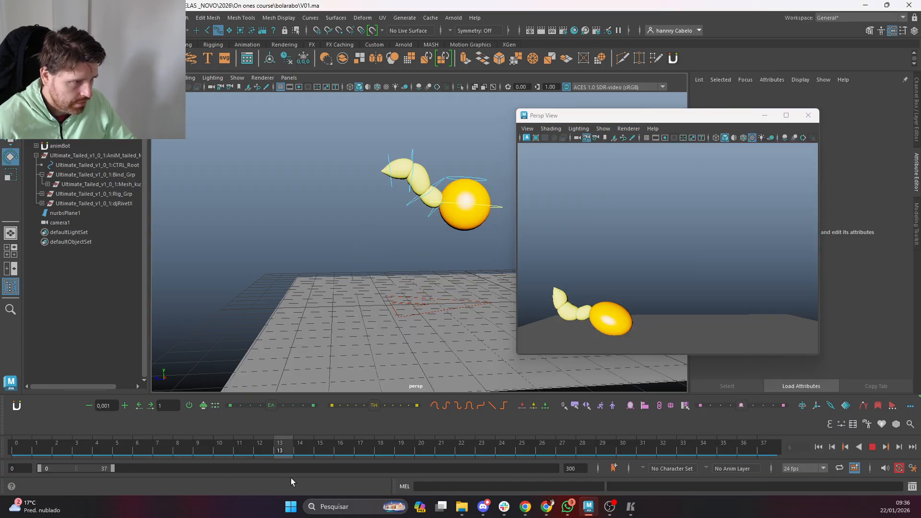
Stop the playback, select all of the rig's control curves, and check the poses at frames 10, 0 and 22
key(alt+v)
drag(335, 161, 499, 339)
mouse_move(166, 449)
mouse_down()
mouse_move(143, 447)
mouse_move(158, 448)
mouse_up()
click(223, 451)
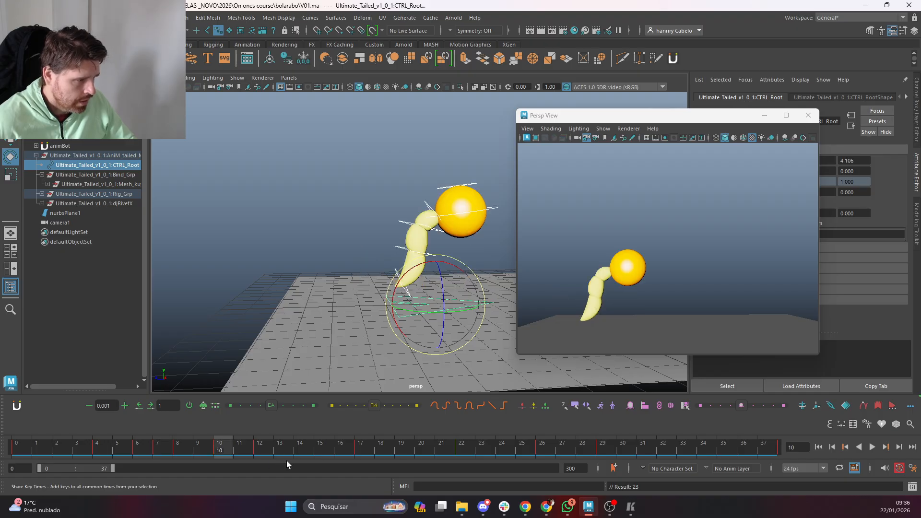
click(17, 455)
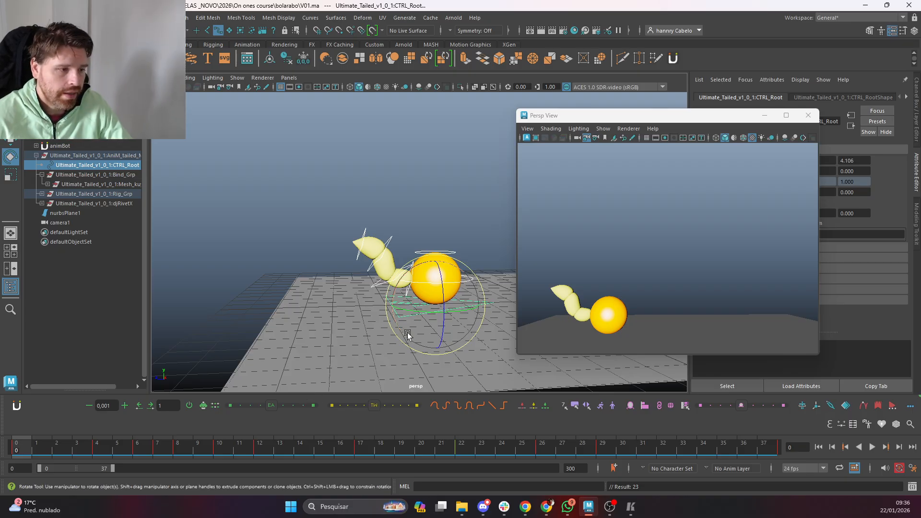
click(457, 449)
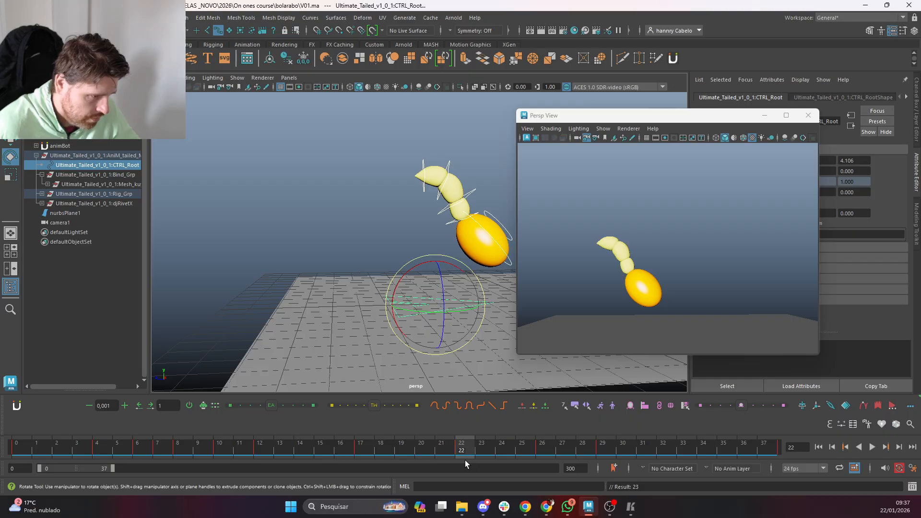
drag(41, 441, 77, 448)
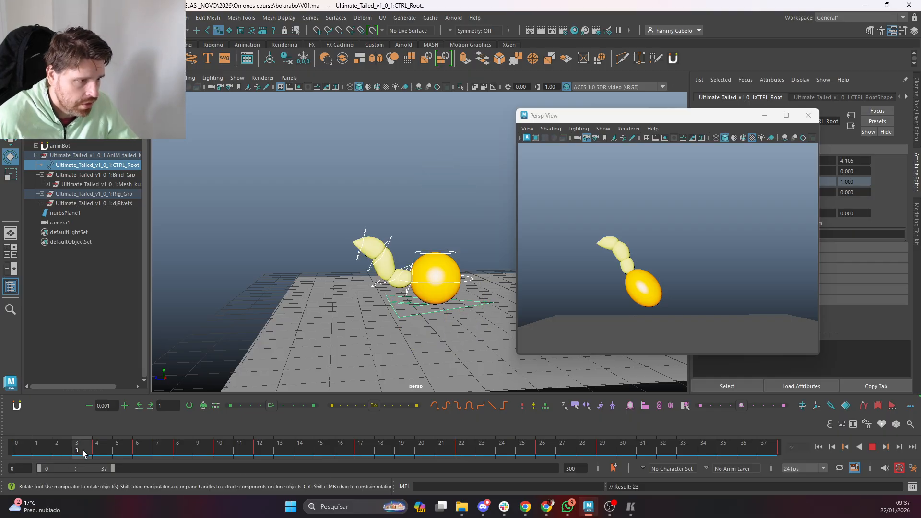
Toggle automatic keyframing, try rotating the ball's control CTRL_Main at frame 4, scrub to compare, and undo the rotation
click(898, 470)
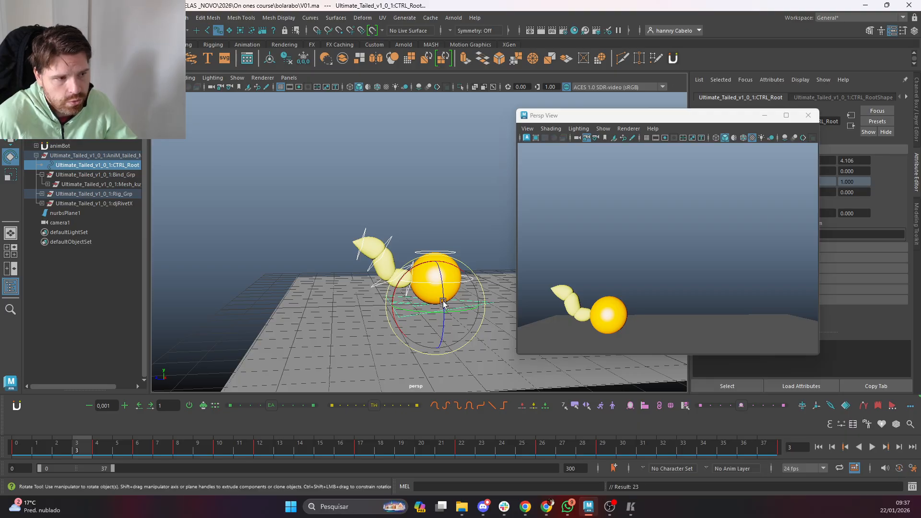
click(899, 469)
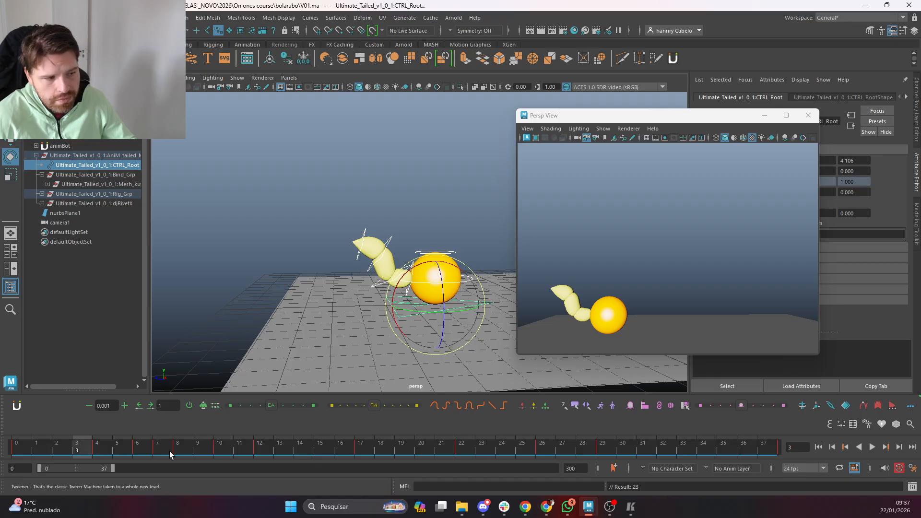
click(94, 444)
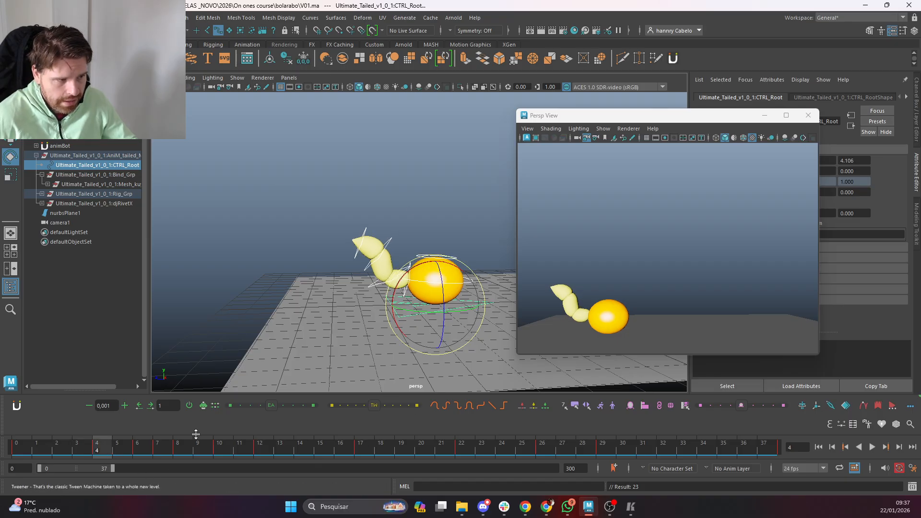
click(363, 183)
click(472, 282)
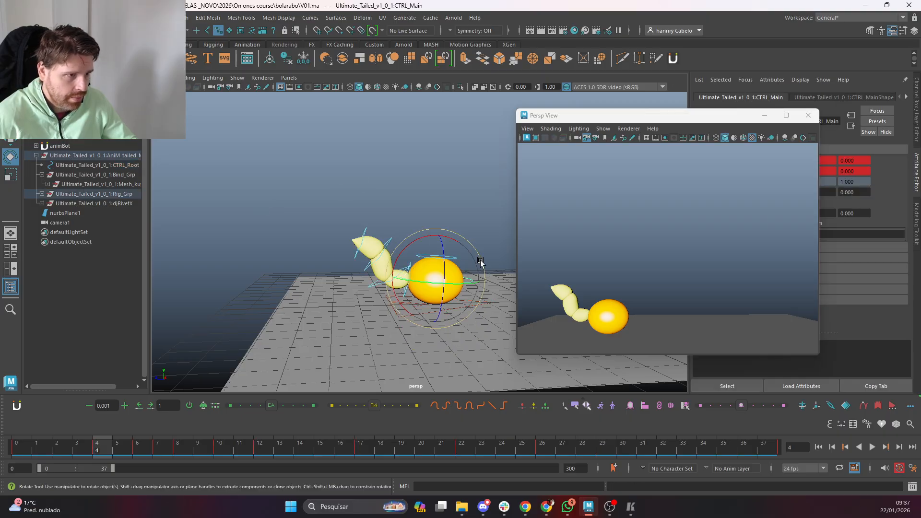
key(alt+v)
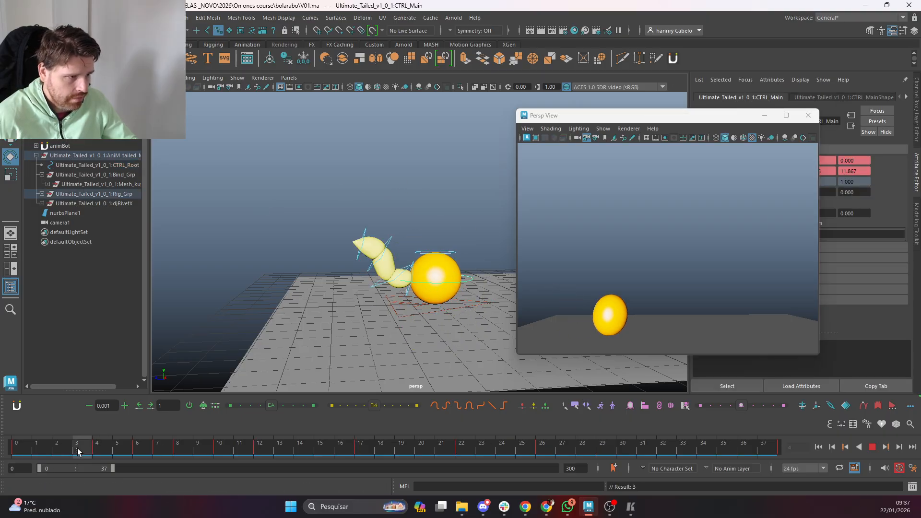
key(alt+v)
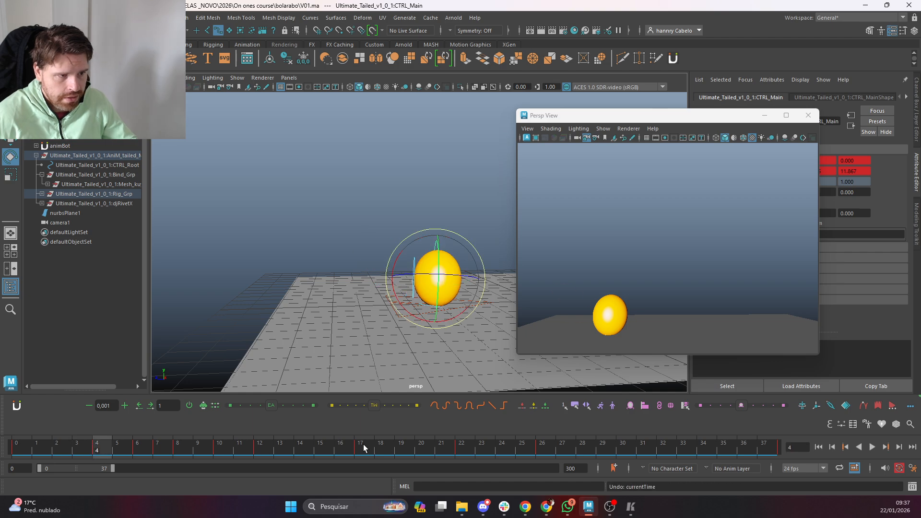
key(ctrl+z)
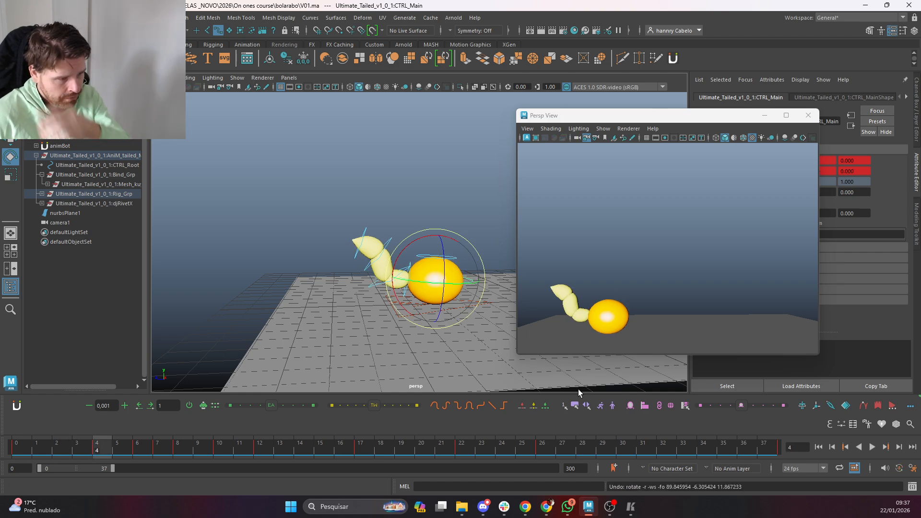
Try rotating CTRL_Main at frame 4 again, and change frames without keying the new pose
drag(467, 250, 410, 206)
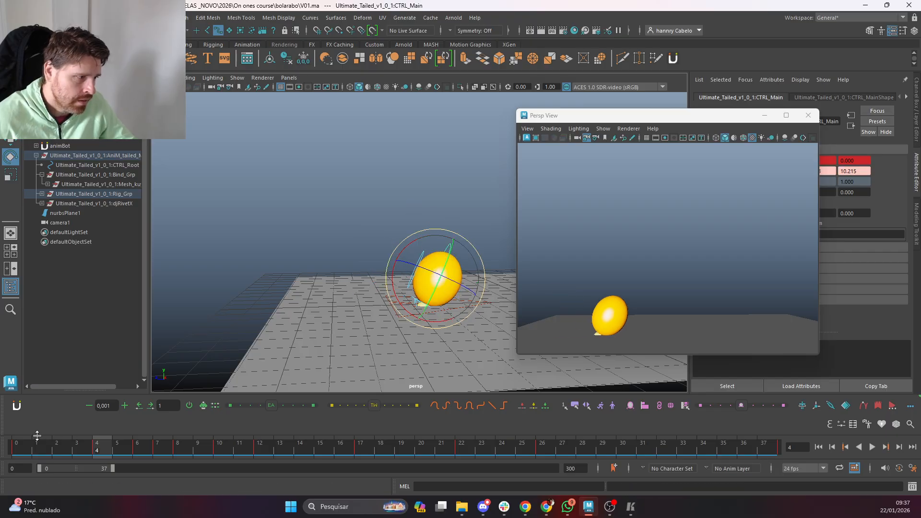
key(alt+v)
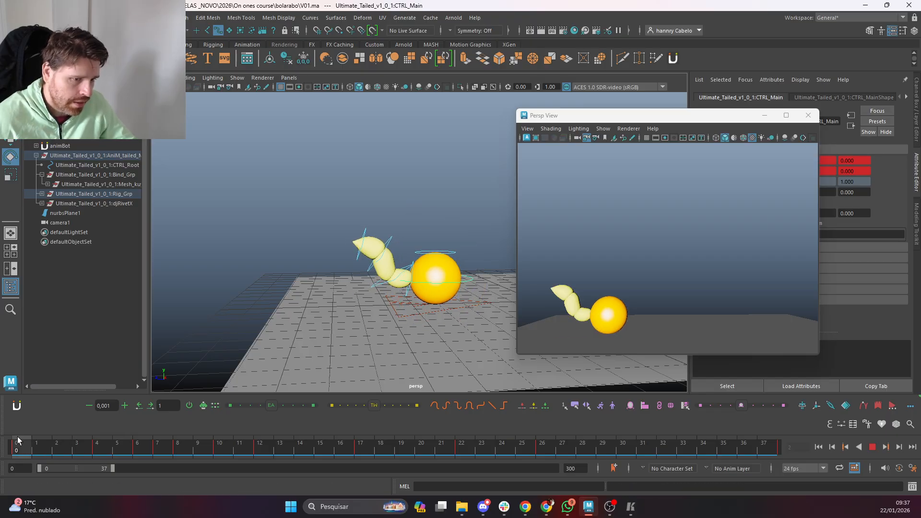
click(95, 442)
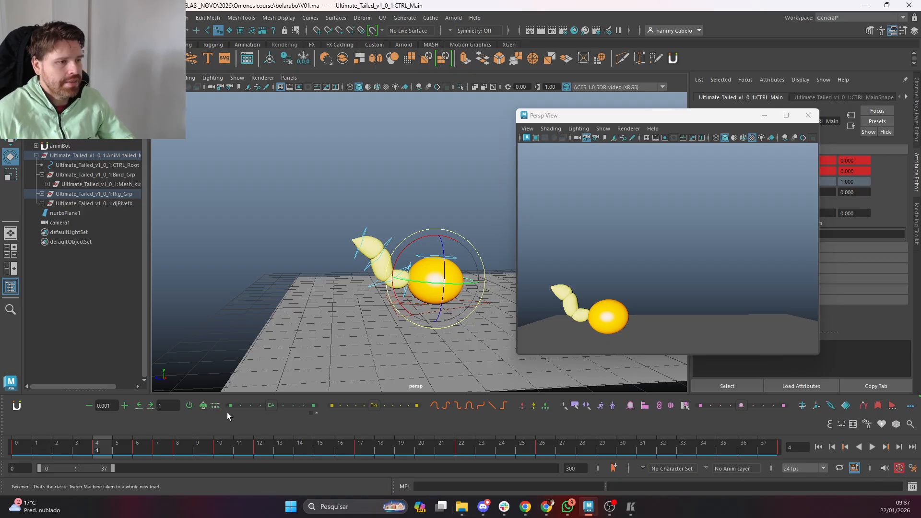
Reselect all of the rig's control curves and step back and forth through the keyed poses to examine the whole bounce
drag(294, 222, 494, 384)
drag(319, 222, 469, 381)
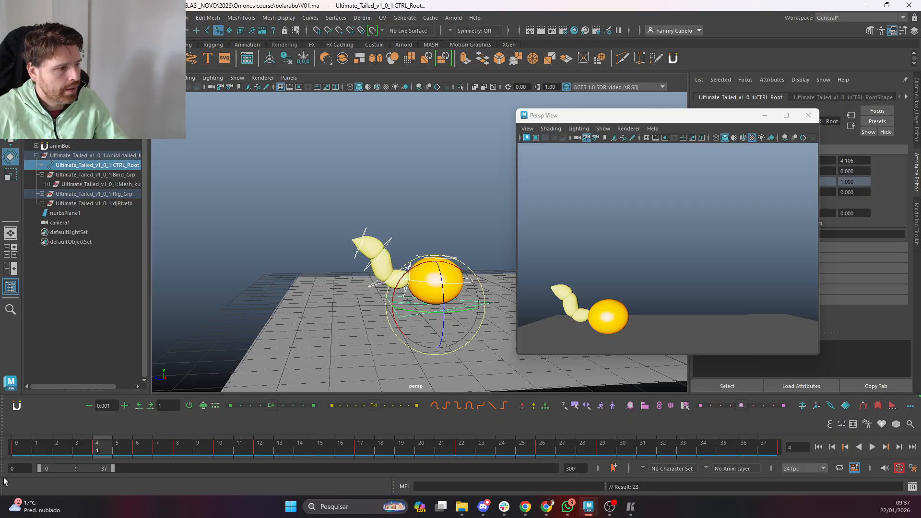
key(comma)
key(period)
key(comma)
key(period)
key(period)
key(period)
key(period)
key(period)
key(period)
key(period)
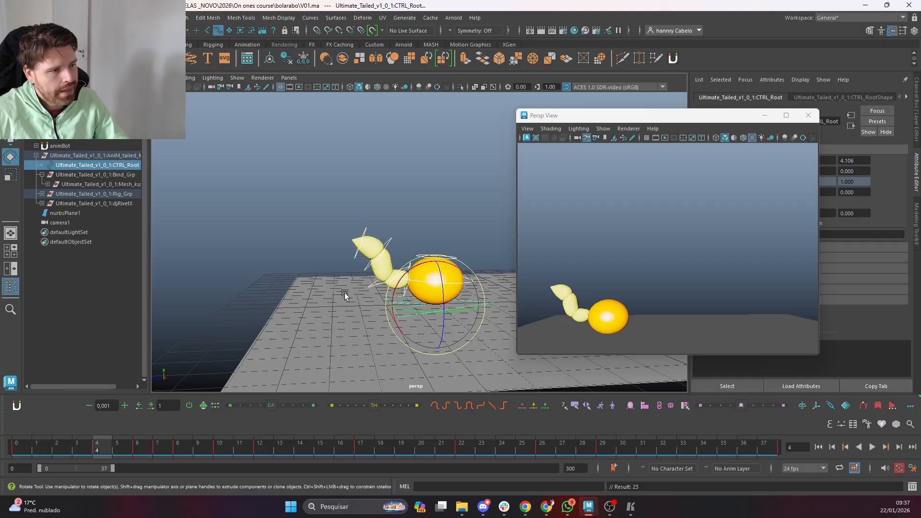
key(comma)
key(comma)
key(comma)
key(comma)
key(comma)
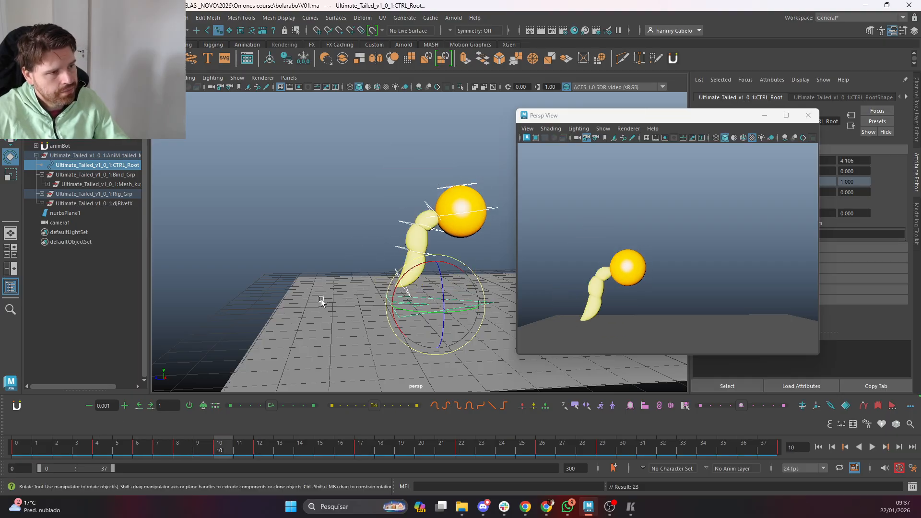
key(period)
key(period)
key(period)
key(period)
key(period)
key(period)
key(period)
key(period)
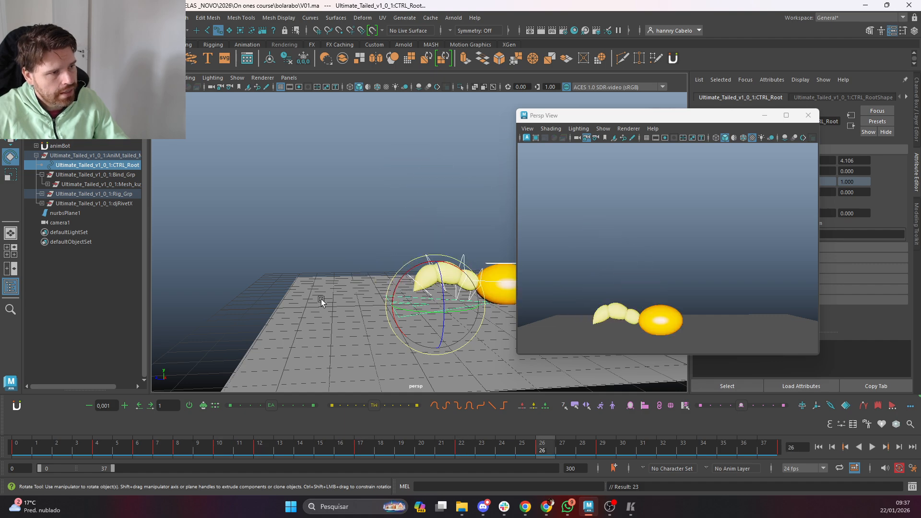
key(comma)
key(comma)
key(comma)
key(comma)
key(comma)
key(comma)
key(comma)
key(comma)
key(period)
key(period)
key(period)
key(period)
key(period)
key(period)
key(period)
key(period)
key(period)
key(period)
key(period)
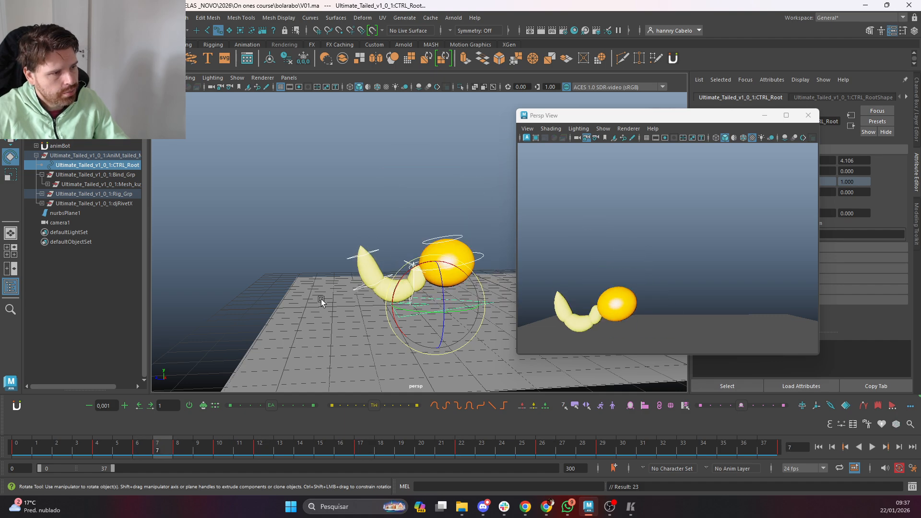
key(period)
key(period)
key(period)
key(period)
key(period)
key(period)
key(period)
key(period)
key(period)
key(period)
key(period)
key(period)
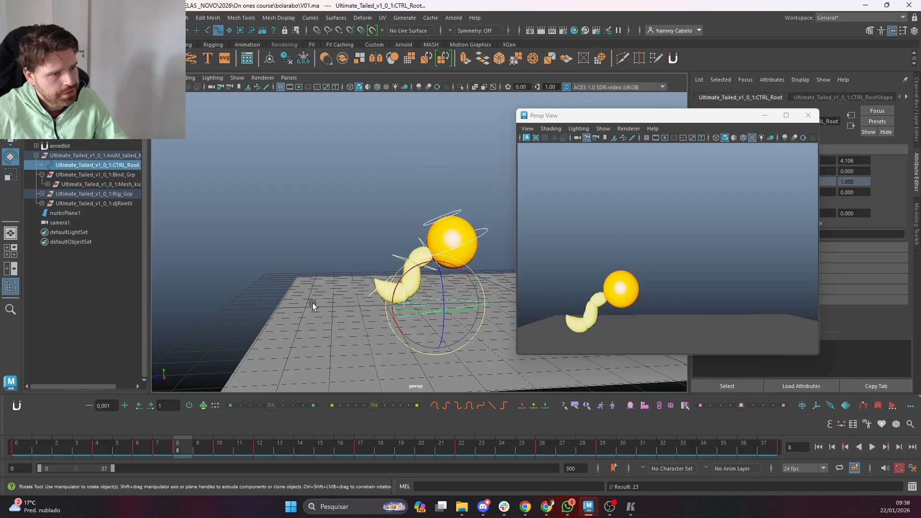
key(period)
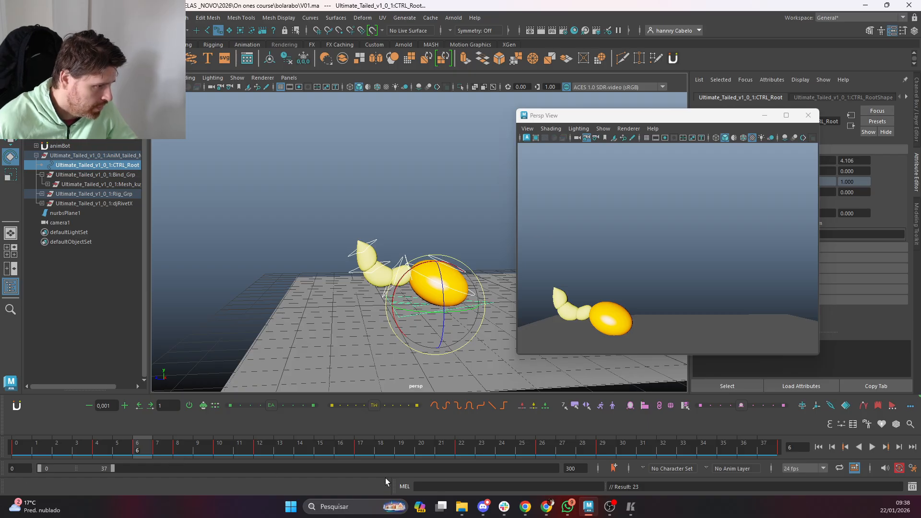
Step through the keys from frame 4 to frame 10 to examine the takeoff poses of the ball and tail
click(109, 450)
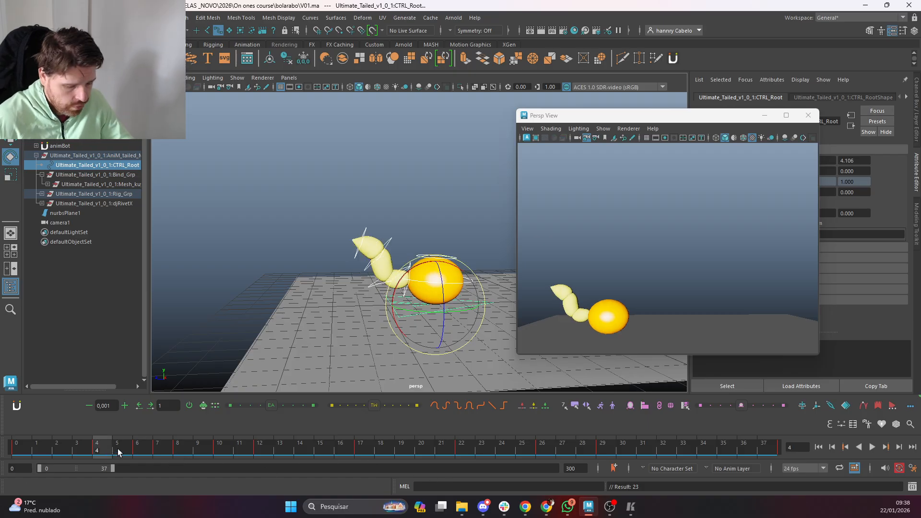
key(period)
key(period)
key(period)
key(period)
key(period)
key(comma)
key(period)
key(comma)
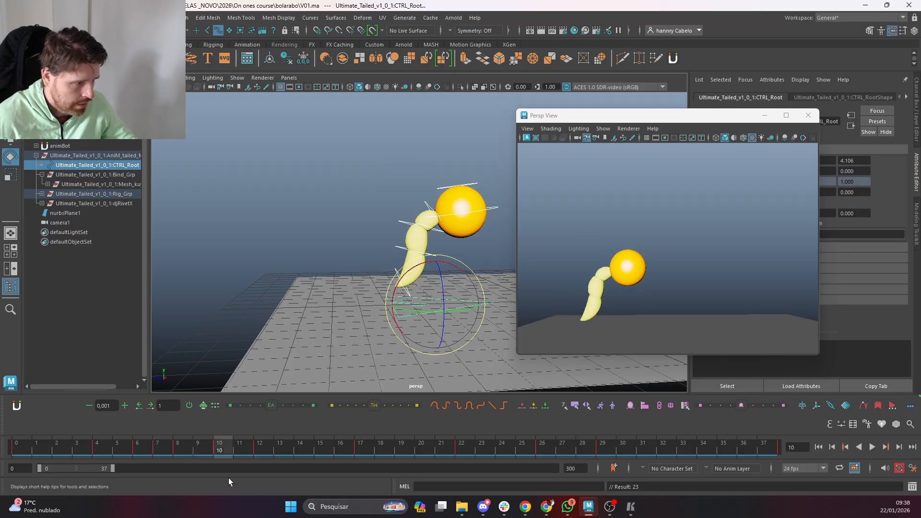
At frame 12, rotate the individual tail controls so the tail curls downward behind the ball
click(271, 450)
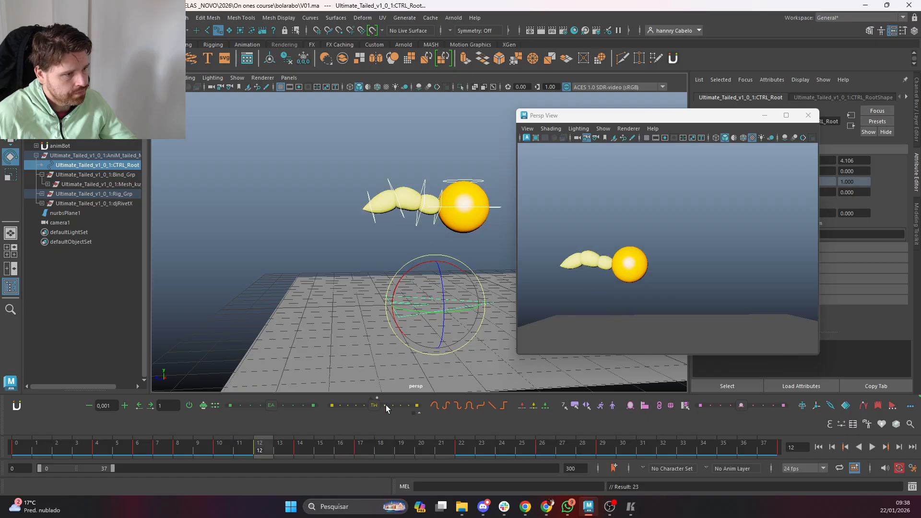
key(.)
key(.)
key(.)
key(.)
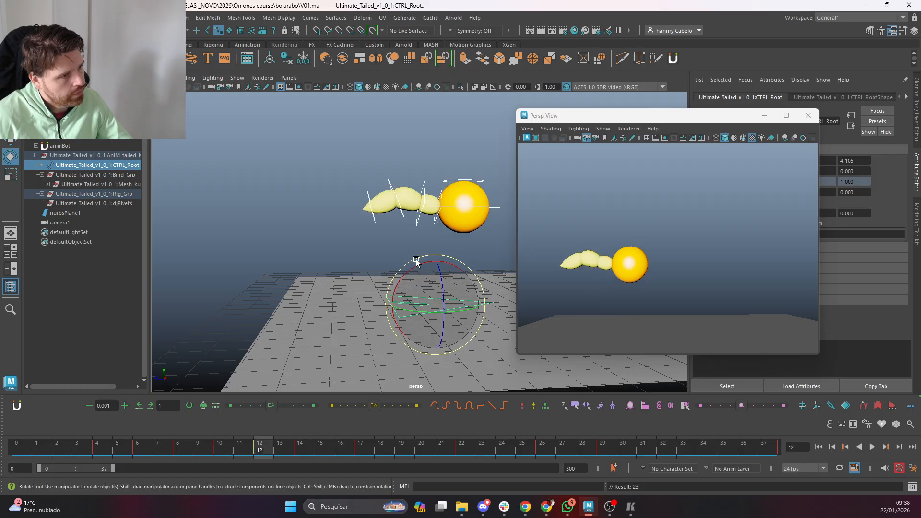
click(420, 214)
drag(389, 234, 440, 267)
click(412, 290)
click(402, 216)
click(440, 246)
click(417, 241)
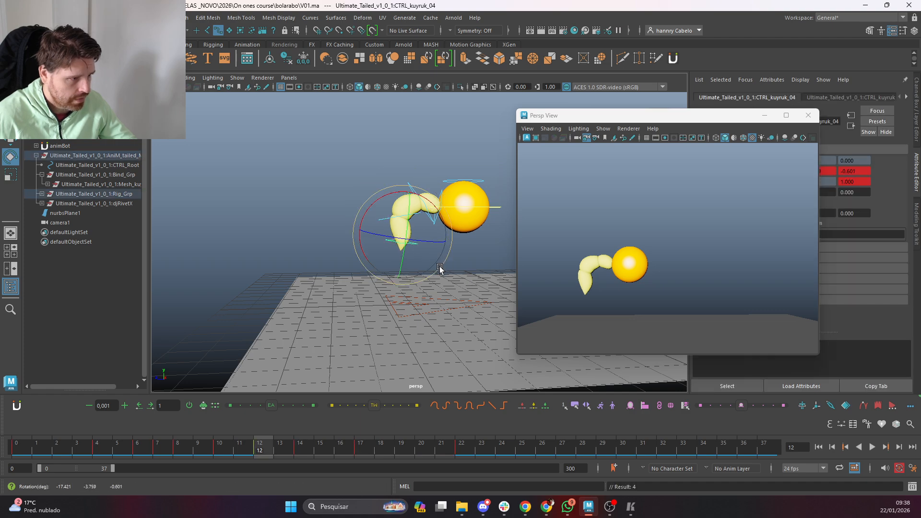
Step back and forth through the keys around frames 0 to 12 to check how the tail's motion flows
key(comma)
key(period)
key(period)
key(period)
key(period)
key(period)
key(period)
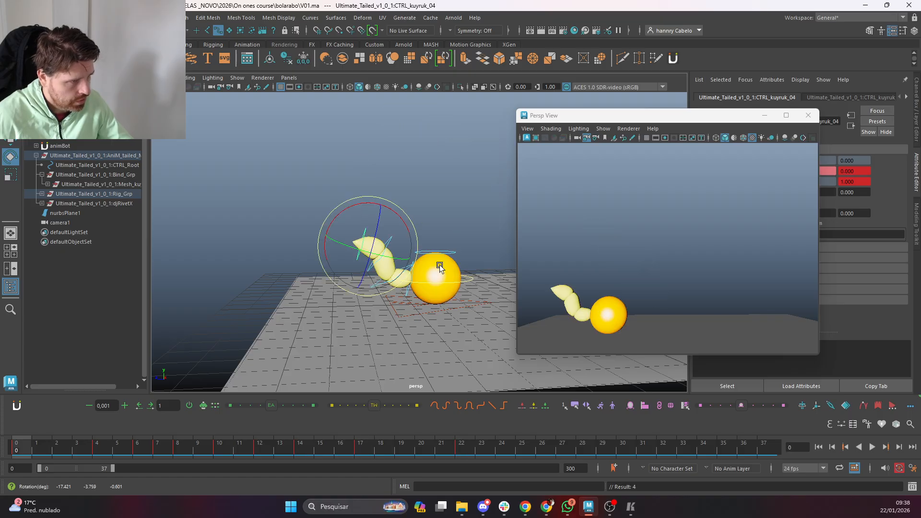
key(comma)
key(comma)
key(comma)
key(comma)
key(comma)
key(comma)
key(comma)
key(period)
key(comma)
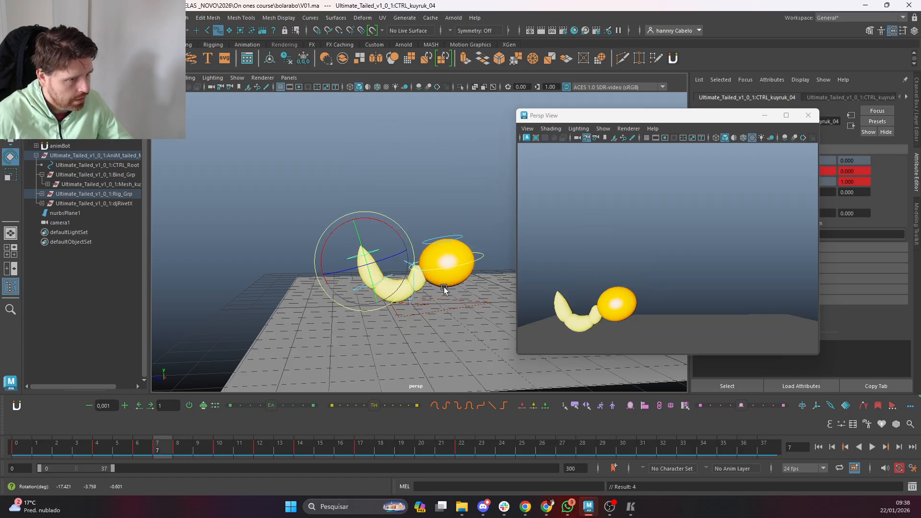
key(period)
key(period)
key(comma)
key(comma)
key(comma)
key(period)
key(comma)
key(period)
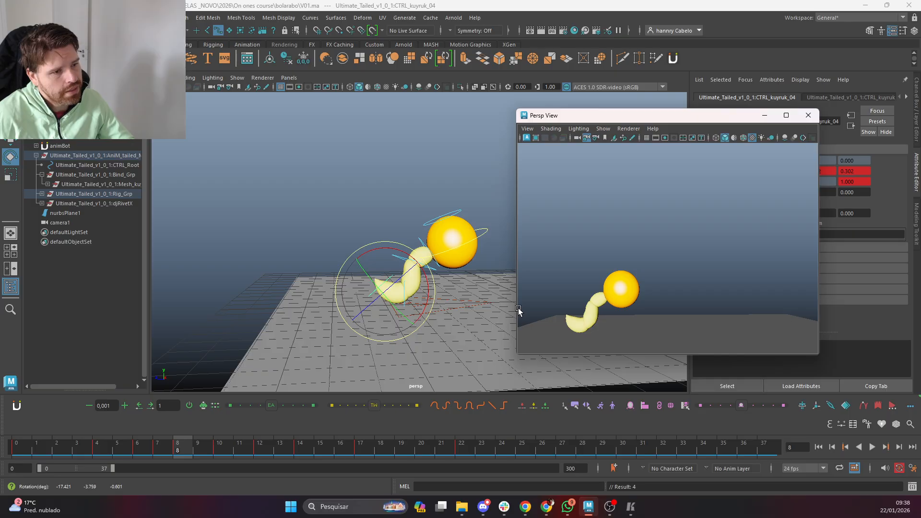
Refine the tail's curl at frame 12 by rotating its base control CTRL_kuyruk_01 and tip control CTRL_kuyruk_04
scroll(434, 261, up, 4)
click(445, 275)
alt+middle_drag(444, 284, 426, 267)
scroll(425, 267, up, 2)
key(comma)
key(period)
key(comma)
key(period)
key(period)
key(period)
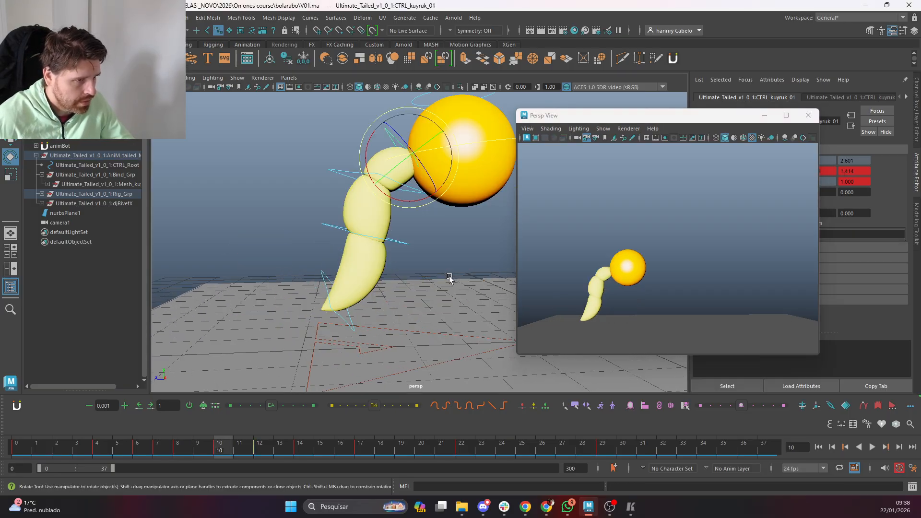
drag(439, 183, 443, 183)
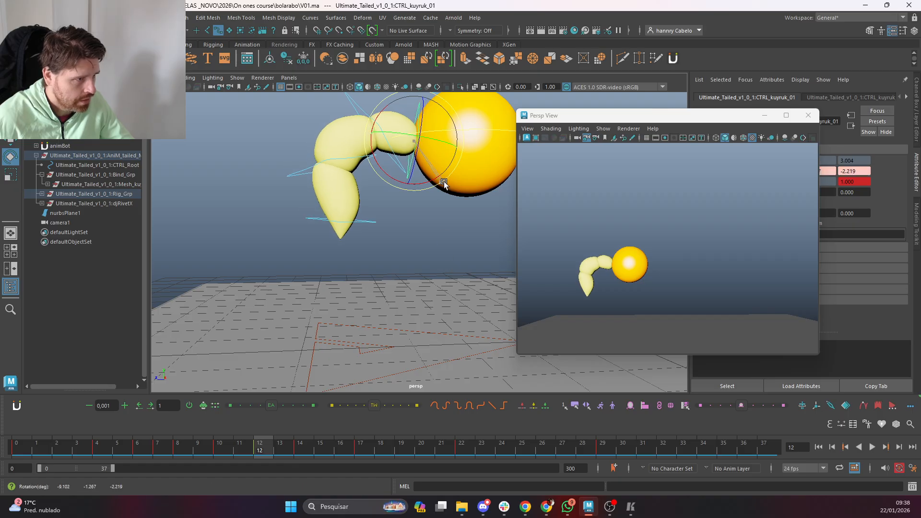
click(367, 223)
drag(387, 227, 366, 220)
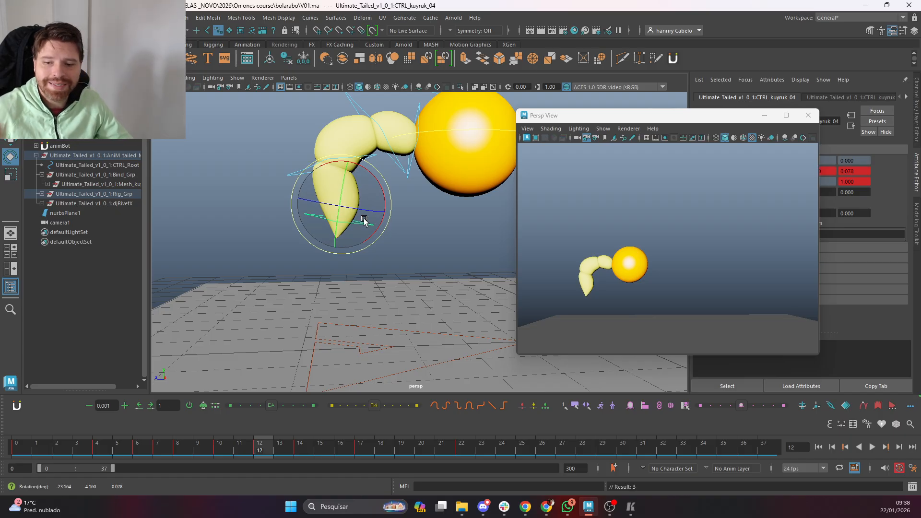
Step through the neighbouring keys up to frame 22 to review the adjusted tail pose in motion
key(period)
key(period)
key(period)
key(period)
key(period)
key(comma)
key(comma)
key(comma)
key(comma)
key(comma)
key(comma)
key(comma)
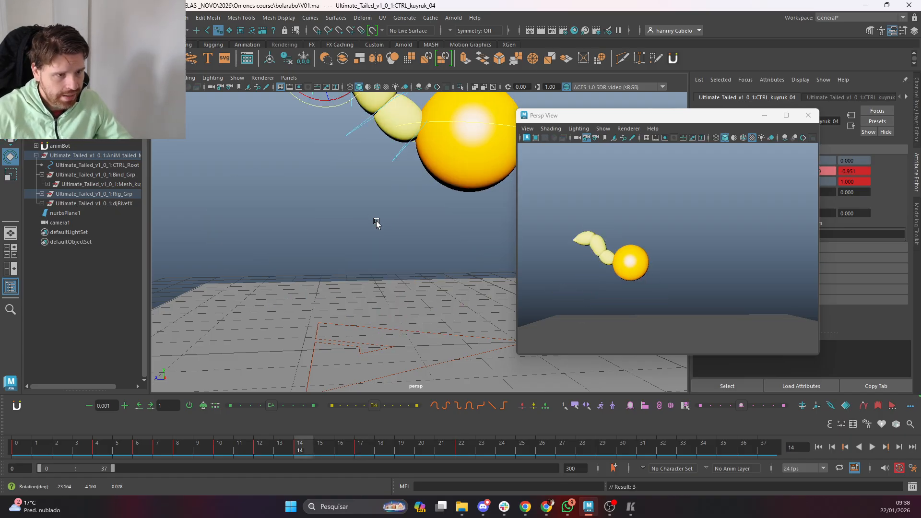
key(comma)
key(comma)
key(period)
key(period)
key(period)
key(period)
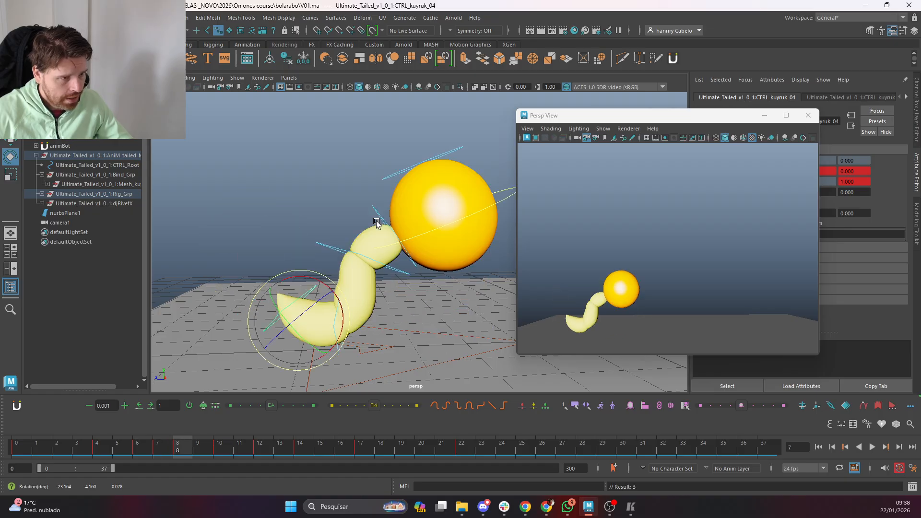
key(period)
key(period)
key(period)
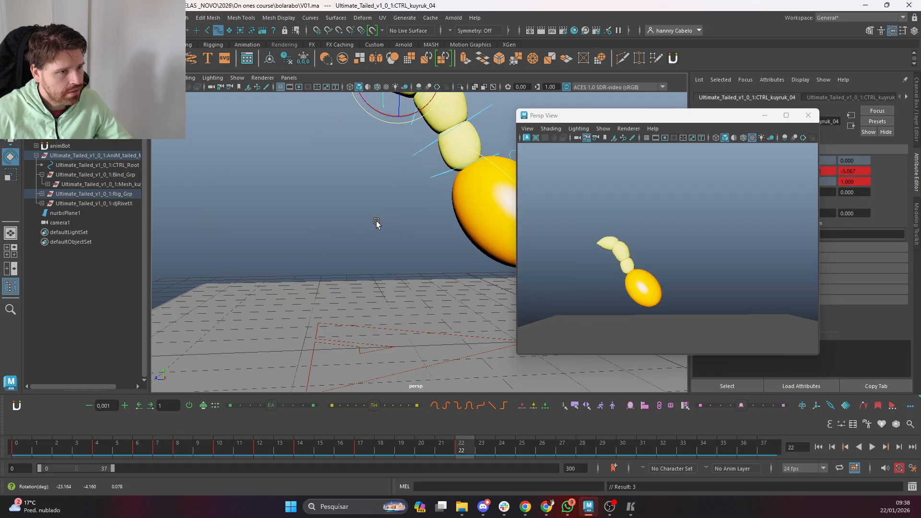
Select the ball's main control CTRL_Main at frame 22 and flip between that pose and the neighbouring key
alt+middle_drag(371, 290, 309, 326)
scroll(390, 242, up, 3)
scroll(403, 264, down, 7)
alt+middle_drag(446, 212, 430, 220)
click(431, 218)
drag(430, 219, 361, 266)
scroll(398, 270, up, 6)
key(period)
key(comma)
key(period)
key(comma)
key(period)
key(comma)
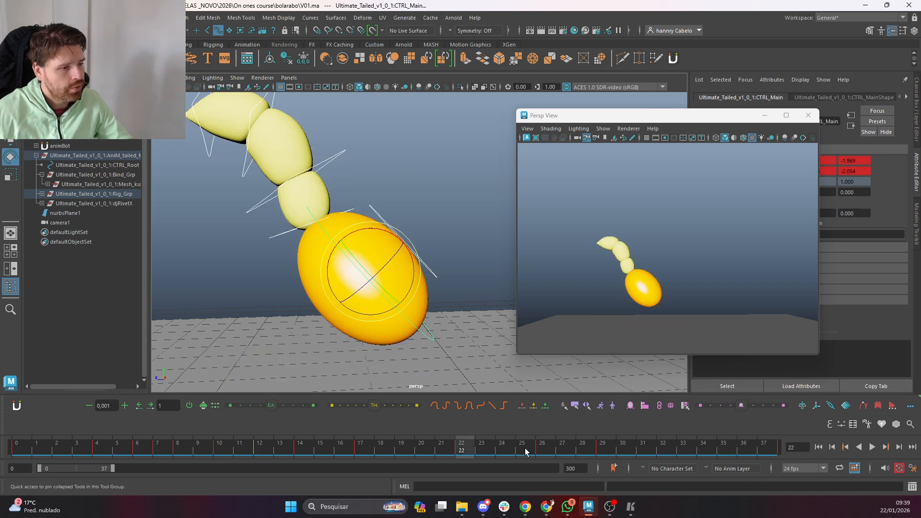
At frame 24, blend CTRL_Main's pose toward the next key with the tween slider and compare it with the neighbouring keys
click(340, 405)
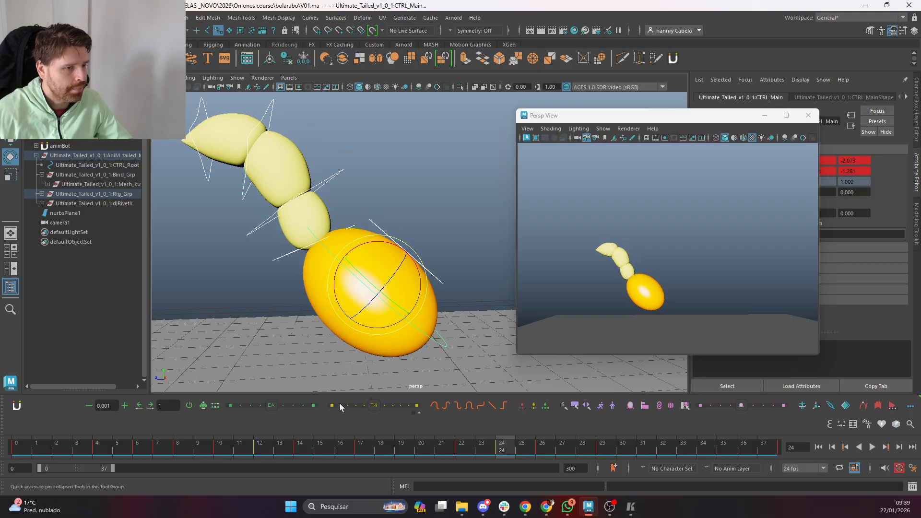
click(393, 406)
click(382, 405)
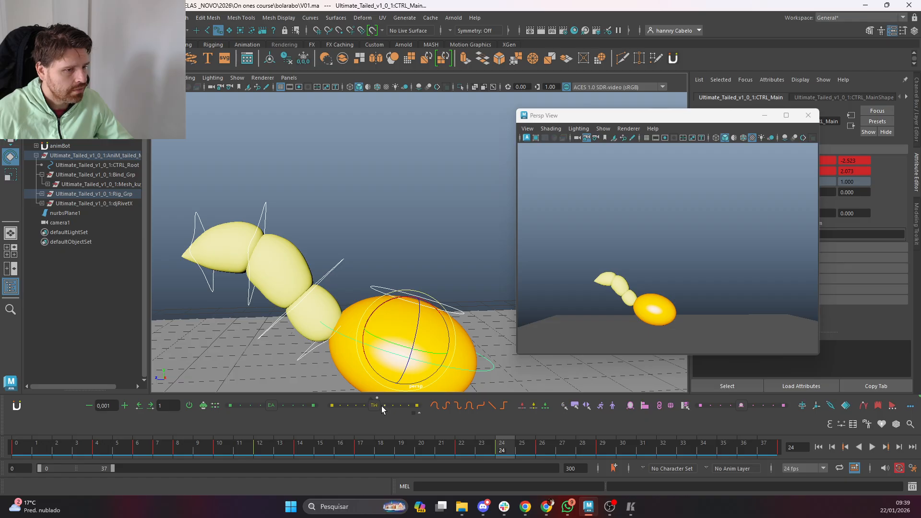
key(comma)
key(comma)
key(period)
key(period)
key(period)
key(comma)
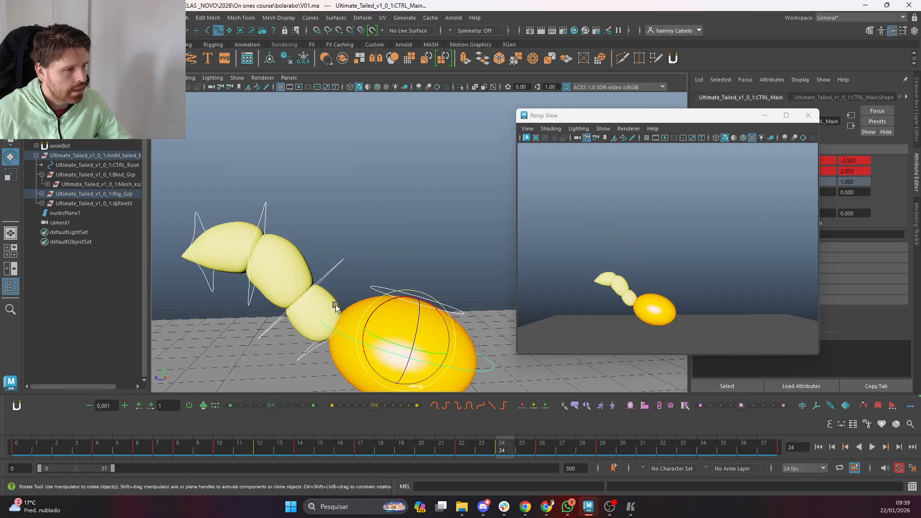
At frame 24, rotate the tail controls one by one to raise the tail toward upright, and key them
click(325, 340)
drag(376, 302, 374, 318)
click(359, 269)
drag(365, 274, 353, 296)
key(s)
click(351, 212)
drag(370, 222, 367, 249)
key(s)
At frame 22, rotate the tail's base control and CTRL_kuyruk_02 so the tail stands more upright above the ball
key(comma)
key(comma)
key(period)
key(comma)
key(period)
click(419, 220)
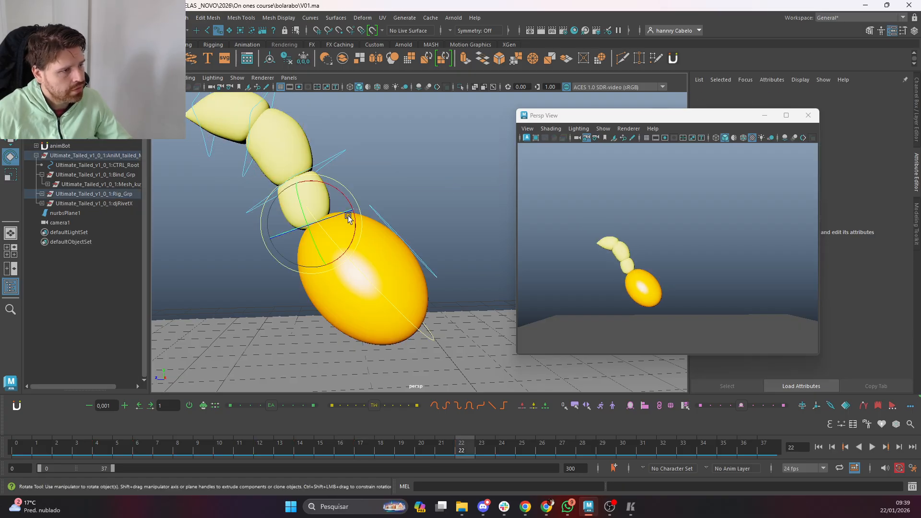
click(343, 215)
drag(344, 215, 349, 196)
click(351, 192)
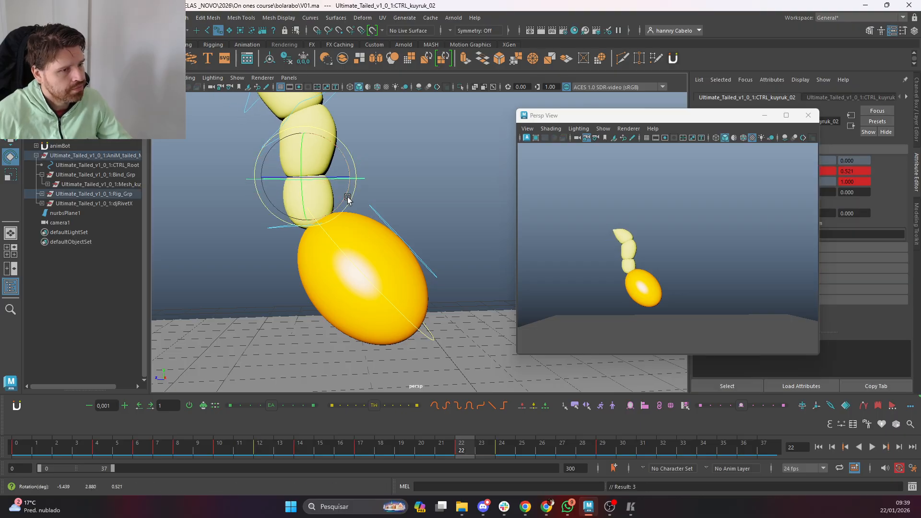
Step through all keys of the loop to review how the tail moves into frame 29
key(period)
key(period)
key(period)
key(period)
key(period)
key(period)
key(period)
key(period)
key(period)
key(period)
key(period)
key(period)
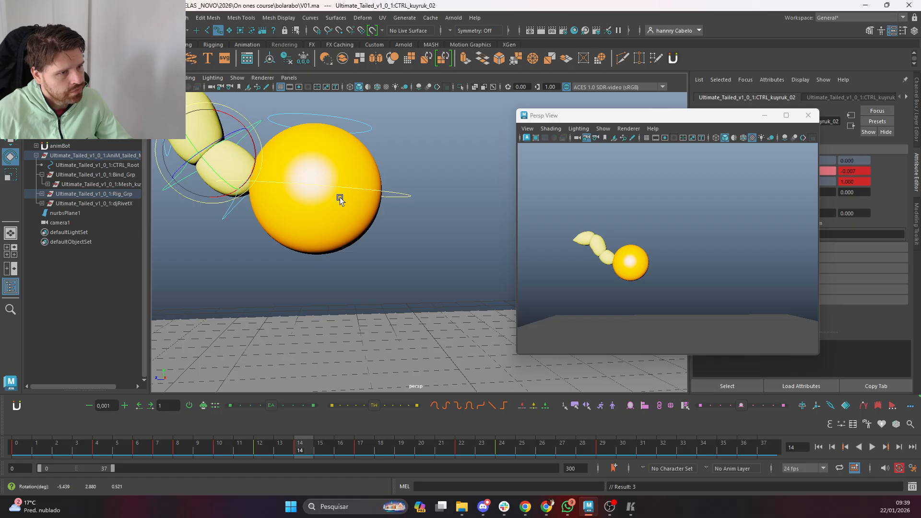
key(period)
key(comma)
key(comma)
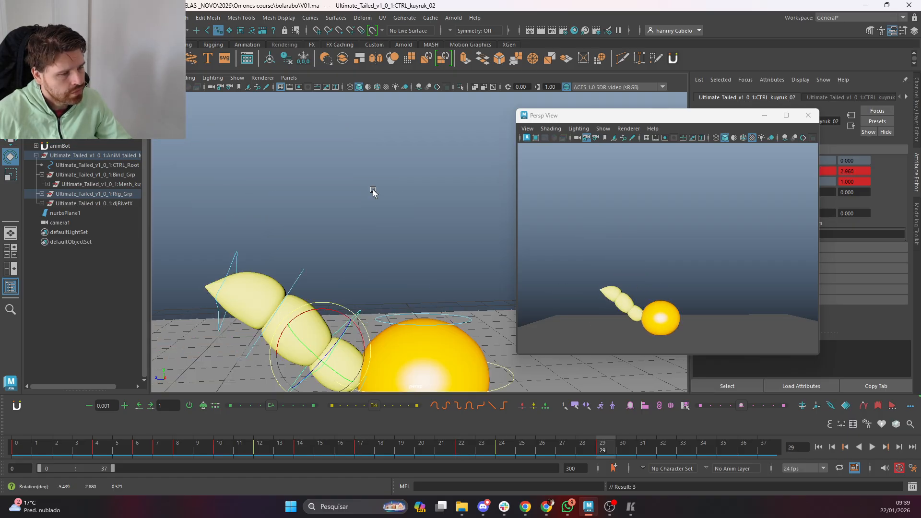
At frame 29, rotate the tail controls, including CTRL_kuyruk_03, so the tail curves upright behind the ball
key(period)
key(period)
key(comma)
alt+middle_drag(386, 247, 413, 188)
click(385, 251)
click(368, 269)
drag(385, 280, 385, 322)
click(396, 247)
click(387, 239)
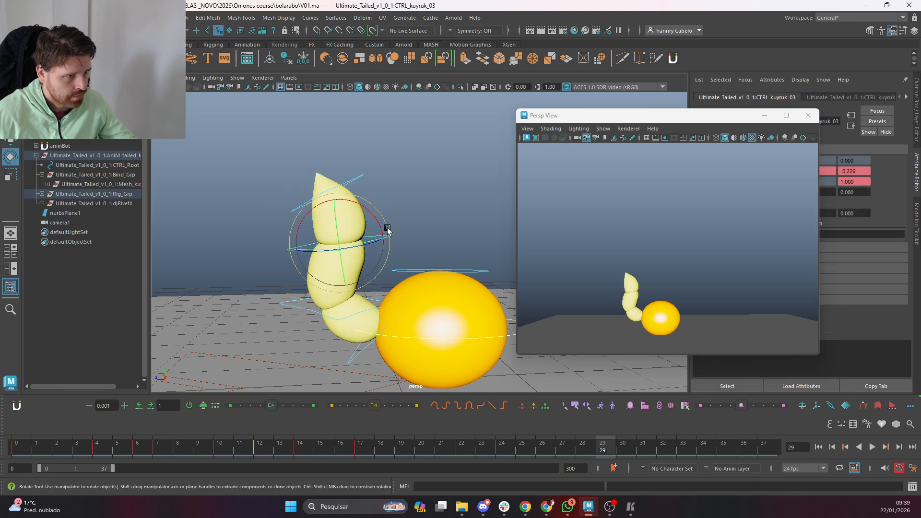
drag(387, 225, 394, 269)
click(397, 289)
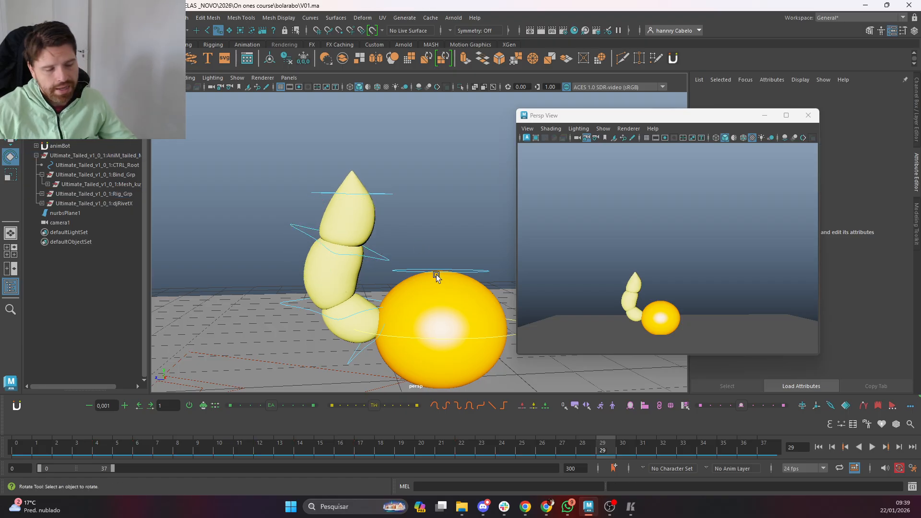
Select CTRL_Main and step back and forth through the keys to examine the ball's tilt and the tail's flow
scroll(439, 314, down, 3)
alt+middle_drag(474, 309, 447, 304)
click(461, 297)
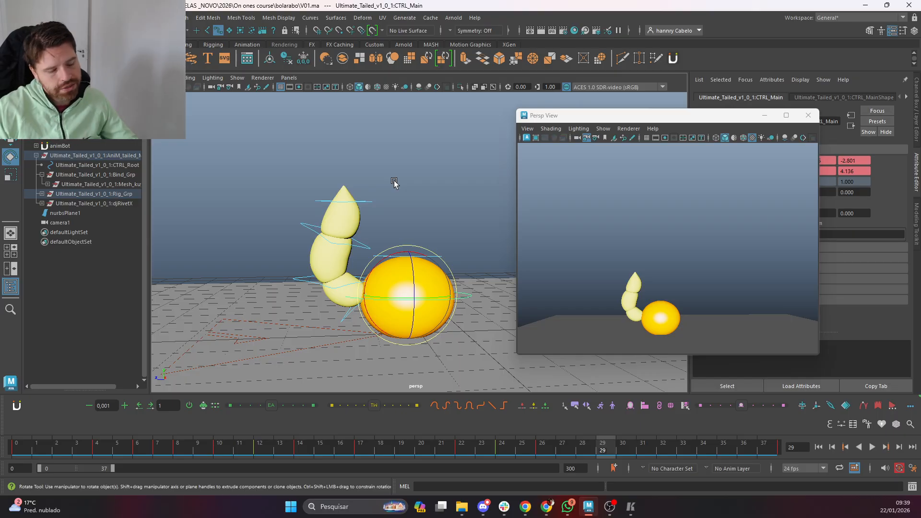
key(period)
key(comma)
key(comma)
key(comma)
key(comma)
key(comma)
key(comma)
key(comma)
key(comma)
key(period)
key(period)
key(period)
key(period)
key(period)
key(period)
key(comma)
key(comma)
key(period)
At frame 22, rotate CTRL_Main to flatten the ball's tilt and adjust the tail's base control CTRL_kuyruk_01
drag(410, 213, 410, 191)
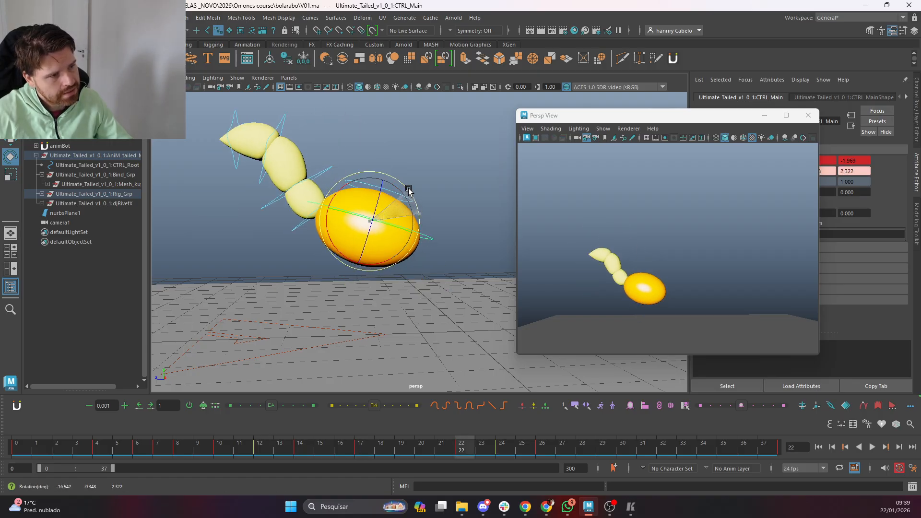
click(274, 216)
click(303, 220)
Step repeatedly forward and backward through the whole loop's keys to examine the tail's overlap between poses
key(period)
key(period)
key(period)
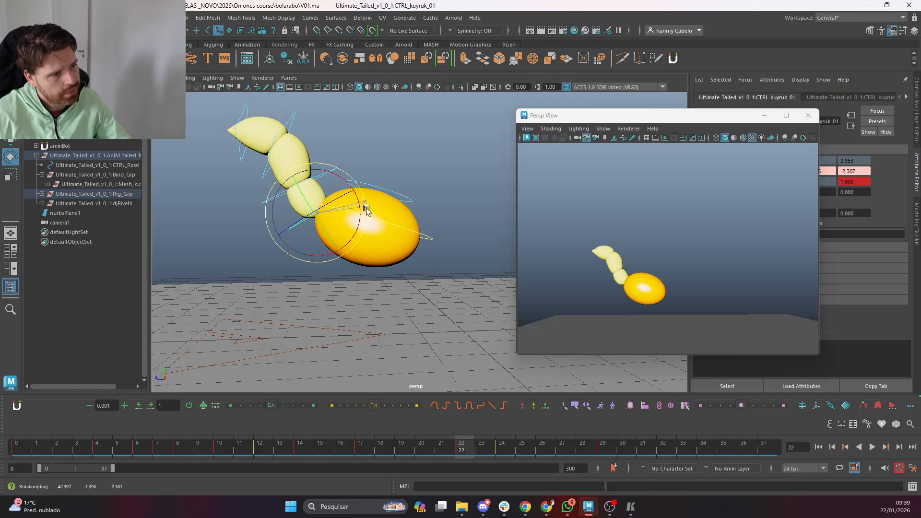
key(period)
key(period)
key(period)
key(period)
key(period)
key(period)
key(period)
key(period)
key(period)
key(period)
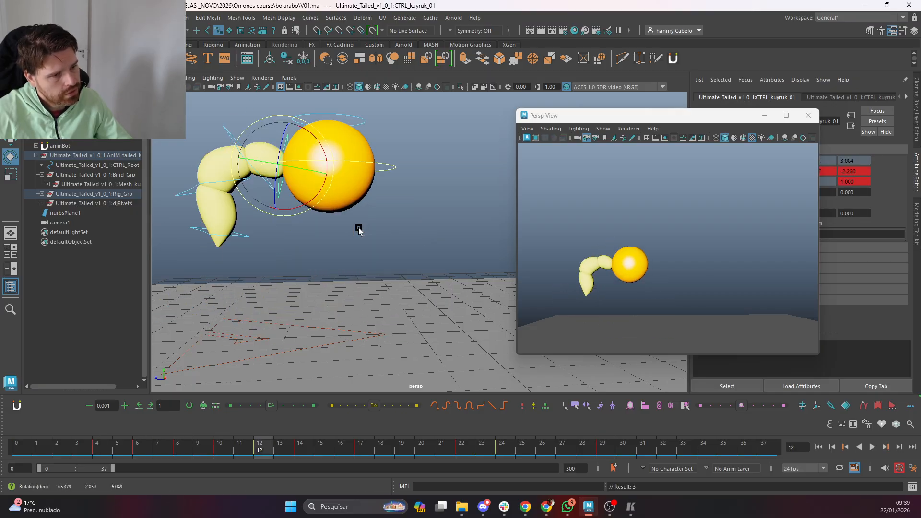
key(comma)
key(comma)
key(comma)
key(comma)
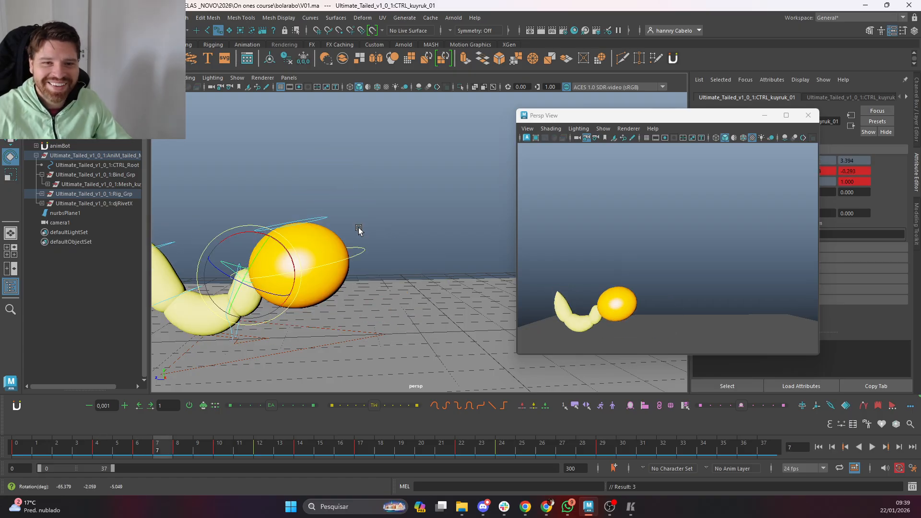
key(comma)
key(comma)
key(comma)
key(comma)
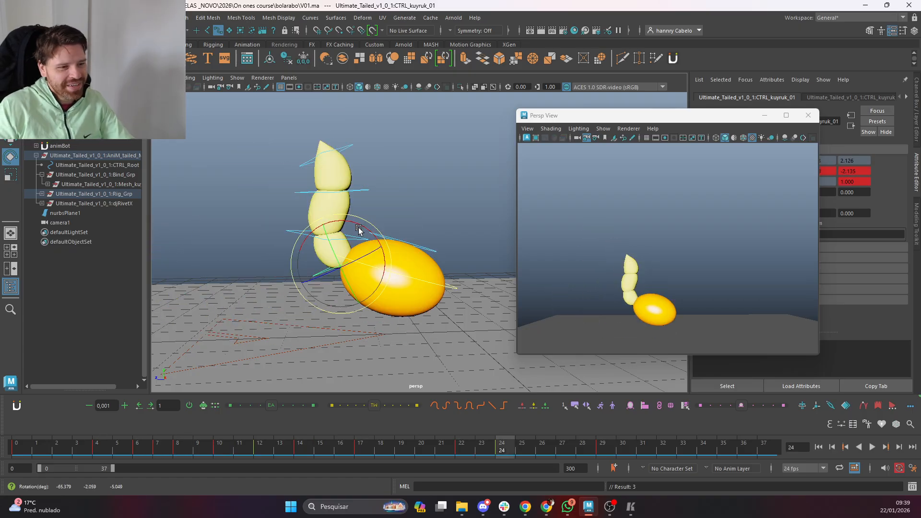
key(period)
key(period)
key(period)
key(period)
key(period)
key(period)
key(comma)
key(comma)
key(comma)
key(comma)
key(period)
key(period)
key(period)
key(period)
key(period)
key(period)
key(period)
key(period)
key(period)
key(period)
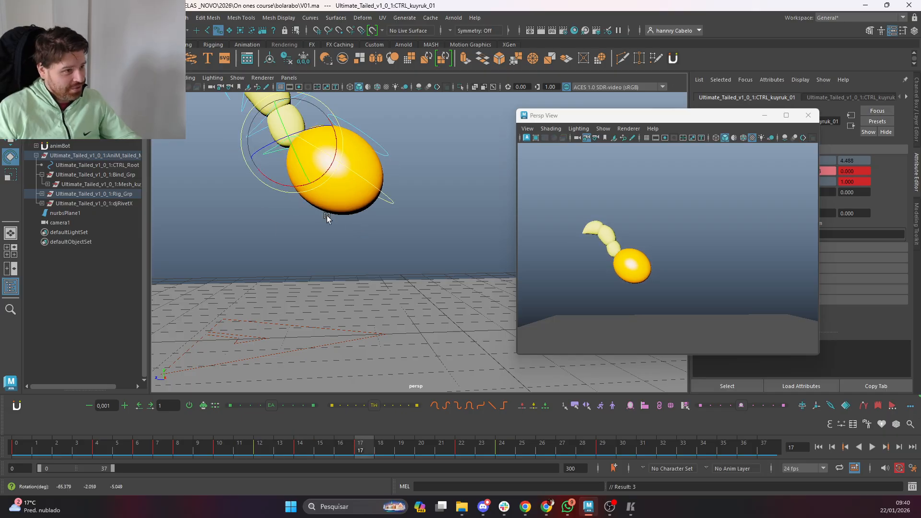
At frame 17, slightly rotate the tail's base control and CTRL_kuyruk_02 to raise the tail
alt+middle_drag(318, 208, 305, 267)
alt+right_drag(305, 267, 338, 190)
click(338, 190)
alt+middle_drag(241, 195, 318, 227)
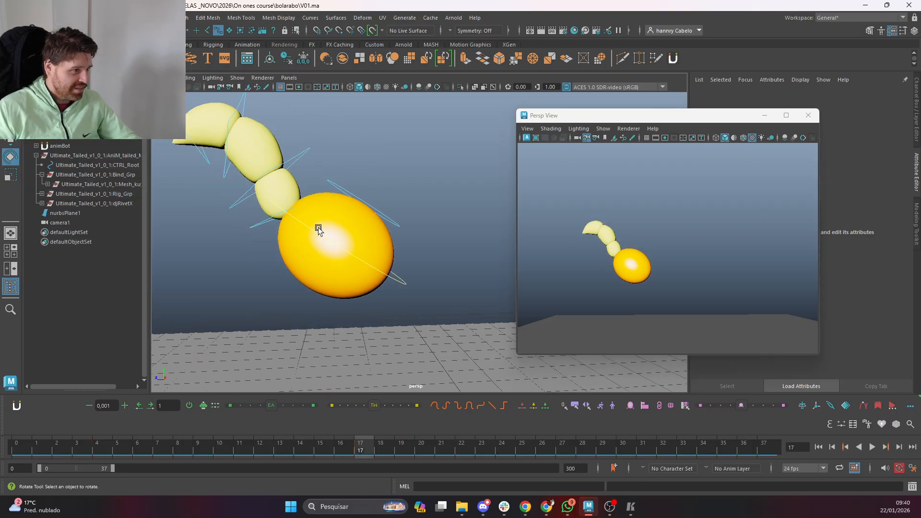
click(264, 221)
drag(337, 210, 339, 214)
click(310, 151)
drag(324, 165, 324, 173)
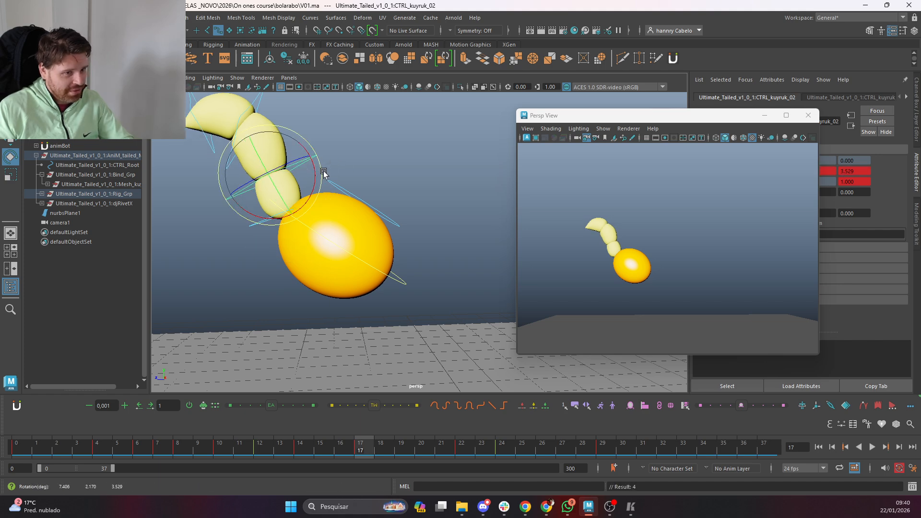
At frame 22, rotate the tail's base control CTRL_kuyruk_01 so the tail leans further toward the ball
key(.)
click(304, 311)
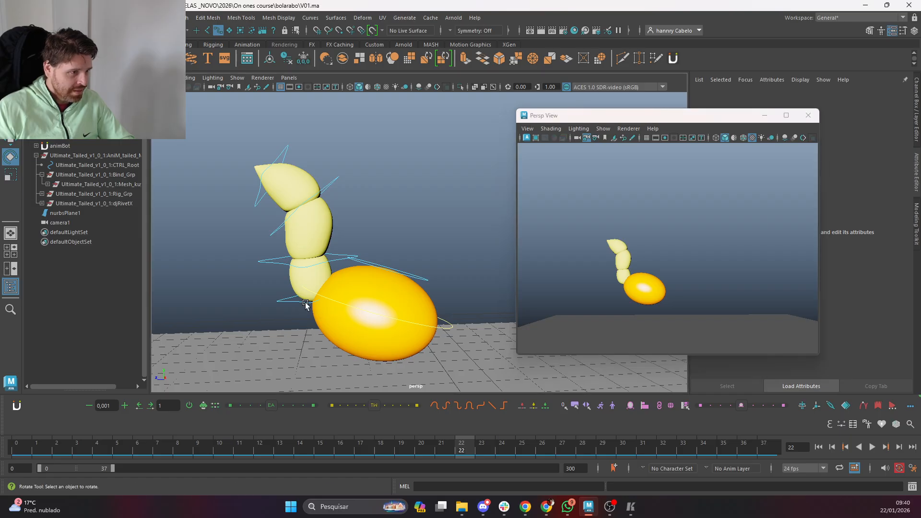
click(305, 303)
drag(361, 277, 378, 323)
key(.)
key(alt+v)
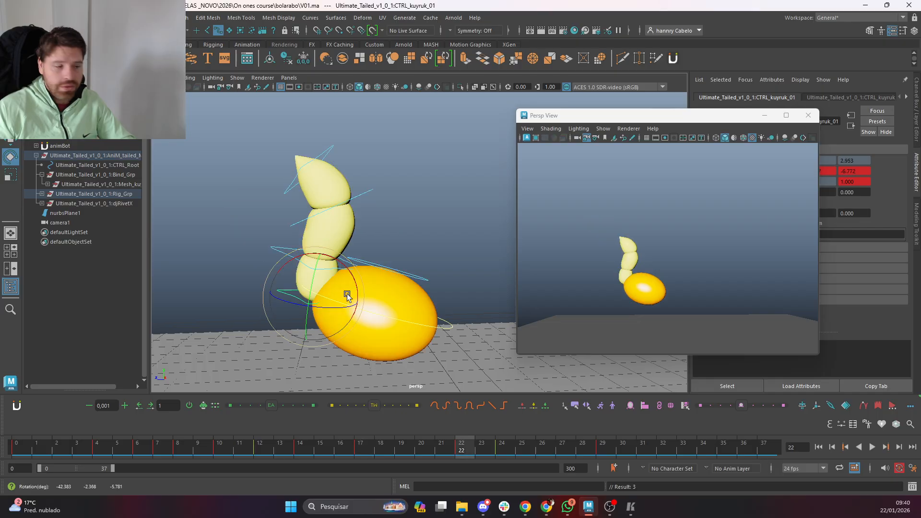
middle_drag(365, 281, 375, 281)
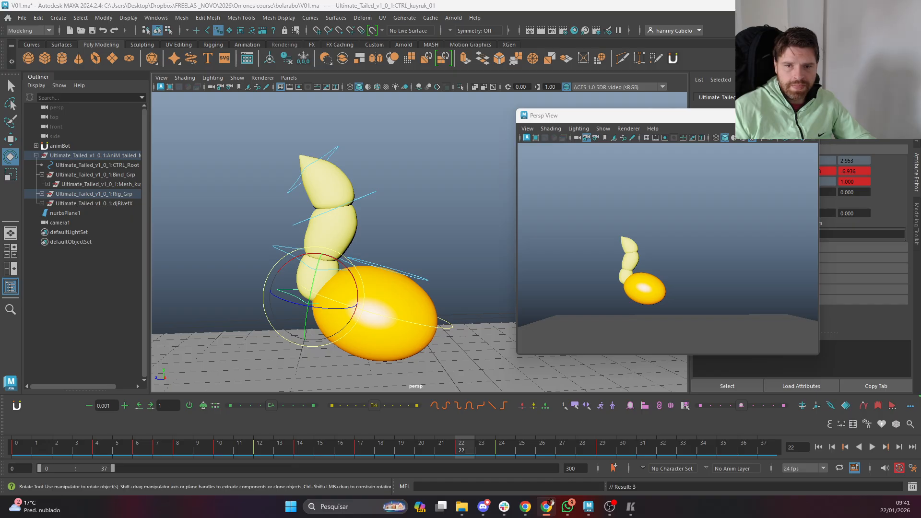
At frame 12, slightly rotate and key the tail's base control CTRL_kuyruk_01, and check the following keys up to frame 24
drag(98, 447, 263, 446)
click(328, 271)
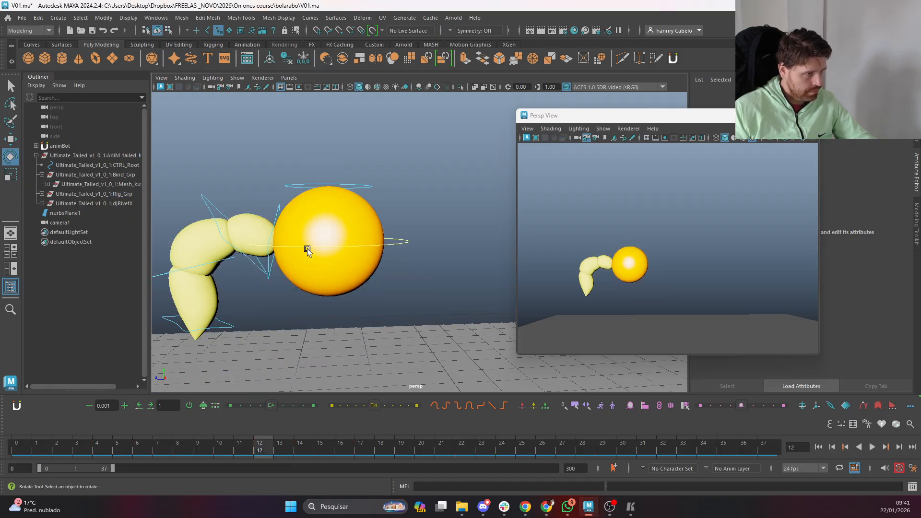
click(281, 214)
click(324, 228)
key(ctrl+z)
drag(323, 225, 328, 234)
key(s)
key(period)
key(period)
key(period)
key(period)
key(period)
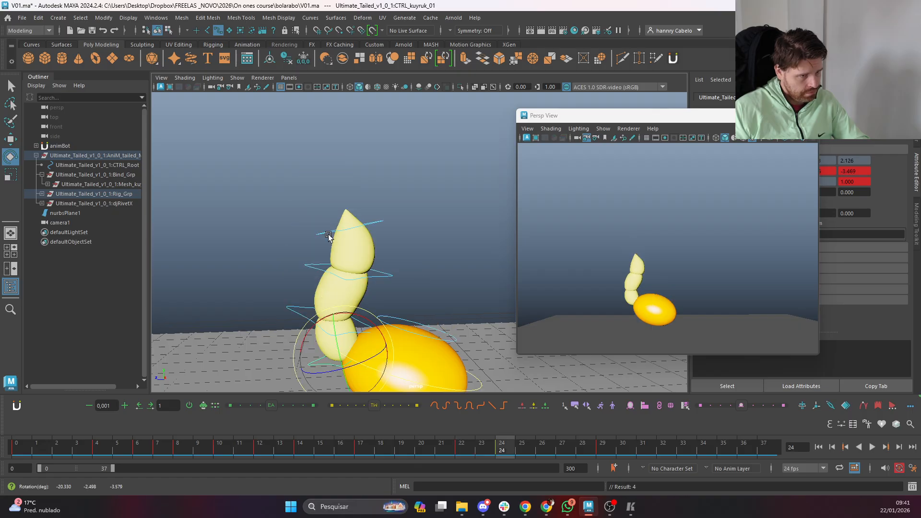
Step backward and forward through the loop's keys to compare the tail poses between frames 12, 22 and 29
scroll(417, 320, down, 4)
key(comma)
key(comma)
key(comma)
key(comma)
key(comma)
key(comma)
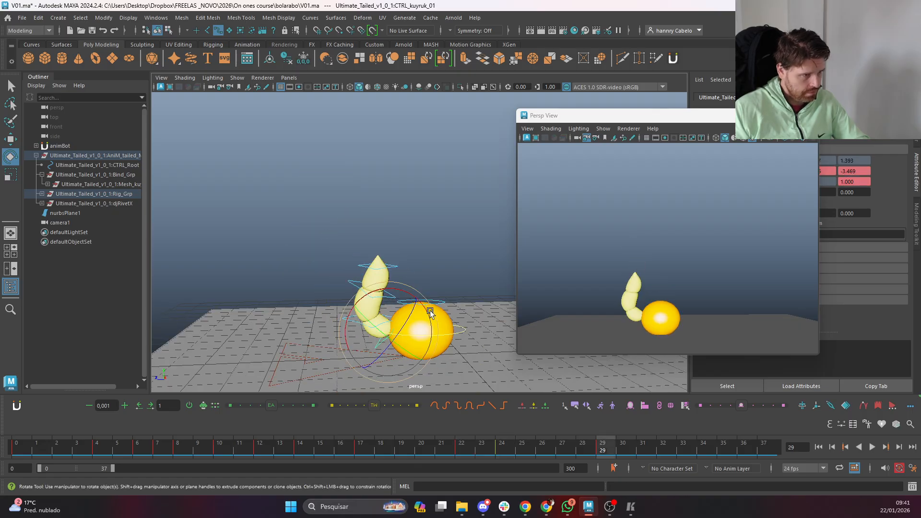
key(period)
key(period)
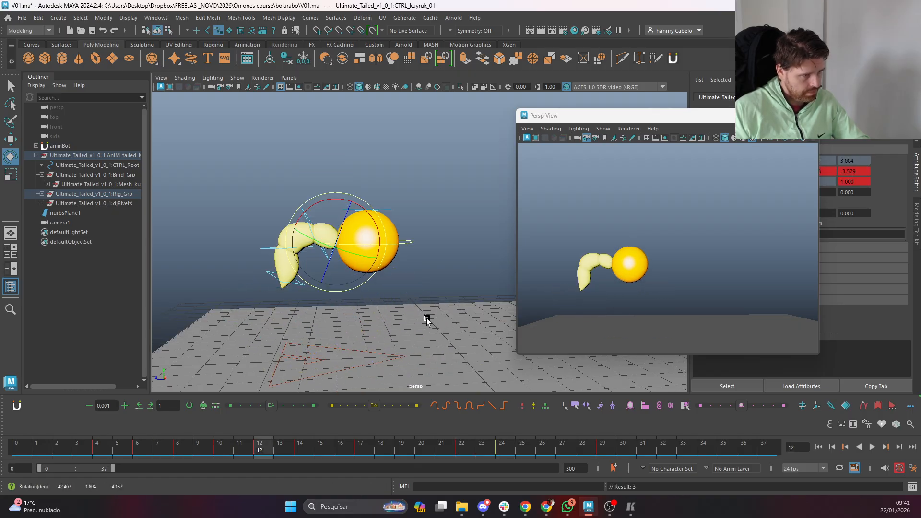
key(period)
key(period)
key(period)
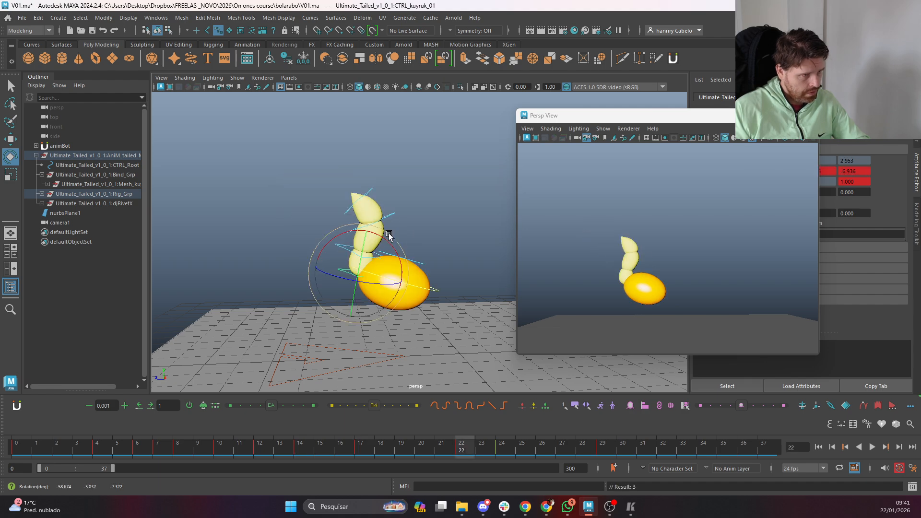
At frame 22, try rotating the tail control CTRL_kuyruk_02, and undo the attempt
click(353, 204)
mouse_move(392, 231)
mouse_down()
mouse_move(389, 214)
mouse_move(384, 224)
mouse_up()
click(361, 196)
click(387, 200)
key(ctrl+z)
key(period)
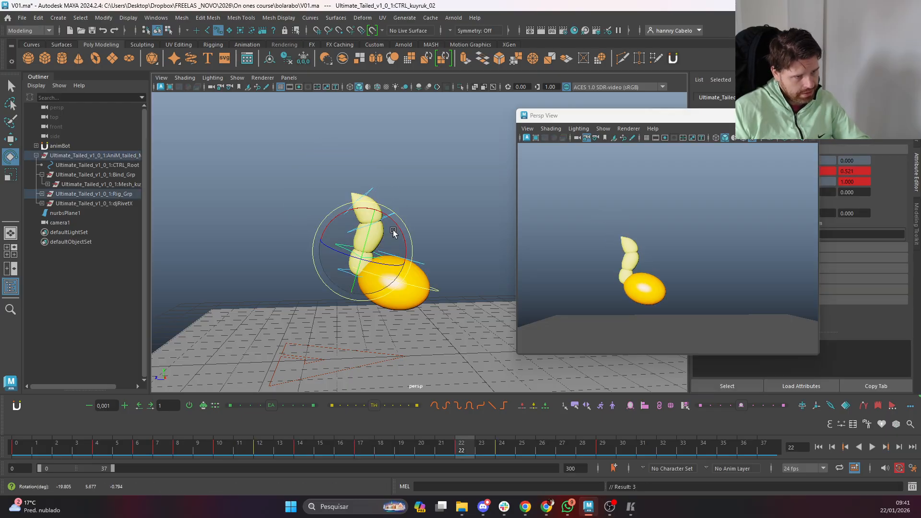
At frame 22, rotate the tail's upper controls, including CTRL_kuyruk_03, to reshape the tail's curve, and play back the loop
click(456, 230)
click(339, 277)
drag(406, 255, 408, 197)
click(429, 228)
click(352, 249)
click(414, 220)
click(389, 219)
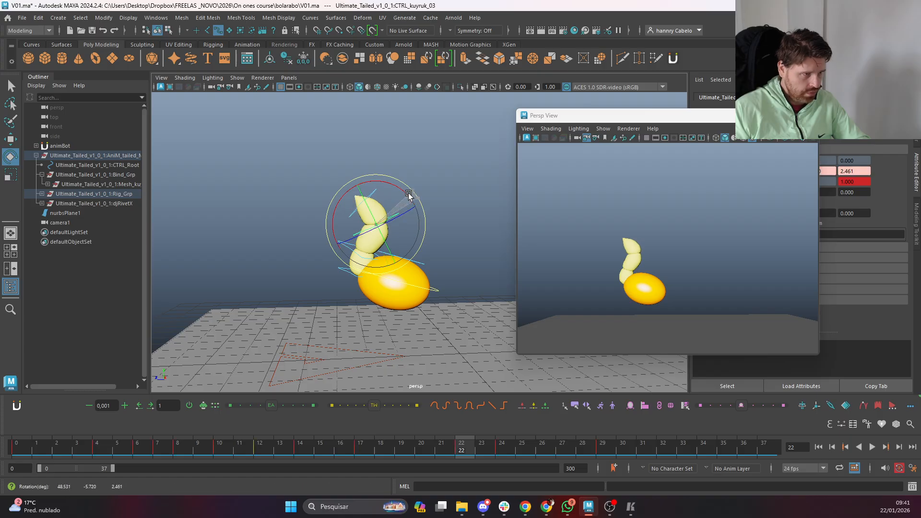
key(period)
key(alt+v)
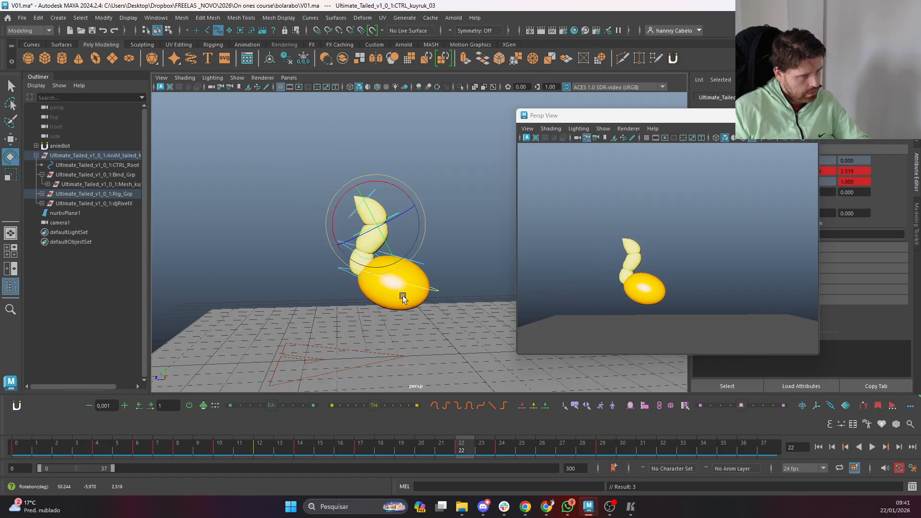
key(alt+v)
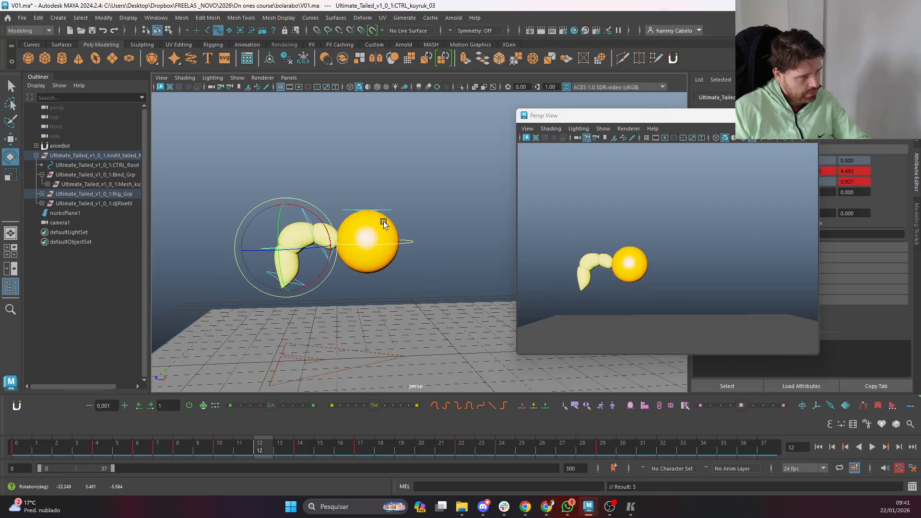
Slightly rotate the tip control CTRL_kuyruk_04 at frame 12 and the tail's base control CTRL_kuyruk_01 at frame 17
click(318, 296)
click(296, 285)
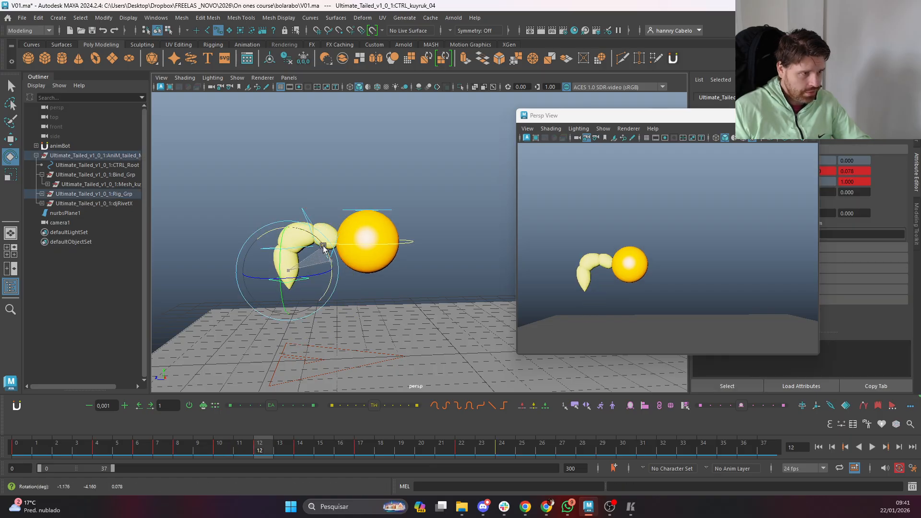
click(426, 209)
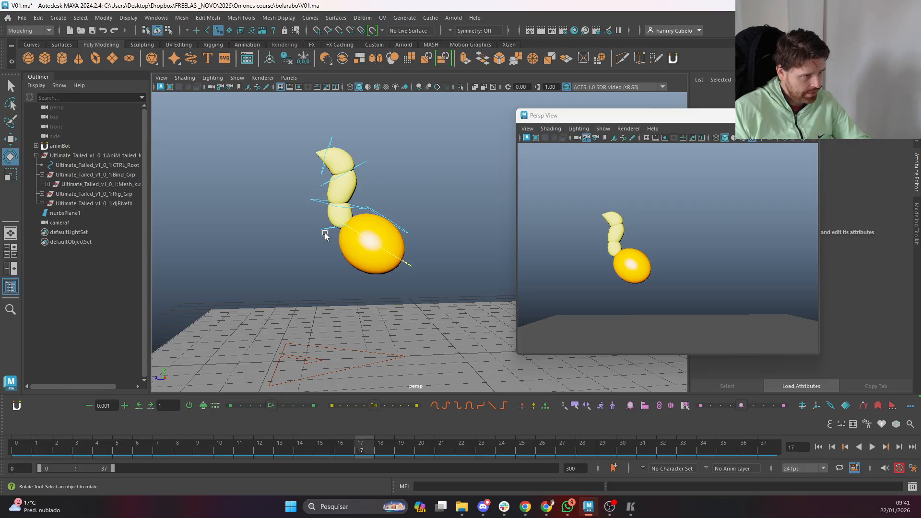
click(333, 228)
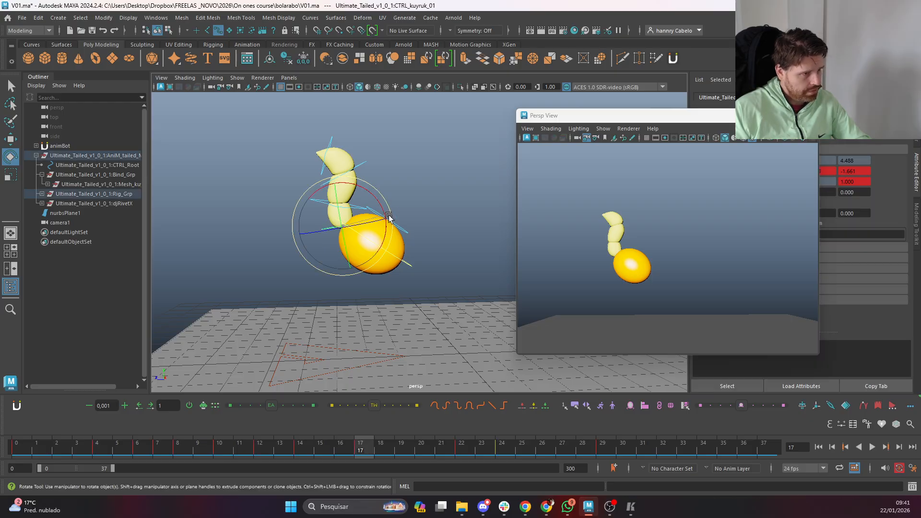
drag(390, 216, 385, 224)
Step through the loop's keys and back to frame 17 to examine how the adjusted tail base flows between poses
key(period)
key(period)
key(period)
key(period)
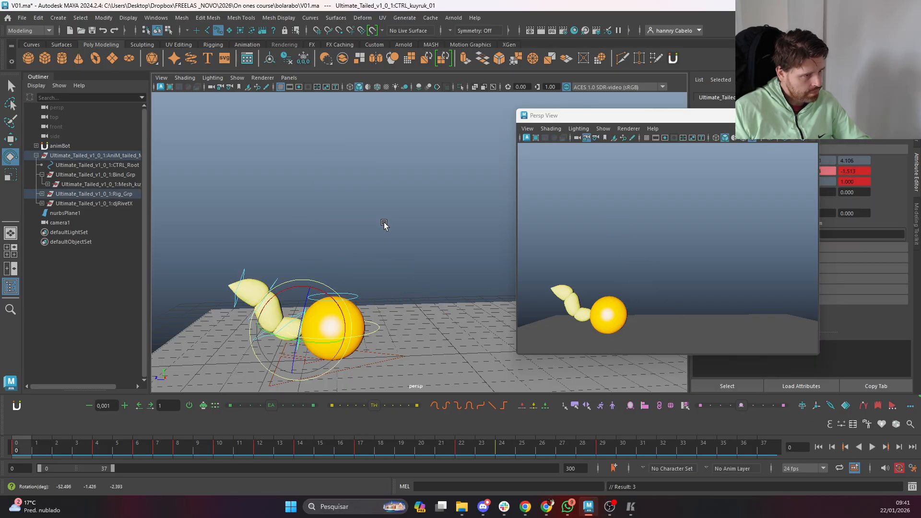
key(period)
key(period)
key(period)
key(period)
key(period)
key(period)
key(period)
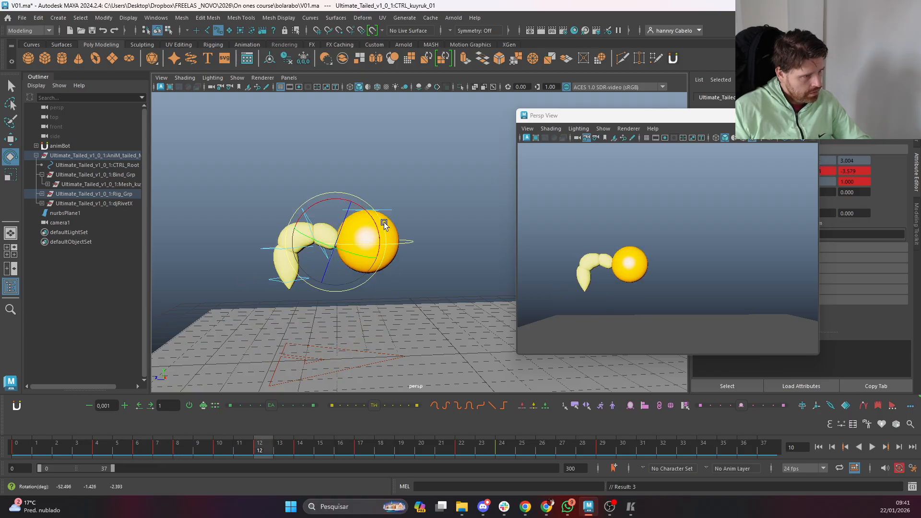
key(comma)
key(comma)
key(comma)
key(comma)
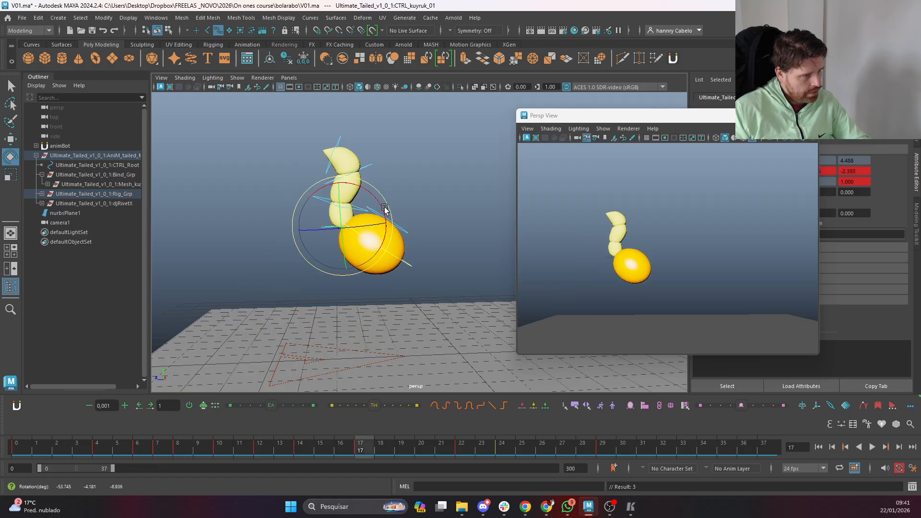
At frame 10, slightly rotate the tail's tip control CTRL_kuyruk_04, and check the keys up to frame 17
key(period)
key(period)
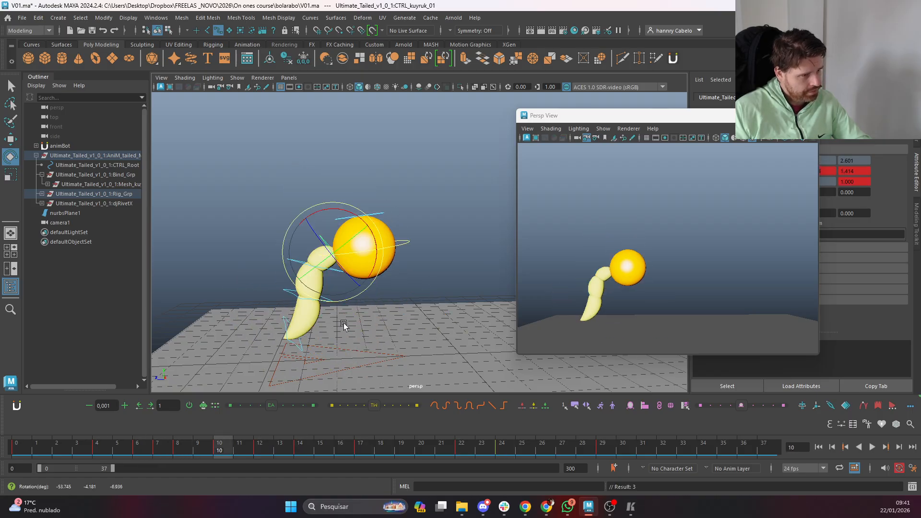
click(291, 333)
click(284, 329)
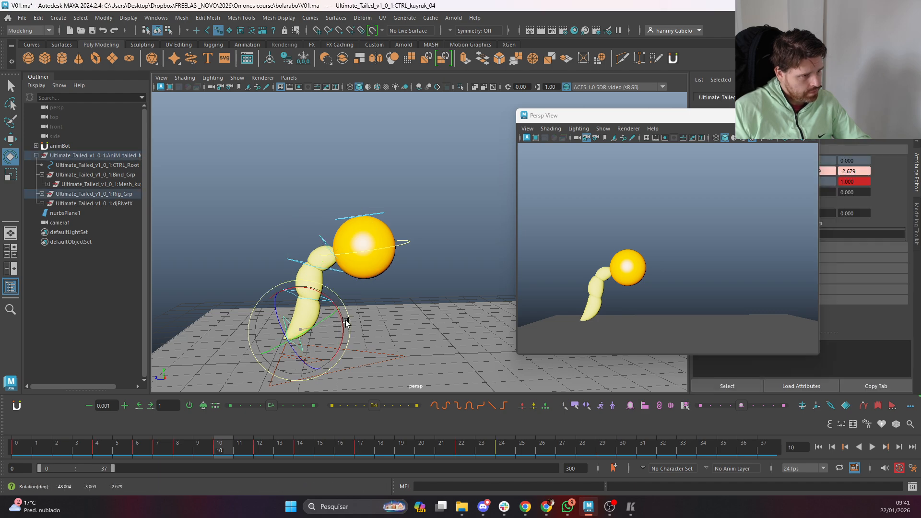
key(period)
key(period)
key(period)
click(373, 302)
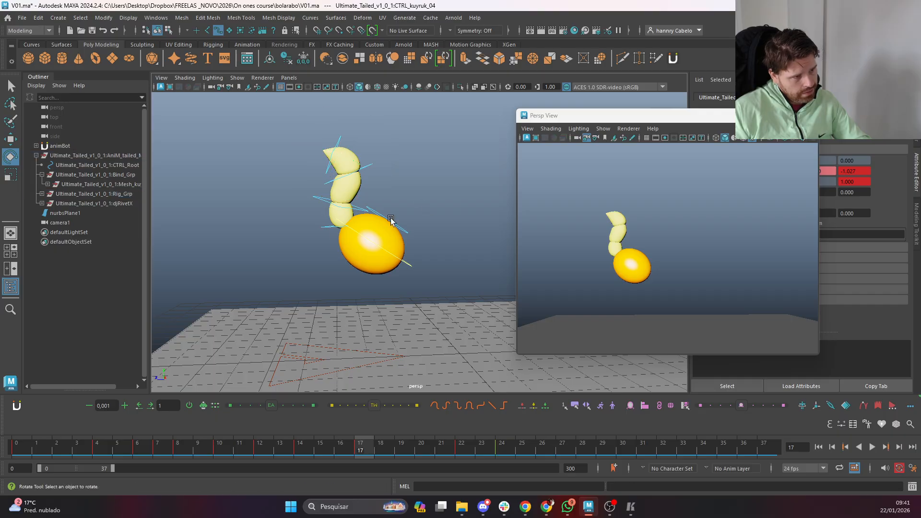
At frame 22, slightly rotate the tail's base control CTRL_kuyruk_01, comparing the pose with the keys at frames 17 and 24
click(334, 233)
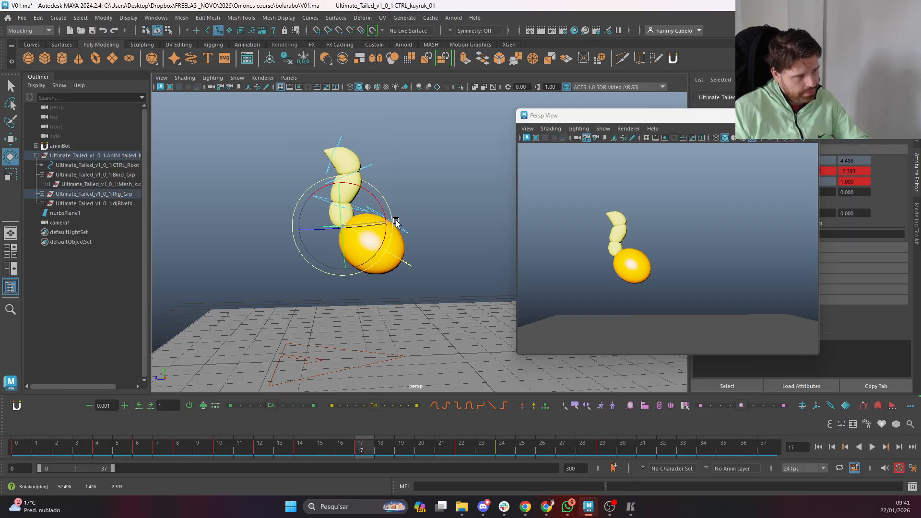
key(period)
key(period)
key(comma)
key(comma)
key(period)
drag(403, 250, 406, 257)
key(period)
key(period)
key(comma)
key(comma)
key(period)
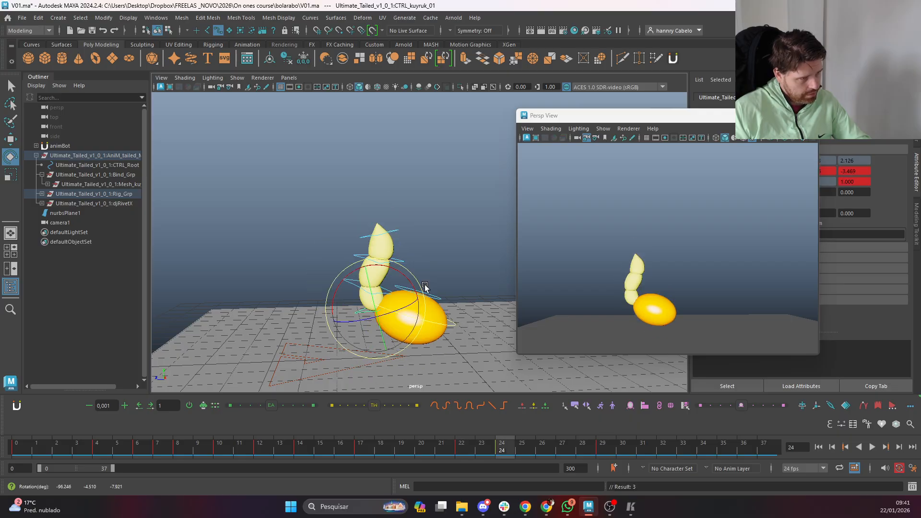
At frame 24, rotate the tail's controls, including CTRL_kuyruk_03, so the upper tail leans toward the ball
drag(422, 293, 423, 301)
click(418, 271)
click(418, 271)
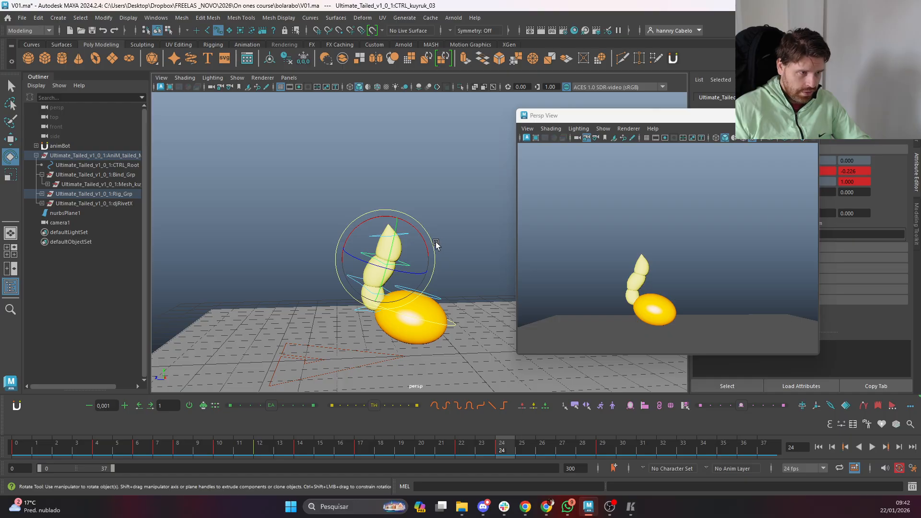
click(431, 254)
key(ctrl+z)
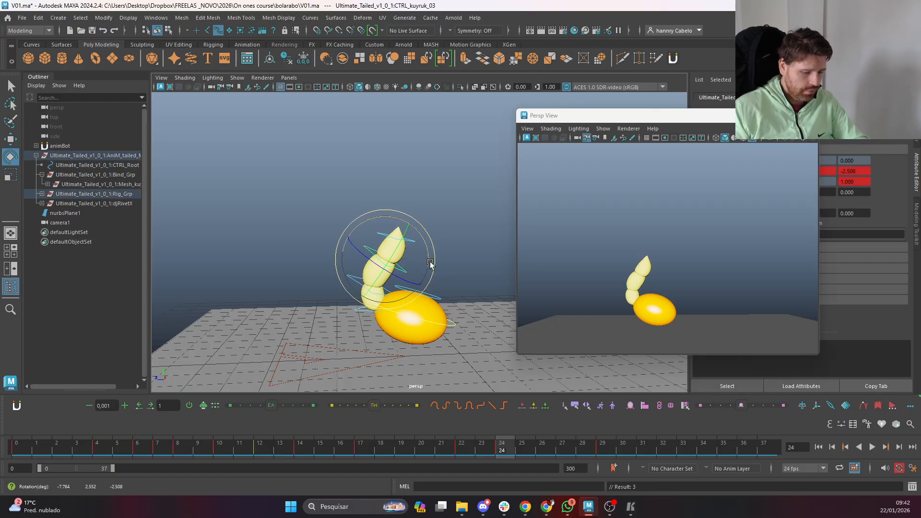
Step backward and forward through the keys around frame 12 to check the tail's motion against the frame 24 pose
key(comma)
key(comma)
key(comma)
key(comma)
key(period)
key(period)
key(period)
key(period)
key(period)
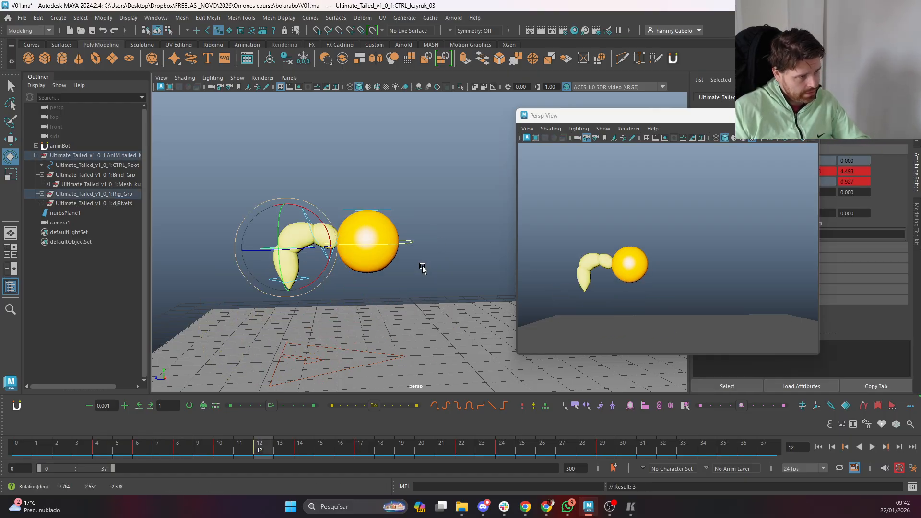
key(comma)
key(comma)
key(period)
At frame 12, slightly rotate the tail controls CTRL_kuyruk_03 and CTRL_kuyruk_04 to adjust the drooping tip
drag(329, 275, 336, 291)
click(346, 298)
click(305, 277)
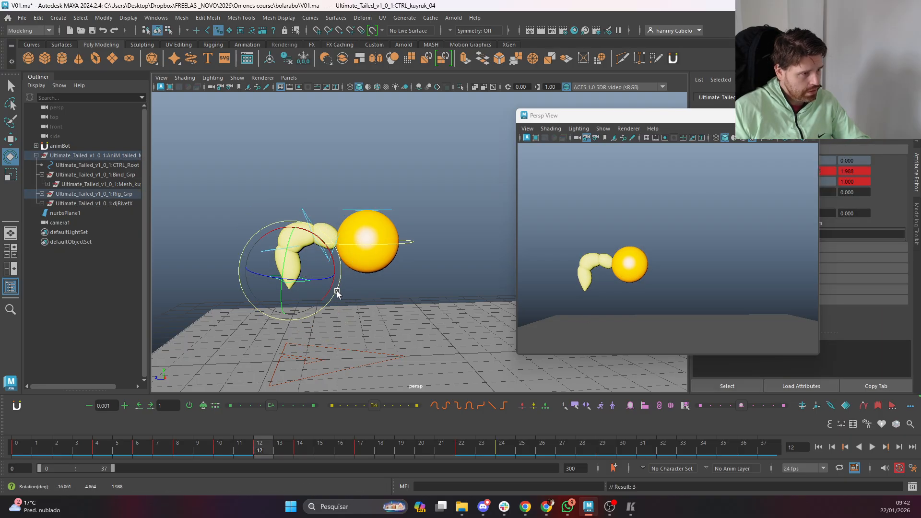
Rotate the upper tail controls on the keys leading up to frame 24 so the tip curls toward the ball, and key the pose
key(period)
key(period)
key(period)
drag(405, 256, 405, 264)
click(407, 242)
click(410, 231)
drag(437, 237, 433, 251)
key(s)
key(period)
At frame 24, rotate CTRL_kuyruk_02 toward the ball, counter-rotate CTRL_kuyruk_03, and key the pose
click(351, 287)
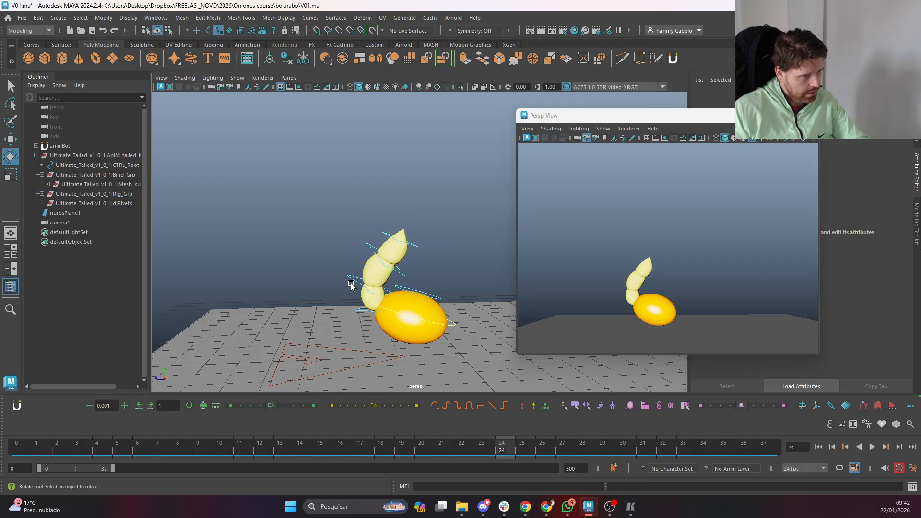
click(361, 282)
drag(426, 282, 423, 292)
click(428, 264)
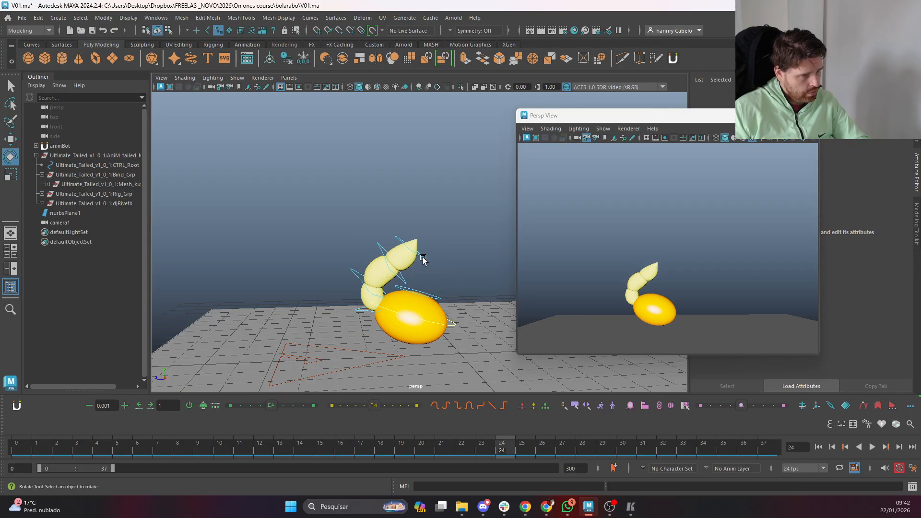
click(400, 273)
drag(442, 257, 434, 239)
key(s)
Step repeatedly through all the loop's keys, ending at frame 29, to examine the tail's overlap across the whole bounce
key(period)
key(period)
key(period)
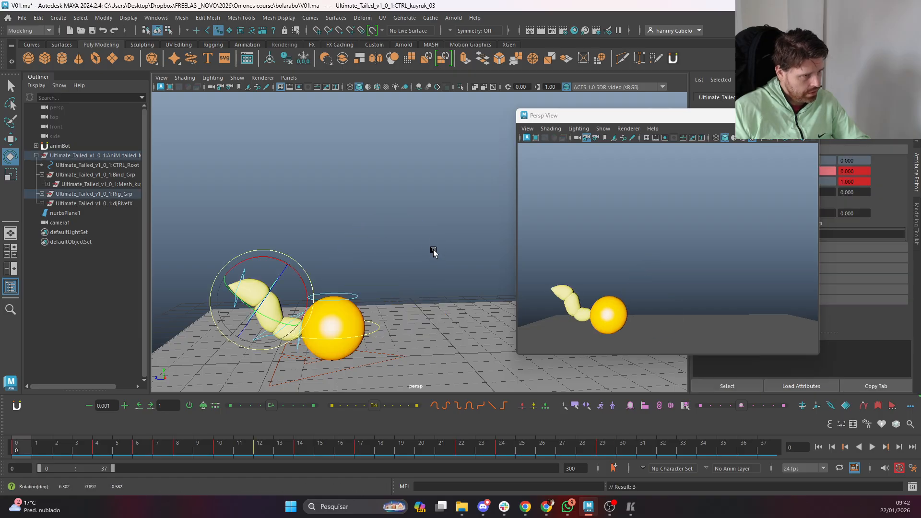
key(period)
key(period)
key(period)
key(period)
key(period)
key(period)
key(period)
key(period)
key(period)
key(period)
key(period)
key(period)
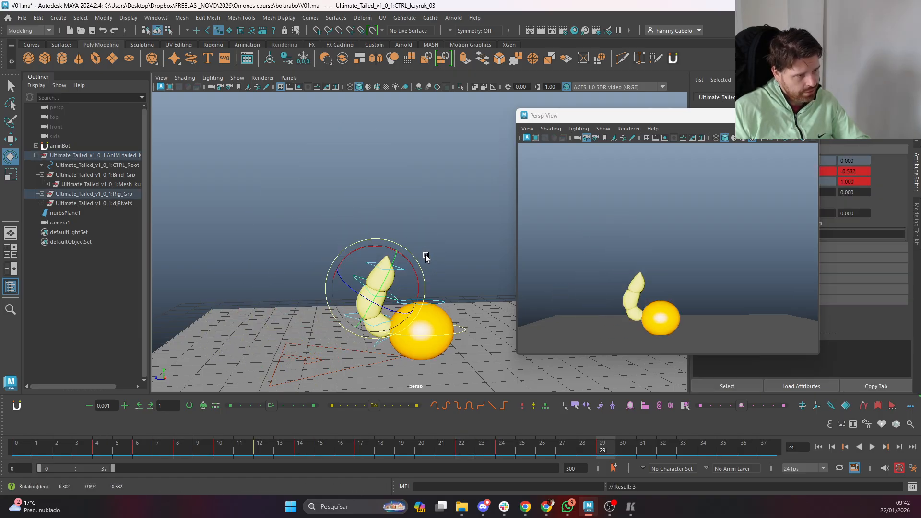
key(period)
key(period)
key(period)
key(comma)
key(comma)
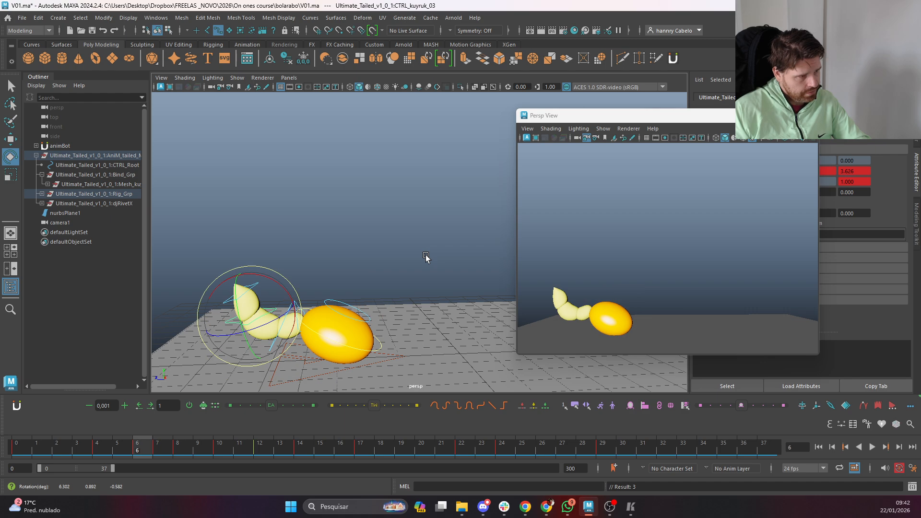
key(period)
key(period)
key(period)
key(period)
key(period)
key(period)
key(period)
key(period)
key(period)
key(period)
key(period)
key(period)
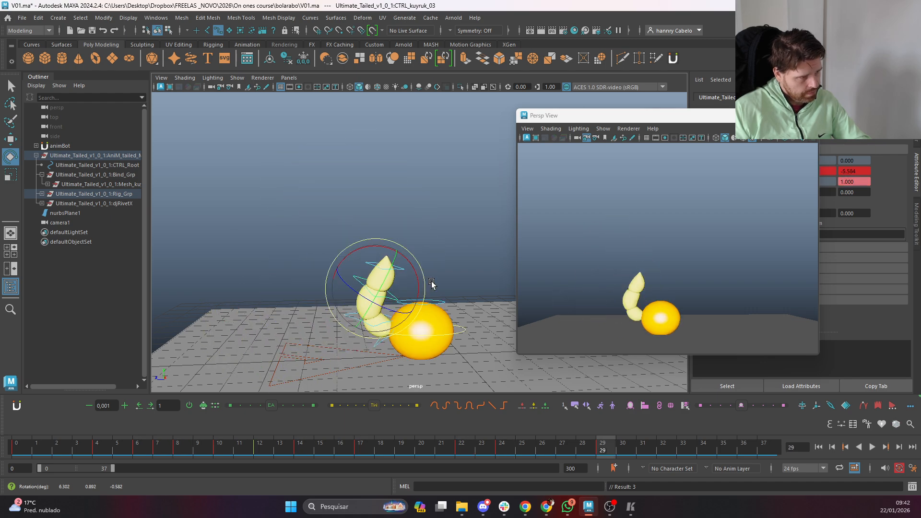
Select all of the tailed ball's controls together, including CTRL_Root, and go to the key at frame 29
scroll(460, 330, down, 3)
scroll(460, 330, down, 2)
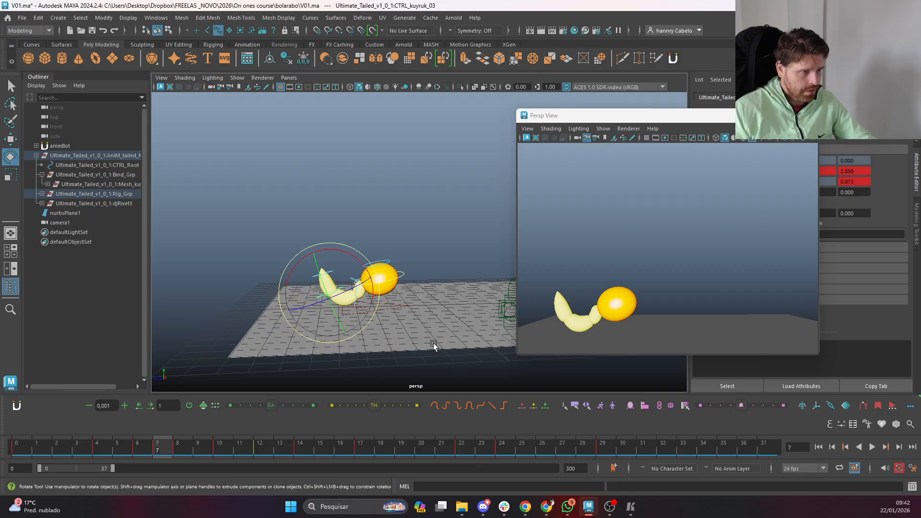
drag(431, 345, 329, 243)
key(period)
key(period)
key(period)
key(period)
key(period)
key(period)
key(period)
key(period)
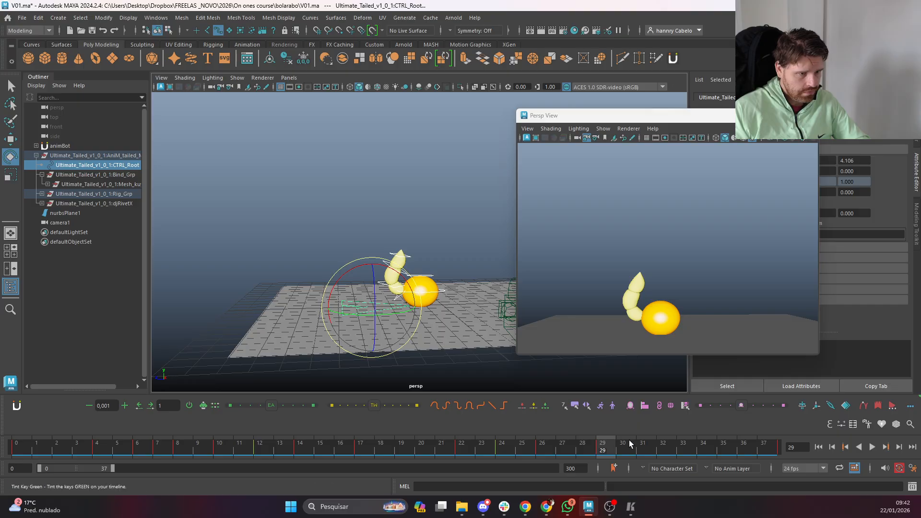
At frame 32, nudge the ball's CTRL_Main slightly upward and along its travel direction
key(period)
key(period)
key(period)
scroll(458, 315, up, 5)
click(469, 330)
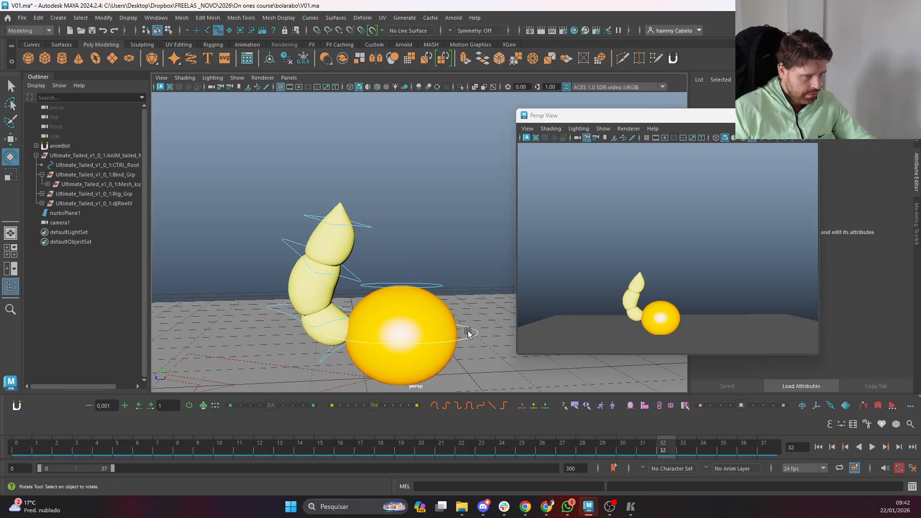
key(w)
drag(395, 290, 395, 288)
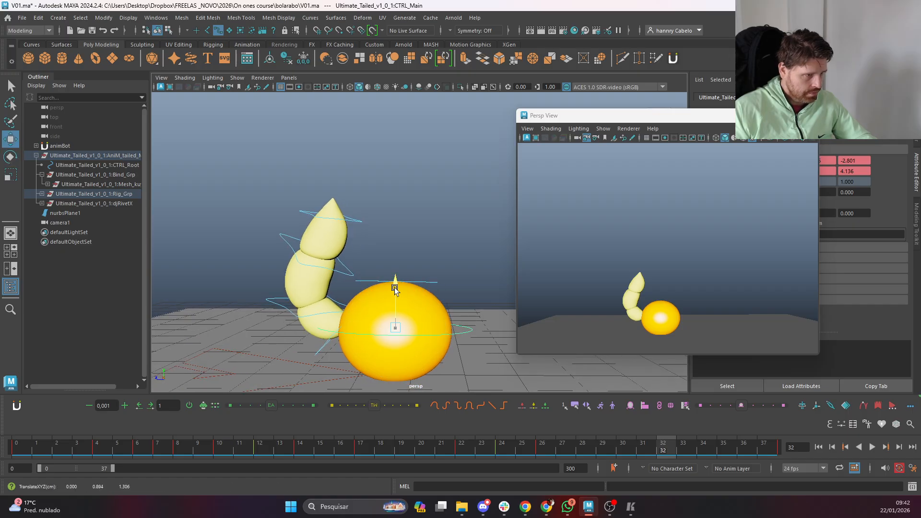
drag(353, 327, 355, 327)
drag(397, 300, 440, 296)
Rotate the lower tail controls at frame 32 so the tail base bends away from the ball
key(e)
click(361, 339)
click(332, 346)
drag(332, 347, 286, 308)
click(283, 320)
drag(345, 299, 356, 305)
Rotate the upper tail controls at frame 32, including CTRL_kuyruk_04 at the tip, and key the pose
click(362, 264)
click(338, 276)
click(358, 258)
key(ctrl+z)
drag(354, 258, 362, 234)
click(356, 255)
click(338, 228)
key(s)
Step backward and forward through the loop's keys to examine how the new frame 32 pose flows
key(comma)
key(comma)
key(comma)
key(comma)
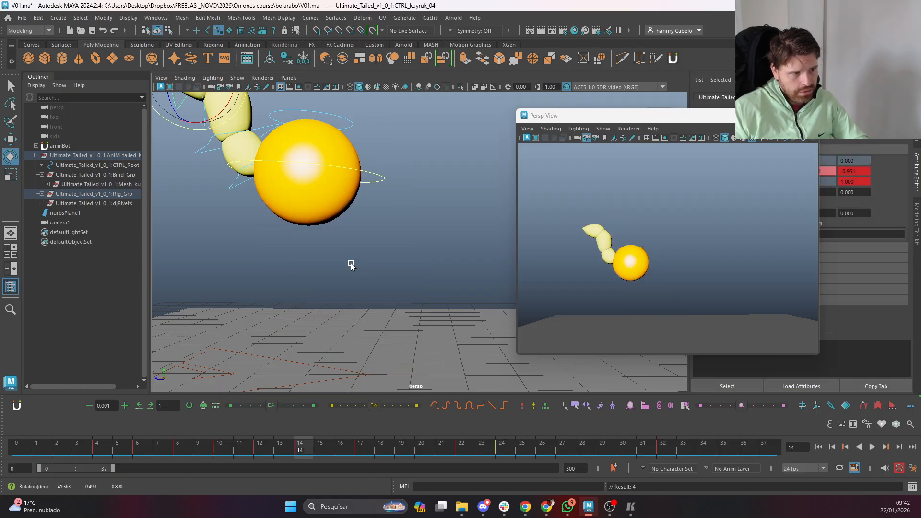
key(comma)
key(period)
key(period)
key(period)
key(period)
Select all of the tailed ball's controls and key them at frame 26
alt+right_drag(435, 290, 283, 142)
drag(280, 140, 442, 341)
click(540, 449)
key(s)
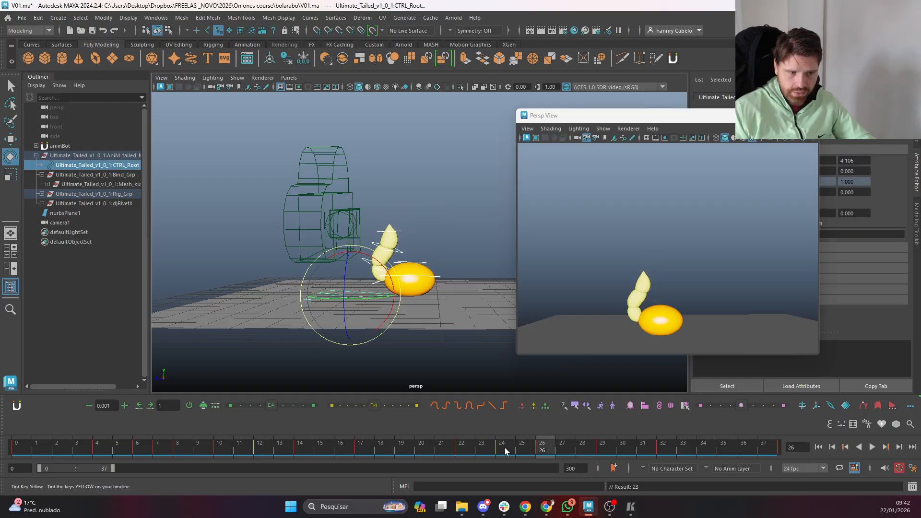
Compare the poses at frames 24, 29 and 32, and step through the keys to examine the bounce
click(505, 450)
click(601, 452)
click(658, 448)
key(comma)
key(comma)
key(comma)
key(comma)
key(comma)
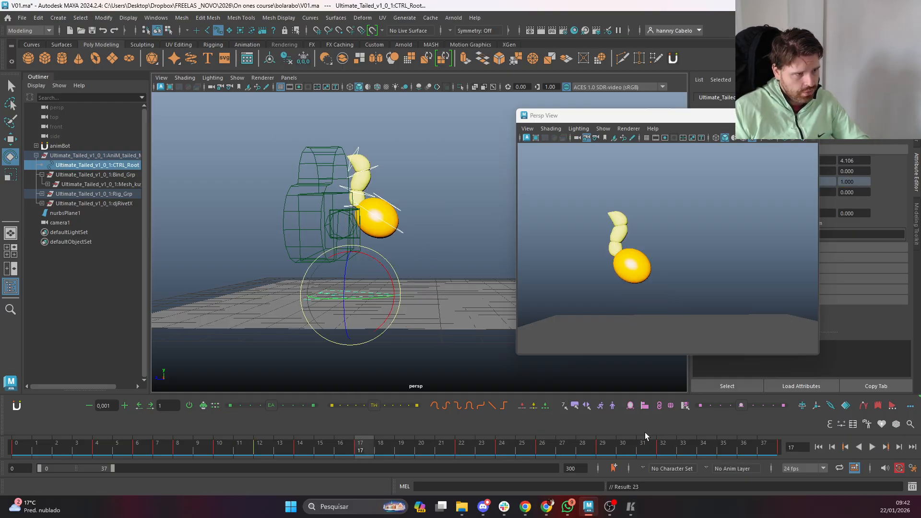
key(period)
key(period)
key(period)
key(period)
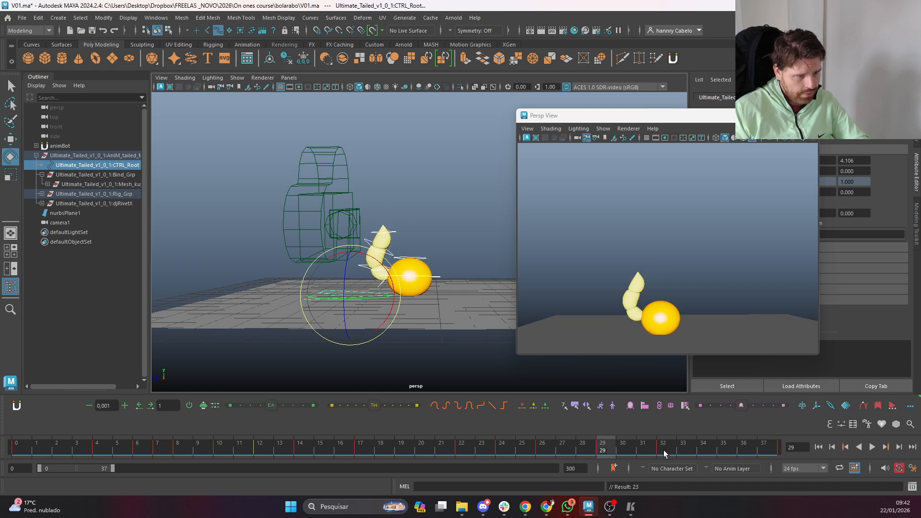
Select all tailed ball controls, open their curves in the Graph Editor, and delete the keys beyond frame 37
scroll(457, 275, up, 3)
click(421, 270)
key(w)
key(period)
key(period)
drag(485, 322, 329, 191)
click(156, 18)
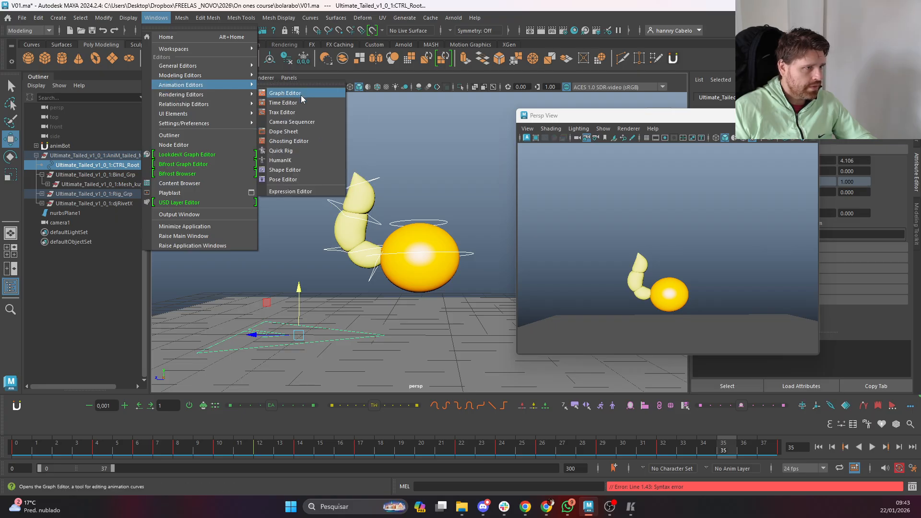
click(301, 95)
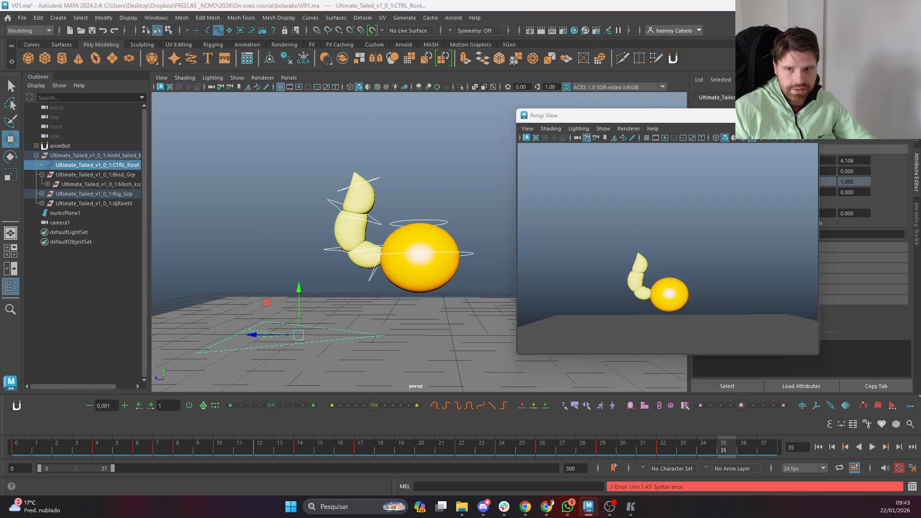
click(415, 149)
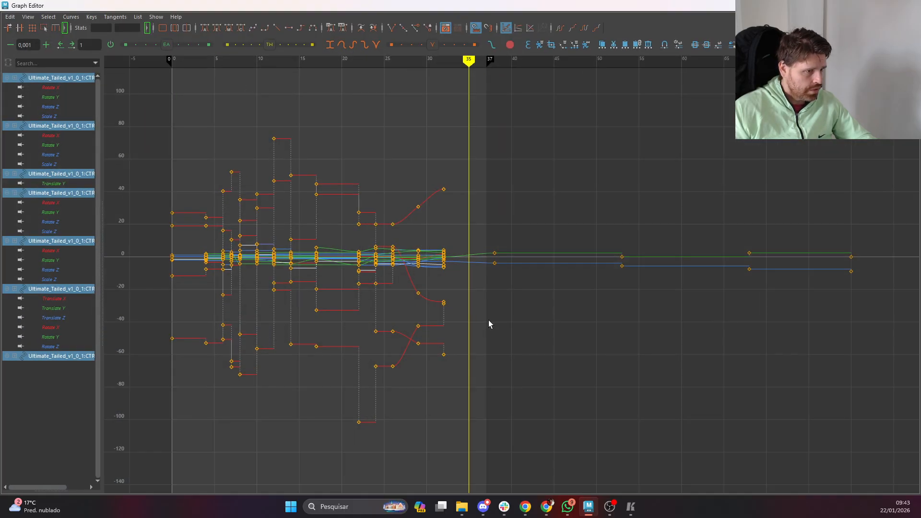
drag(518, 232, 508, 224)
key(Delete)
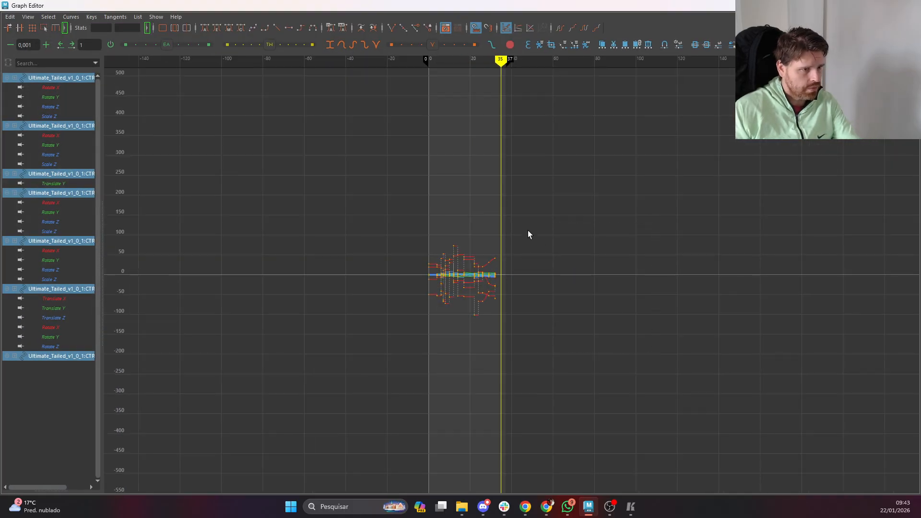
Set all remaining keys on the curves to stepped tangents and close the Graph Editor
drag(555, 364, 406, 224)
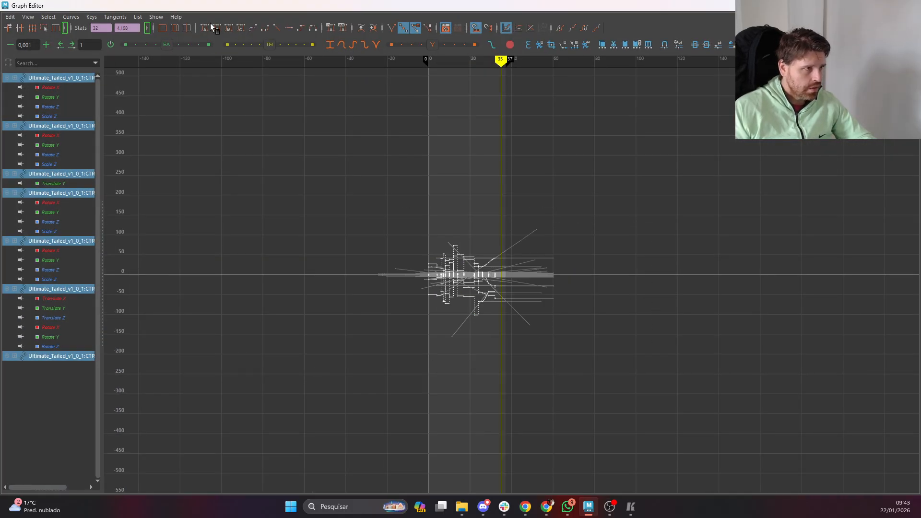
click(302, 28)
click(865, 5)
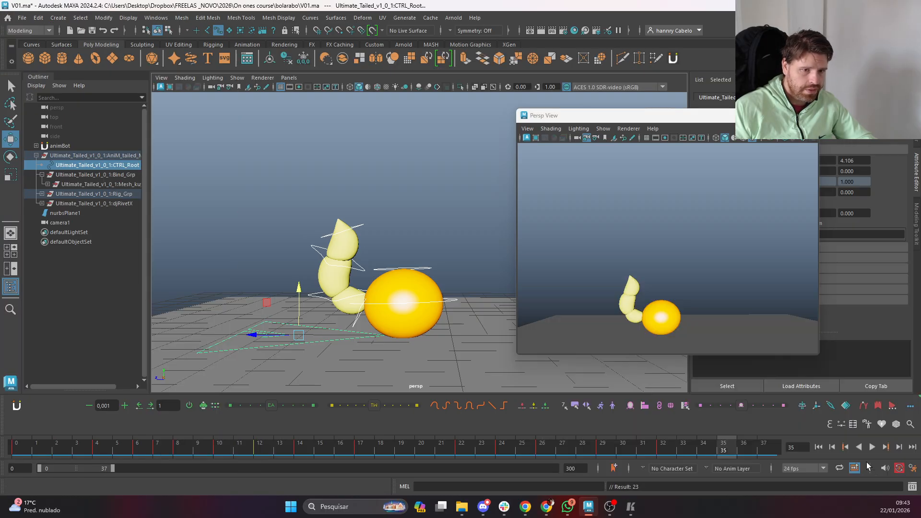
In the Animation preferences, set the default in tangent to Clamped and the default out tangent to Stepped, and save
click(912, 469)
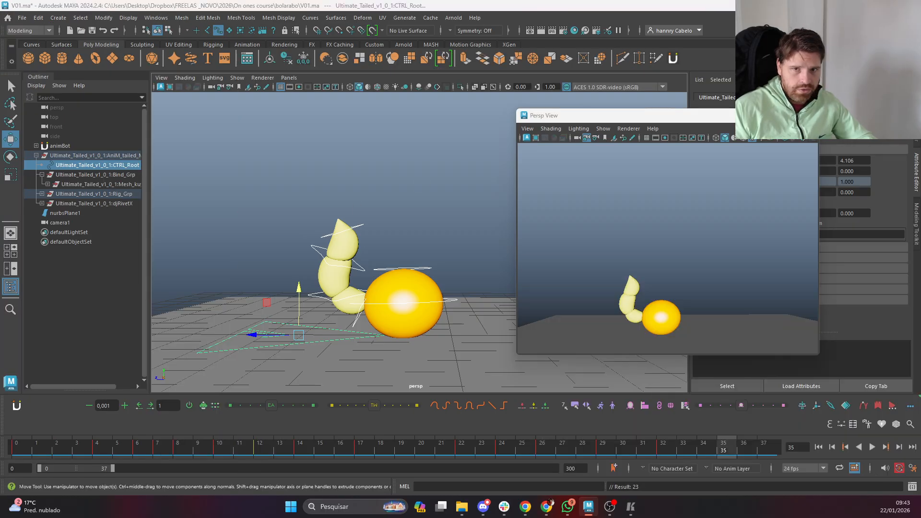
click(340, 246)
click(499, 300)
click(486, 330)
click(499, 311)
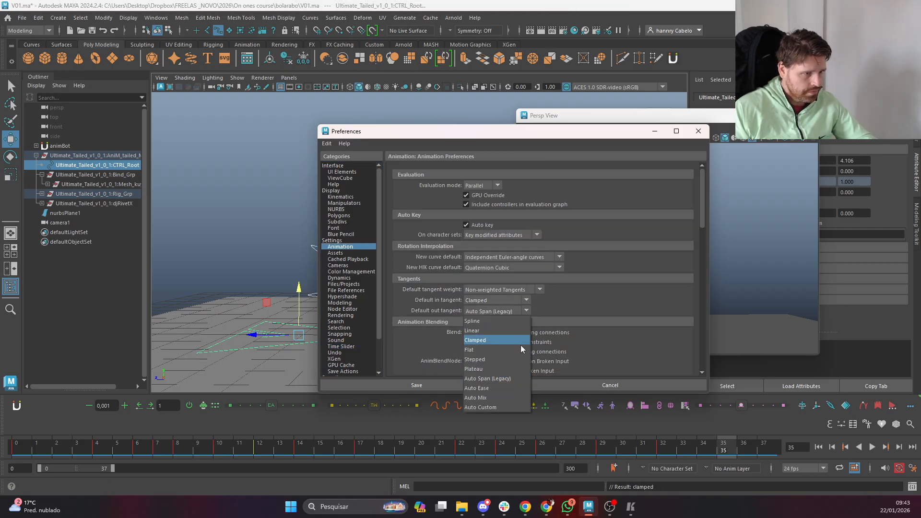
click(476, 359)
click(475, 385)
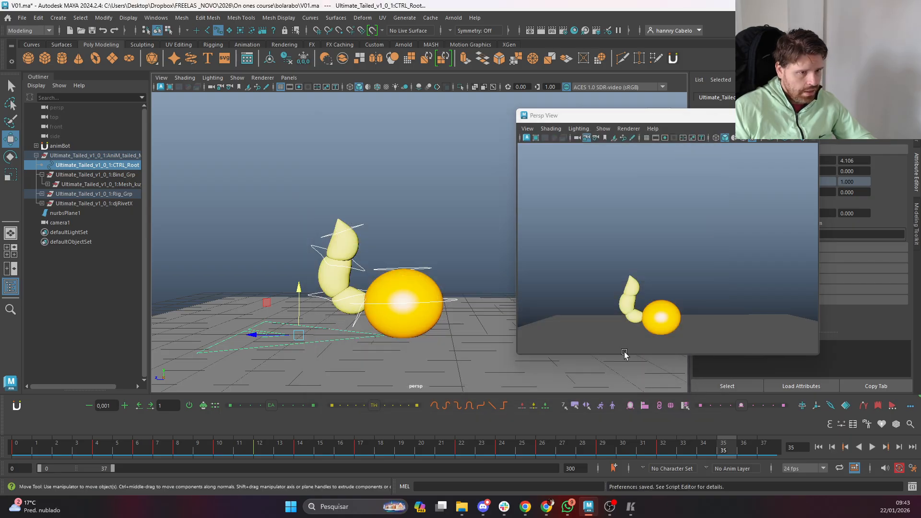
Select the timeline range from frame 0 to 37 and set its keys to stepped tangents
drag(446, 458, 602, 449)
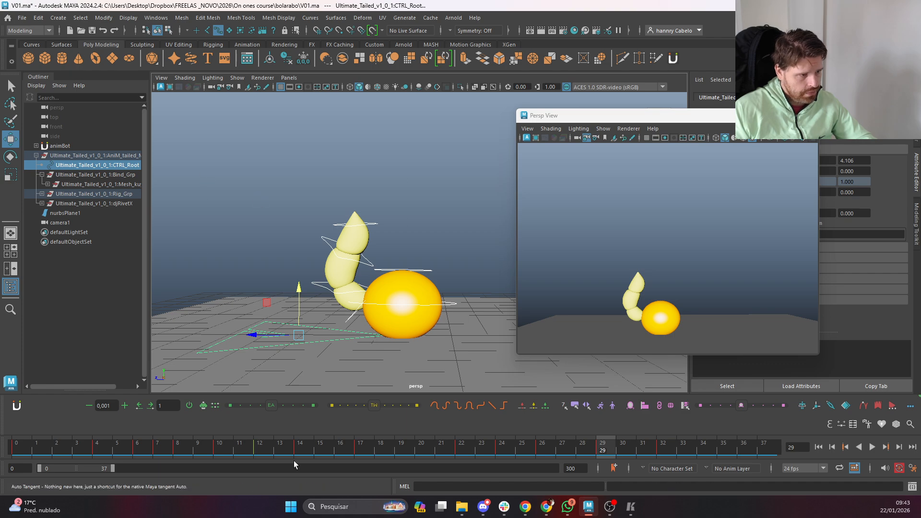
shift+drag(48, 447, 765, 448)
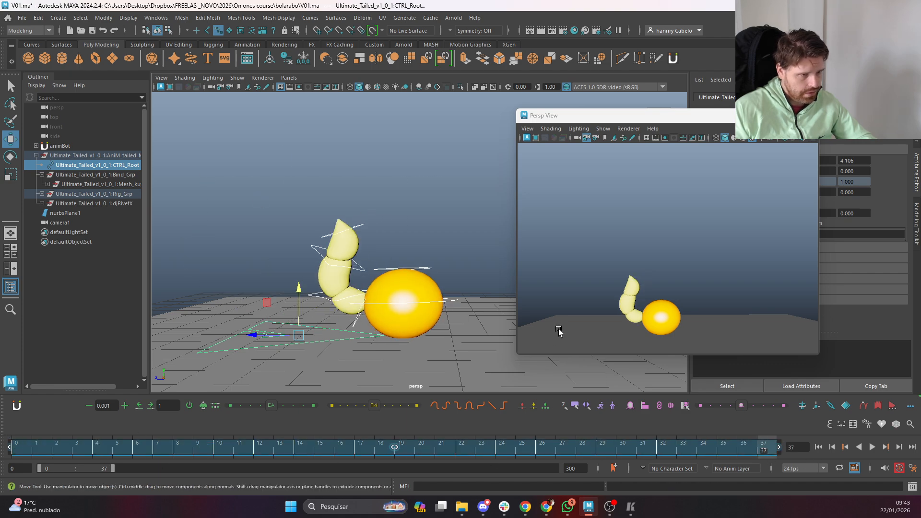
right_click(520, 453)
mouse_move(571, 317)
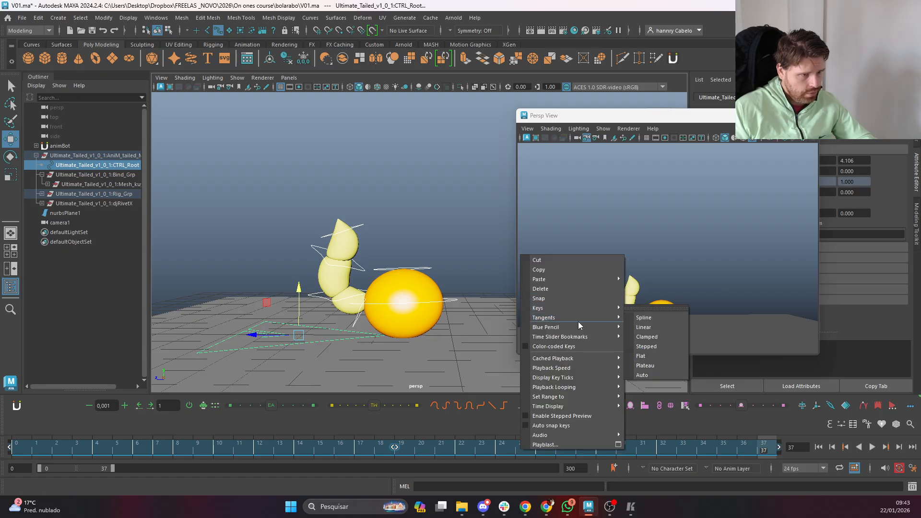
click(646, 346)
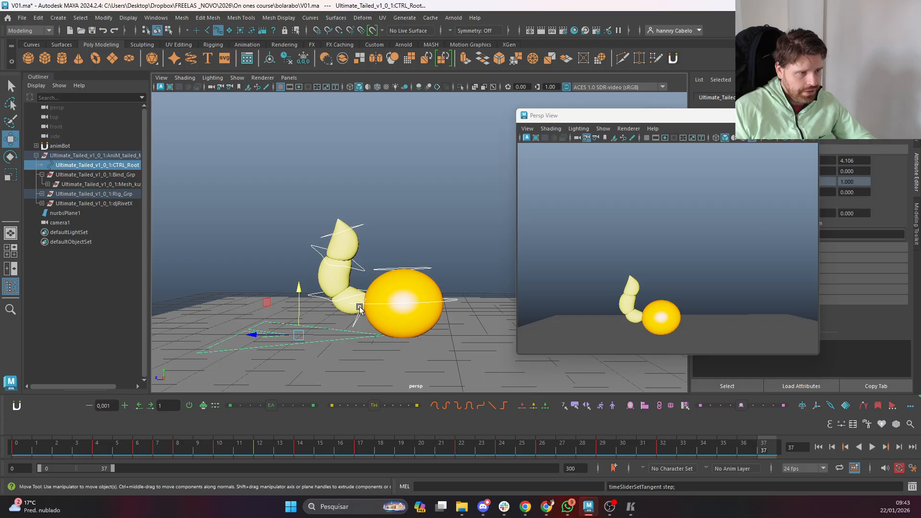
Try rotating CTRL_Main at frame 37, and undo the rotation
click(399, 314)
click(444, 309)
click(446, 301)
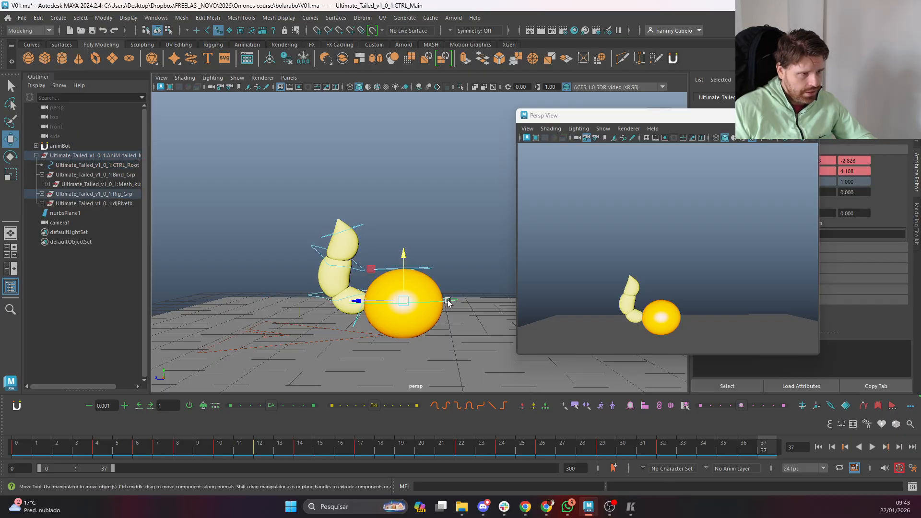
key(e)
drag(448, 277, 453, 298)
key(ctrl+z)
Look through the Preferences categories, including Animation, File References, Modeling, Search and Undo, for animation-related options
click(912, 469)
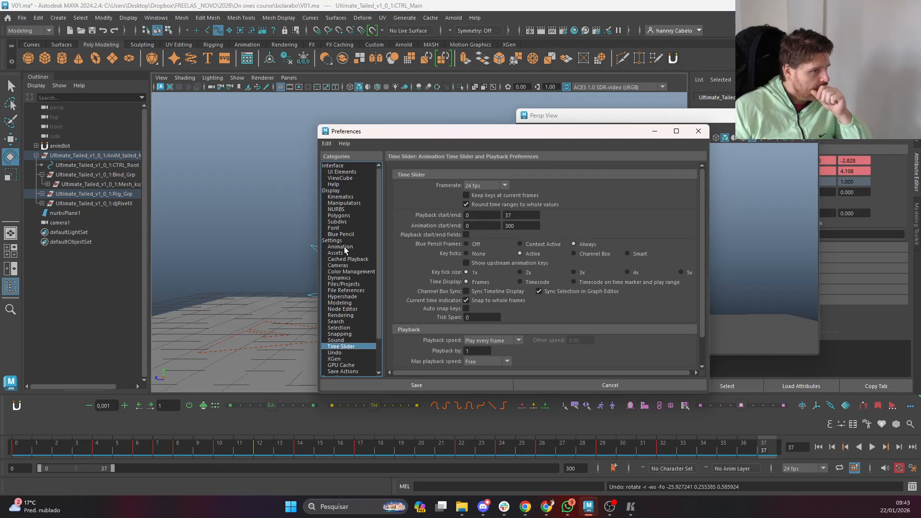
click(344, 247)
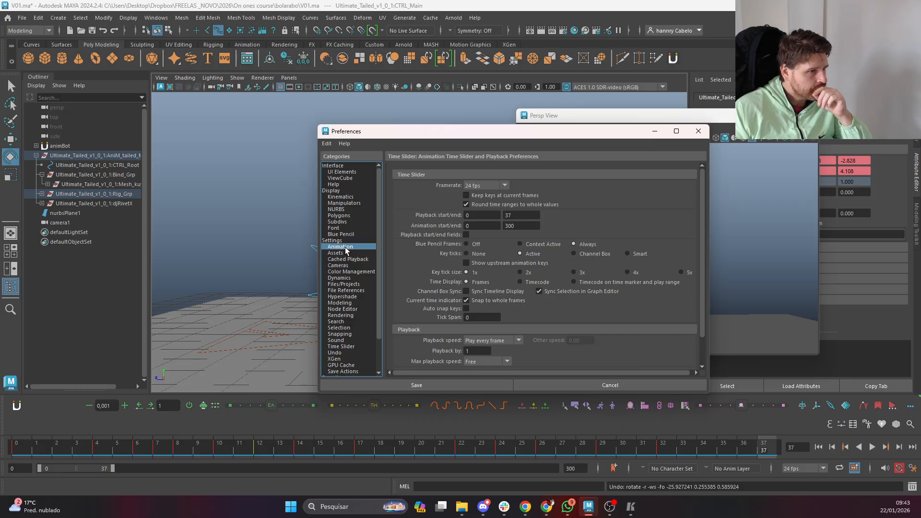
scroll(533, 258, down, 5)
scroll(533, 259, down, 6)
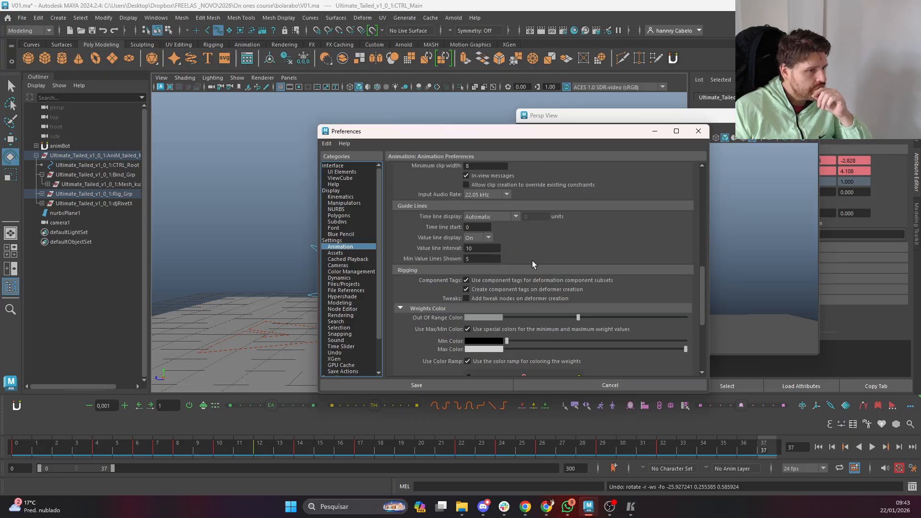
click(334, 241)
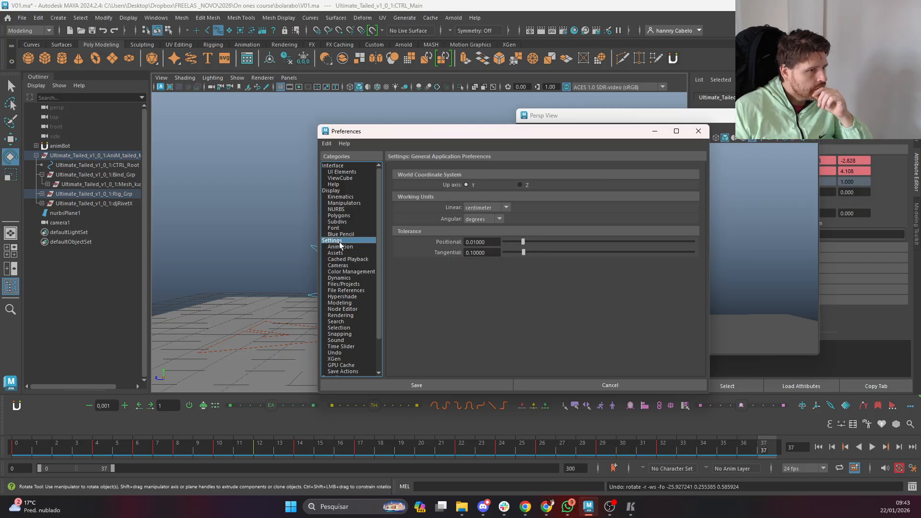
click(336, 253)
click(338, 266)
click(340, 278)
click(340, 291)
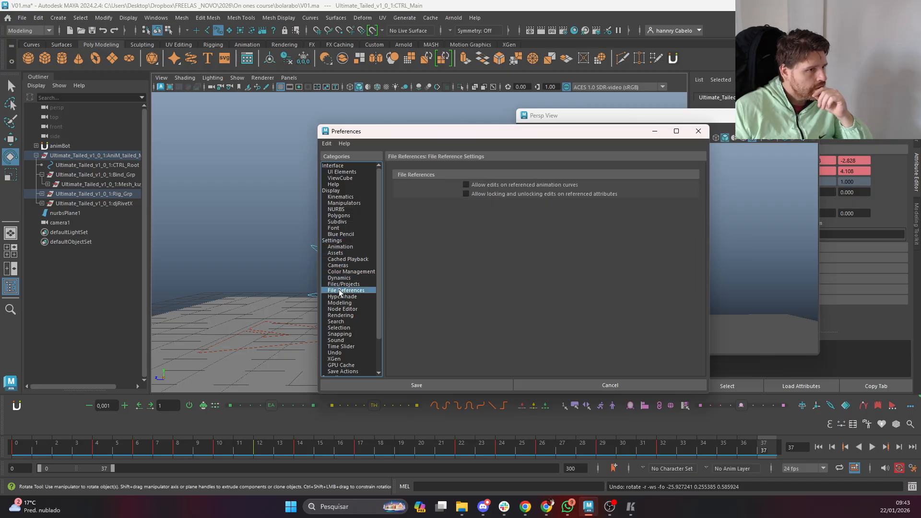
click(336, 303)
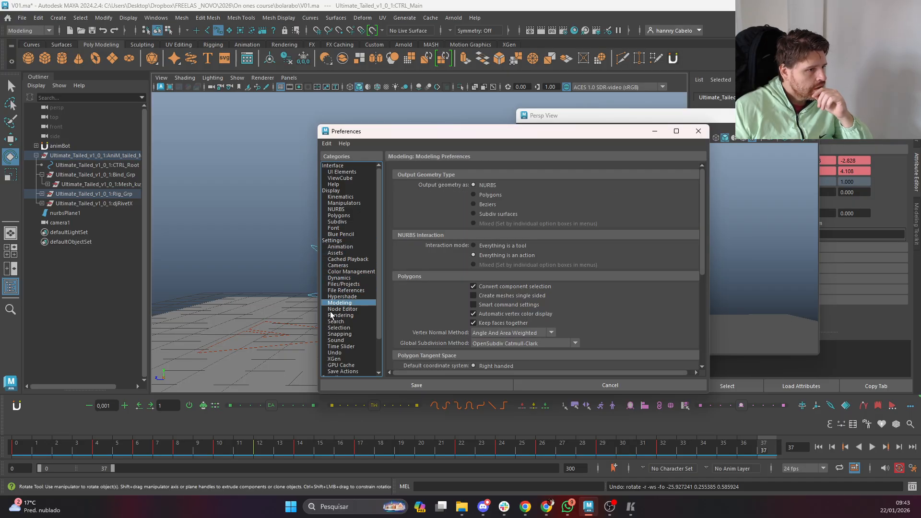
click(337, 316)
click(346, 320)
scroll(343, 347, down, 2)
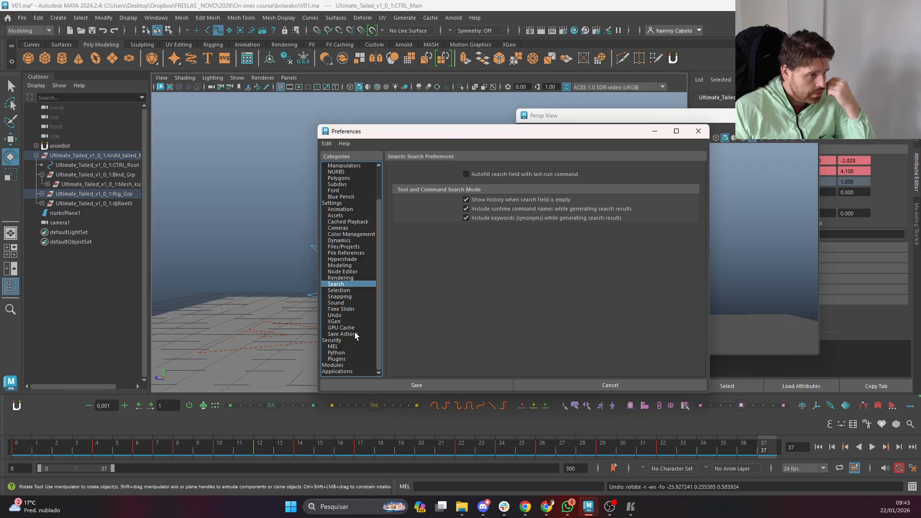
click(336, 315)
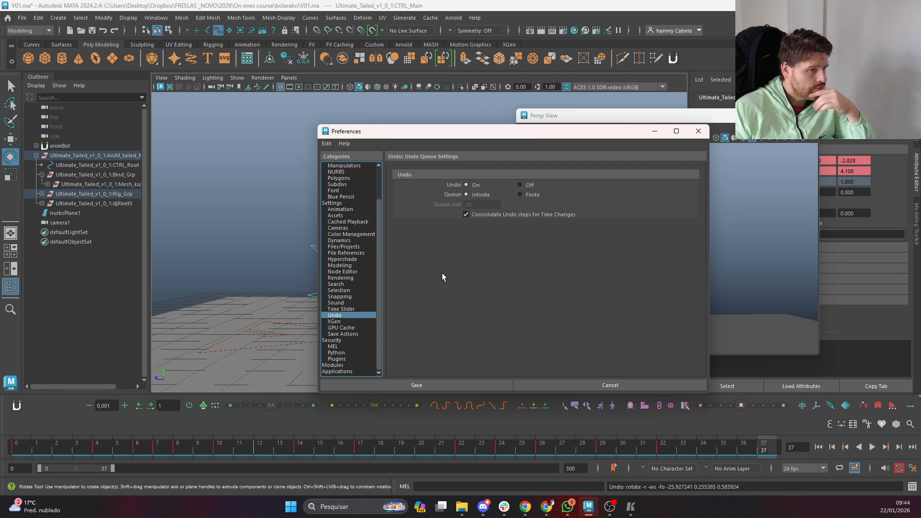
click(346, 209)
scroll(471, 231, down, 5)
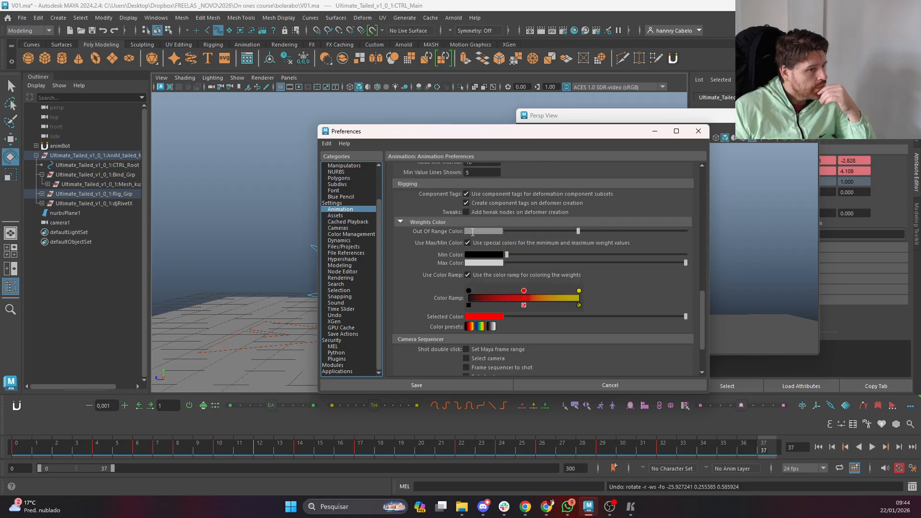
click(336, 203)
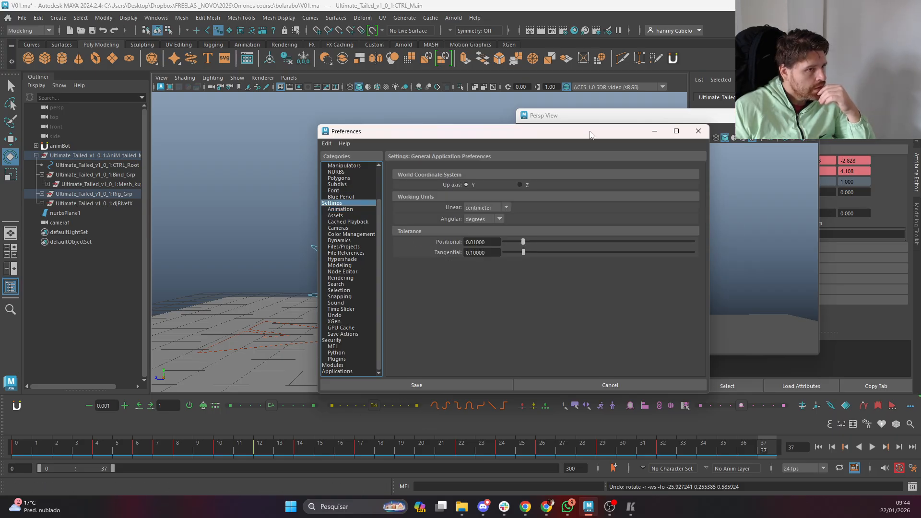
Move the Preferences window aside and set the timeline's playback speed to Real-time
drag(599, 132, 455, 129)
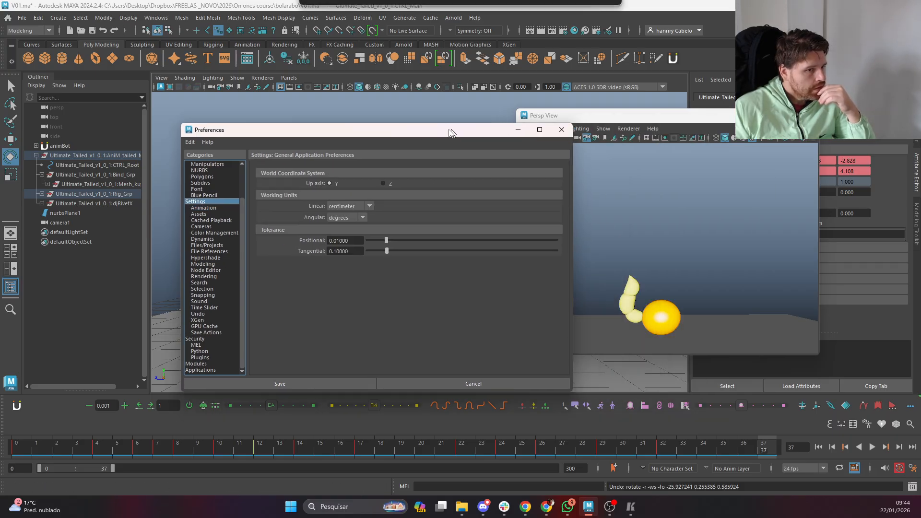
right_click(702, 444)
mouse_move(762, 367)
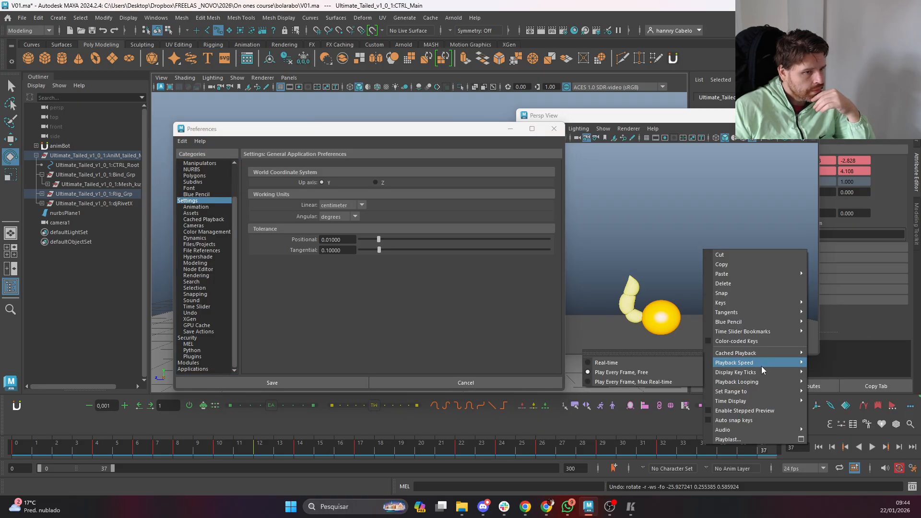
click(616, 363)
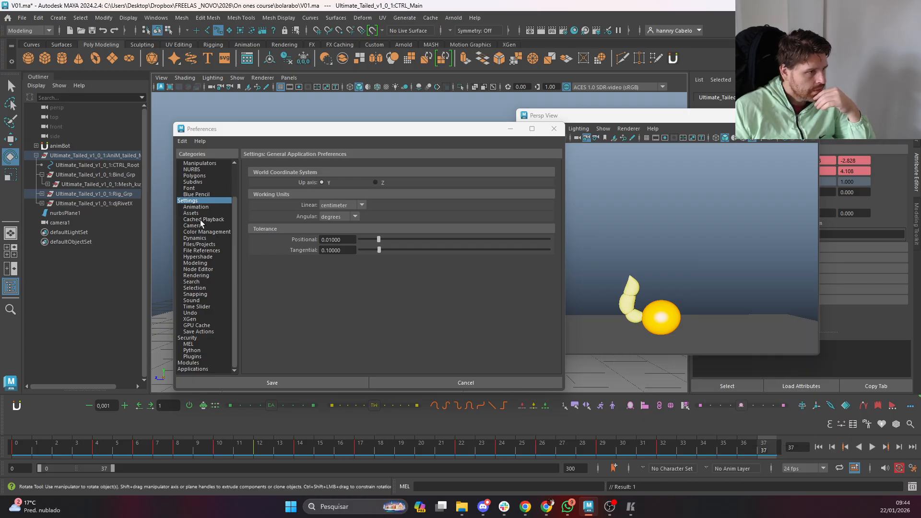
Look through the Cached Playback, Animation, Modeling, File References and Files/Projects preferences for the option affecting keys
click(201, 220)
click(198, 213)
click(206, 207)
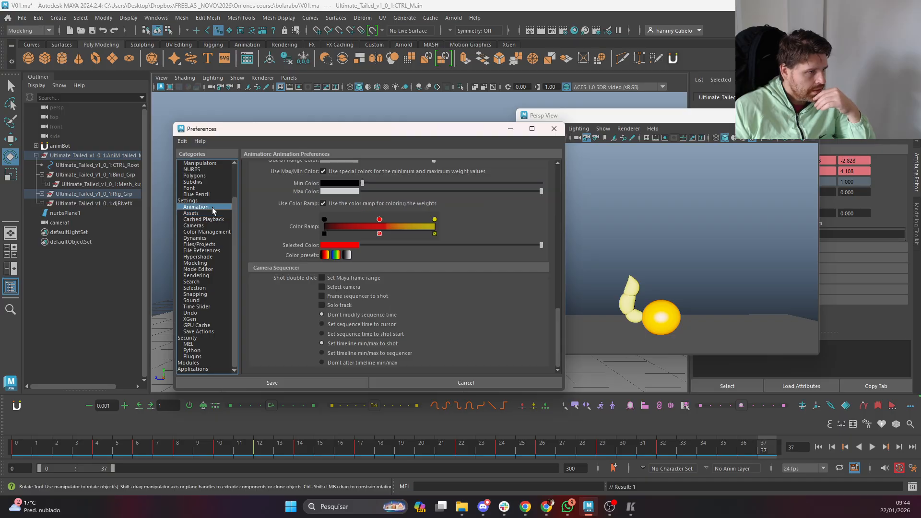
click(205, 244)
click(209, 263)
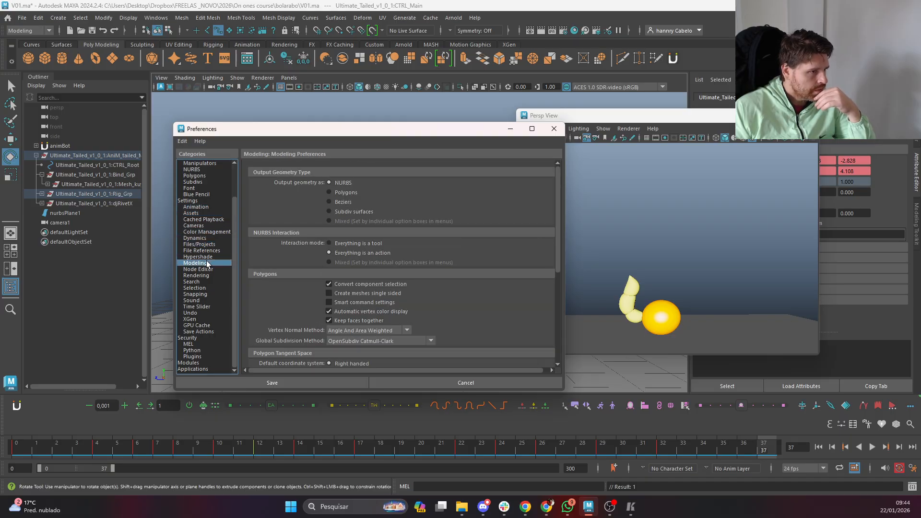
click(214, 250)
click(202, 256)
click(203, 250)
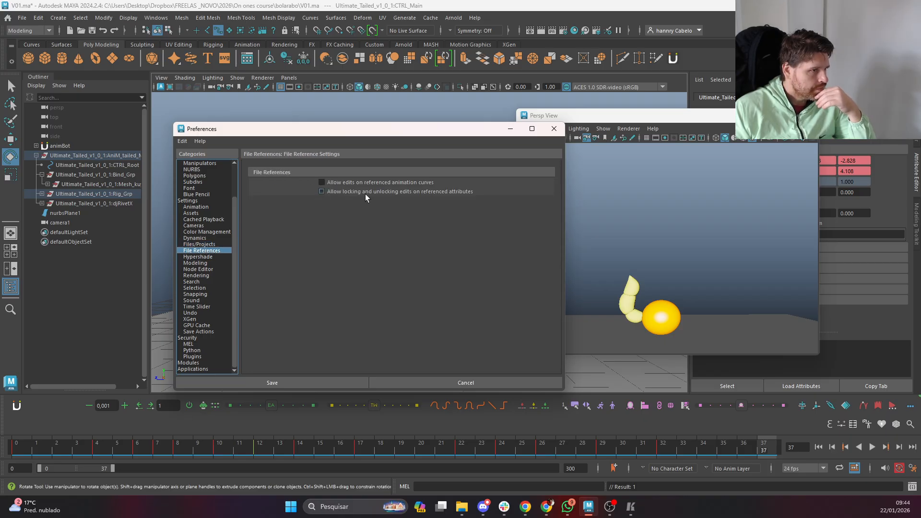
click(202, 263)
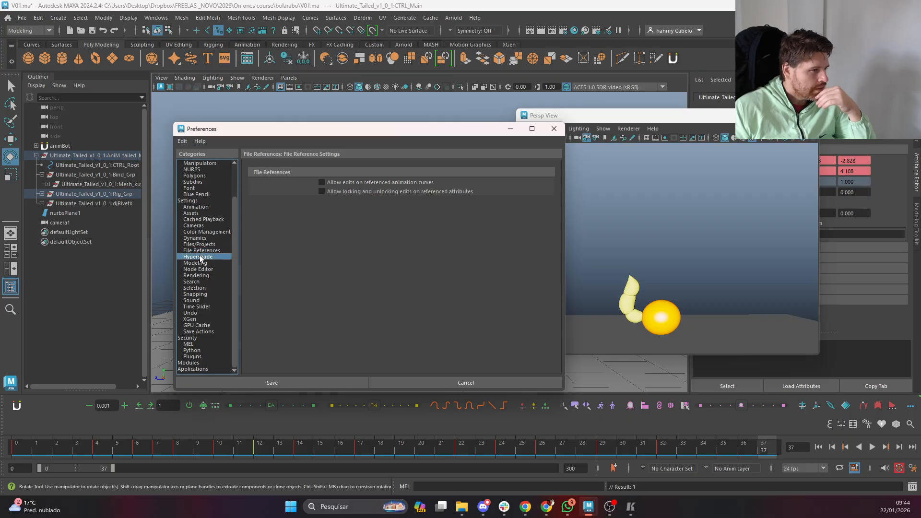
click(212, 245)
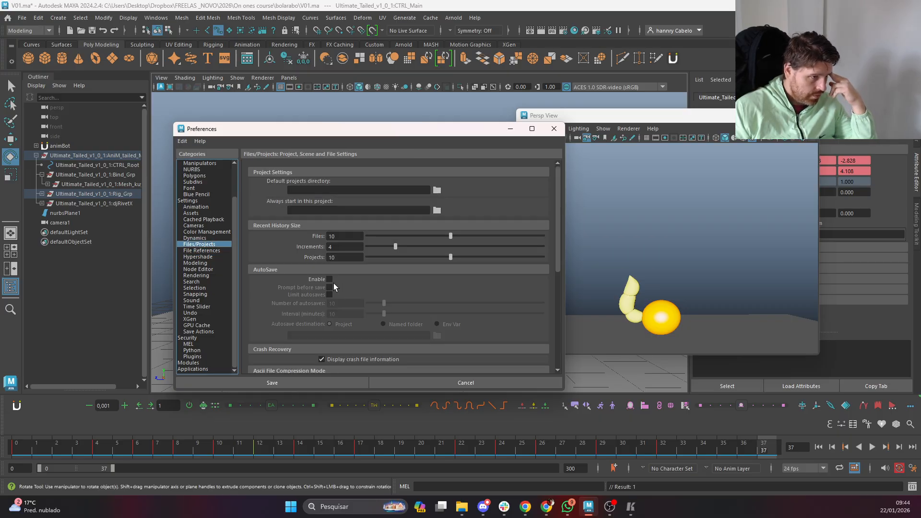
scroll(272, 278, down, 5)
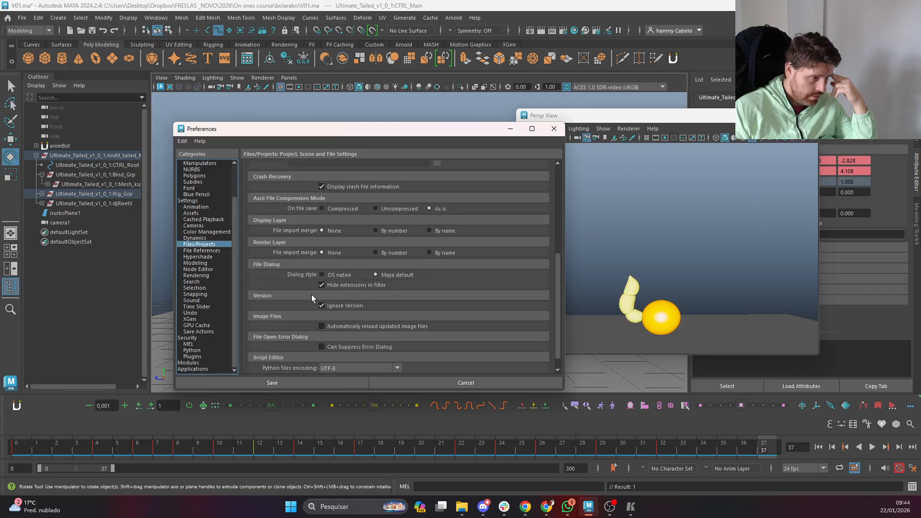
scroll(320, 246, up, 3)
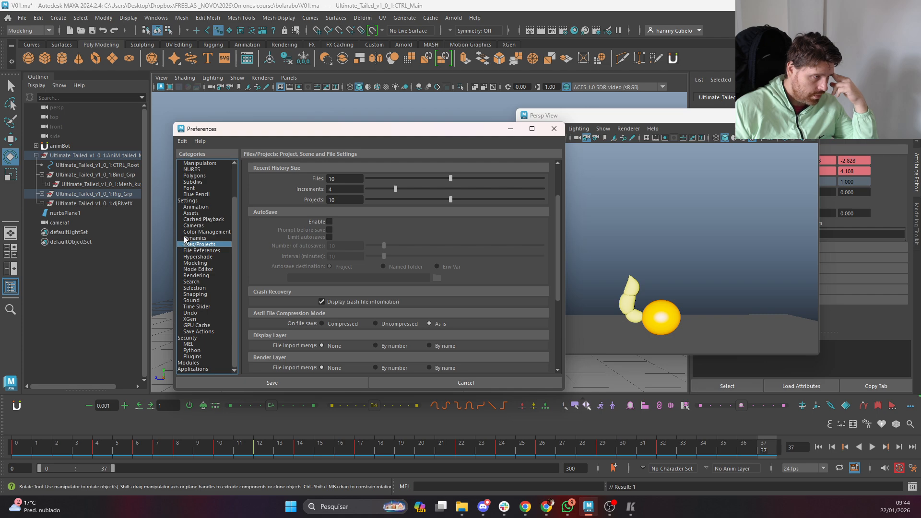
Check the remaining preference categories, from GPU Cache, Undo, Sound and Snapping through Node Editor, Dynamics, Cached Playback and Font
click(188, 201)
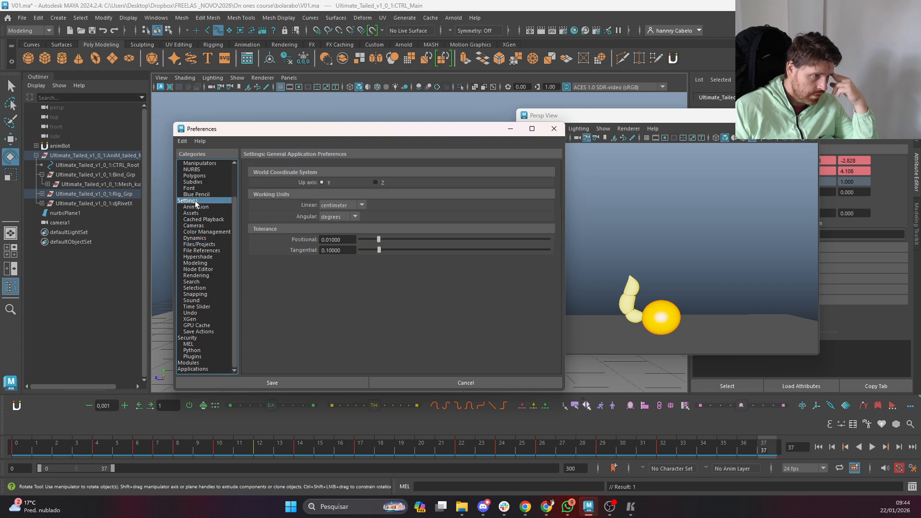
click(192, 332)
click(195, 344)
click(202, 326)
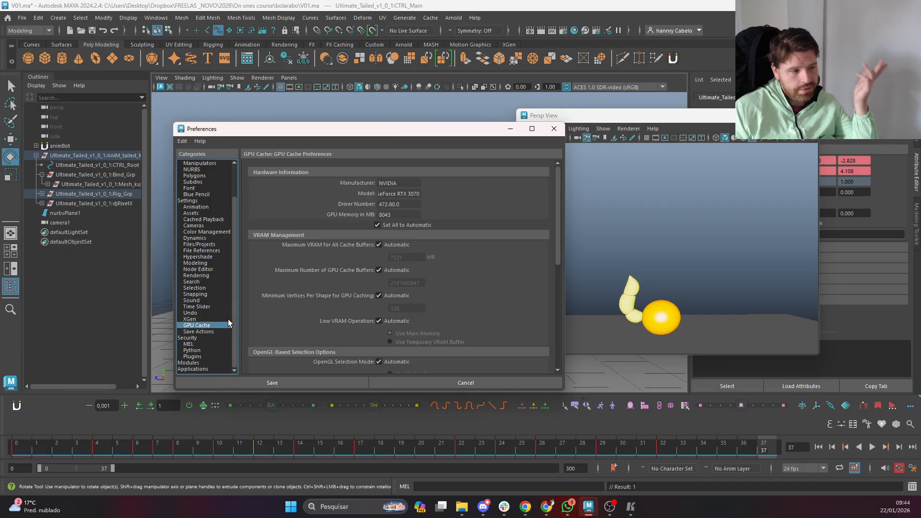
click(209, 319)
click(202, 312)
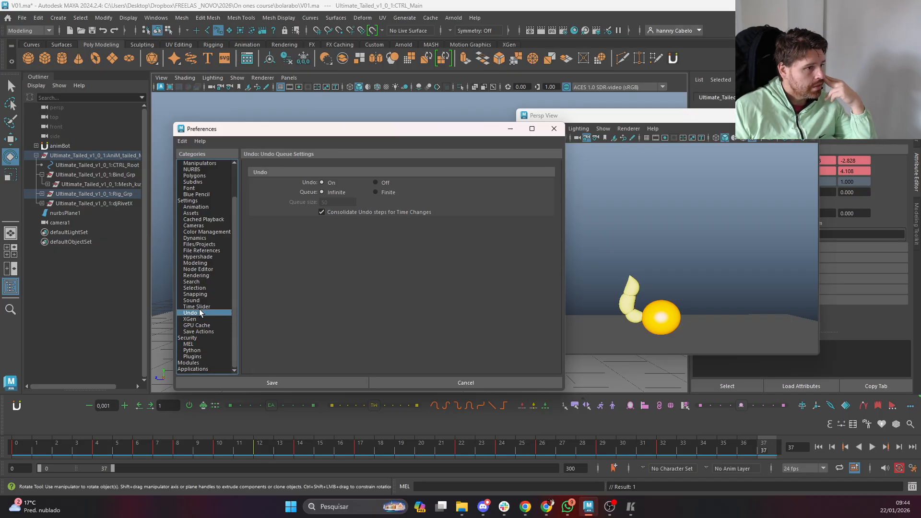
click(208, 301)
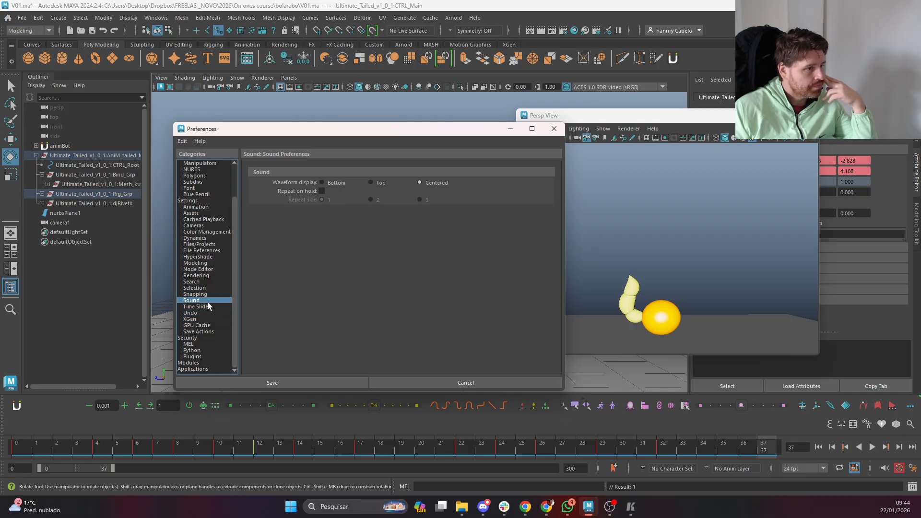
click(206, 294)
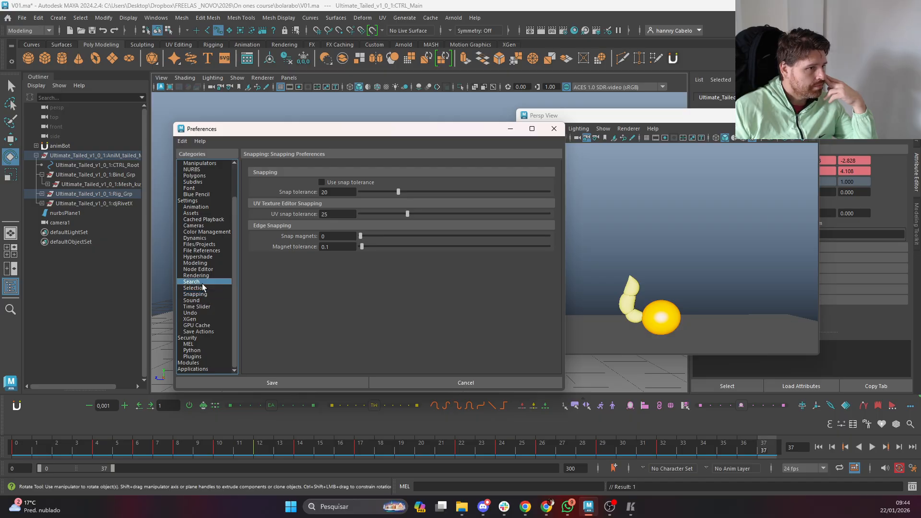
click(202, 283)
click(199, 276)
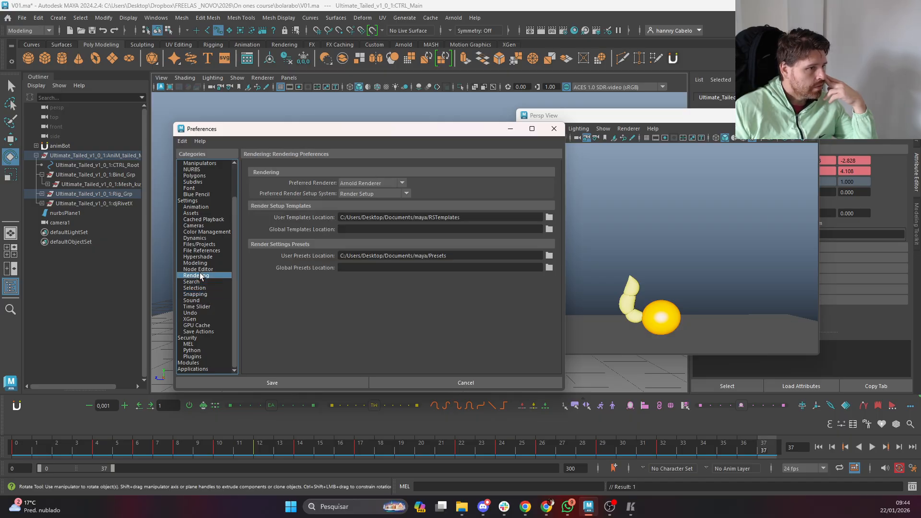
click(205, 269)
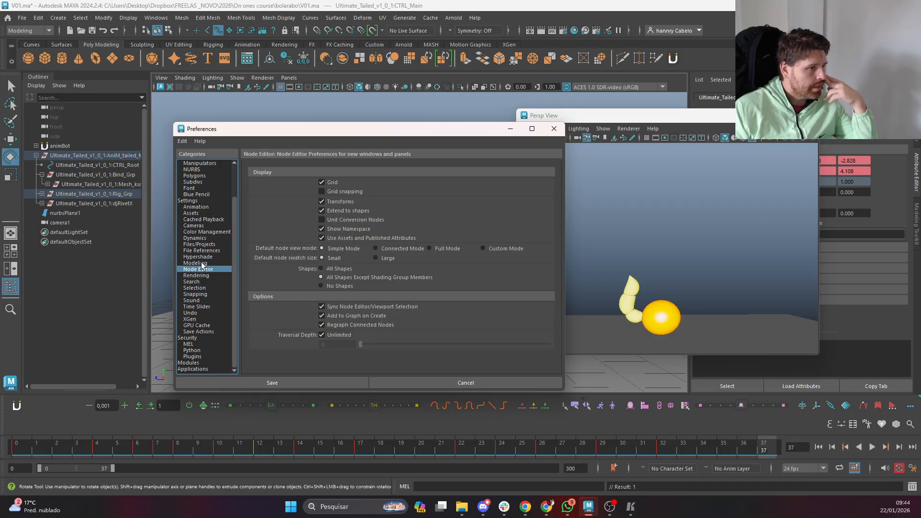
click(202, 263)
click(211, 257)
click(211, 257)
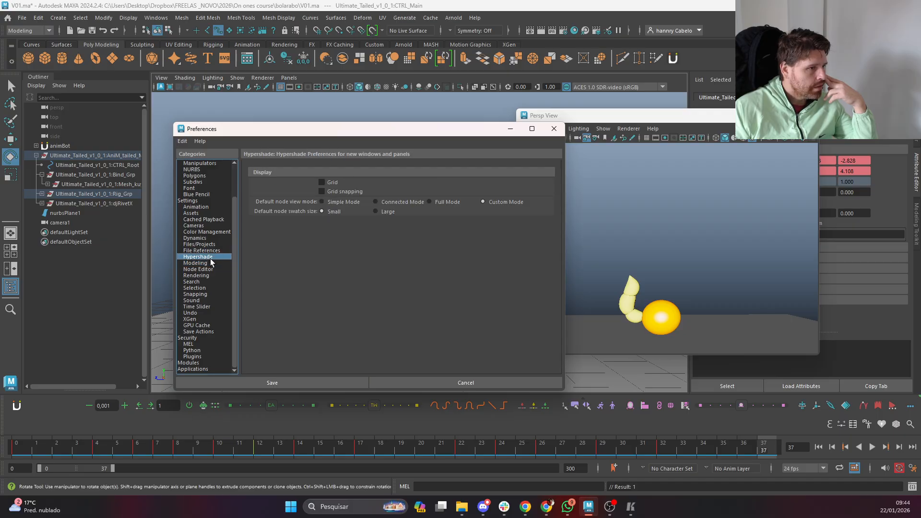
click(210, 250)
click(208, 244)
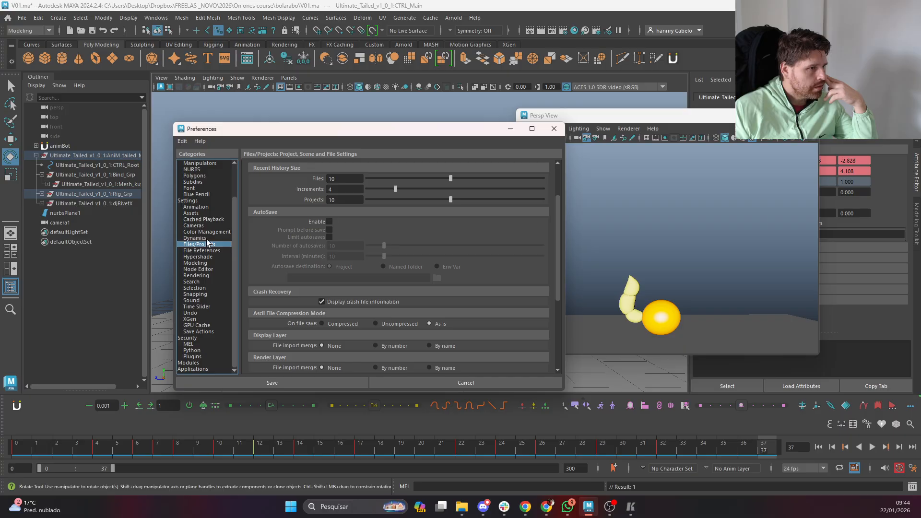
click(201, 237)
click(207, 231)
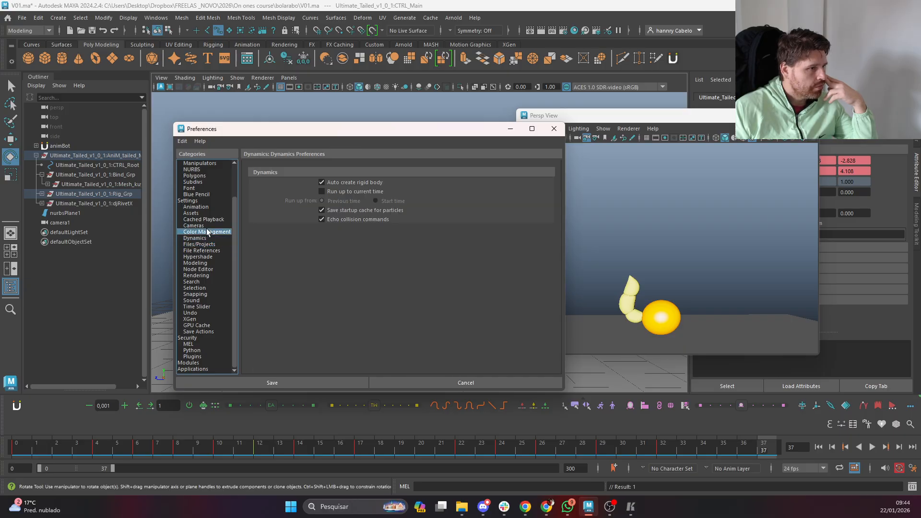
click(198, 226)
click(201, 219)
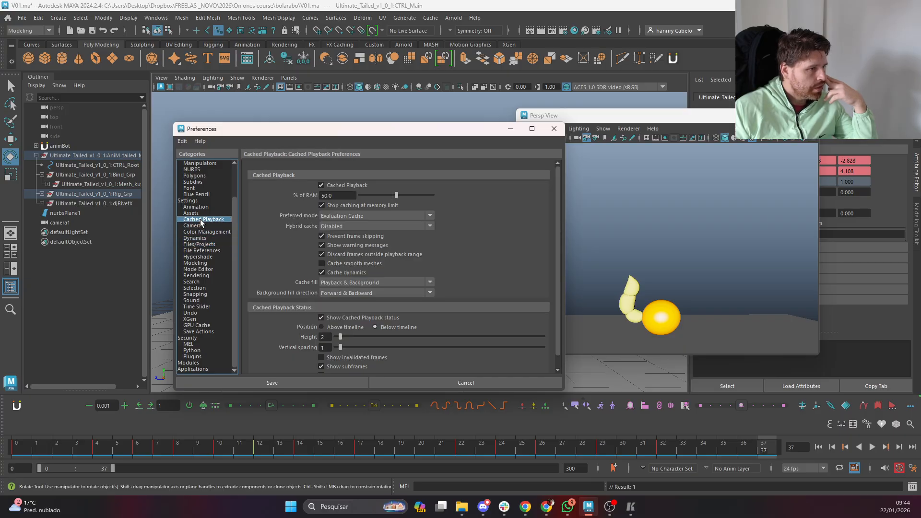
click(192, 213)
click(205, 207)
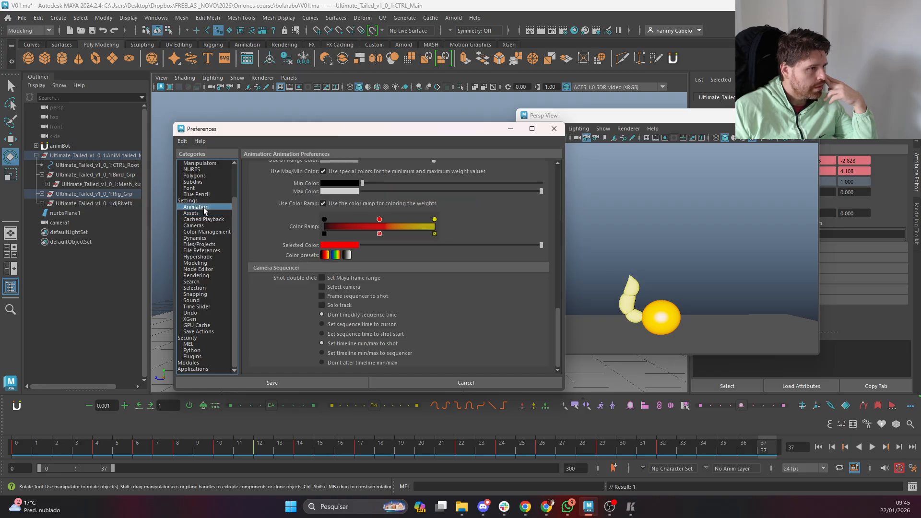
click(189, 201)
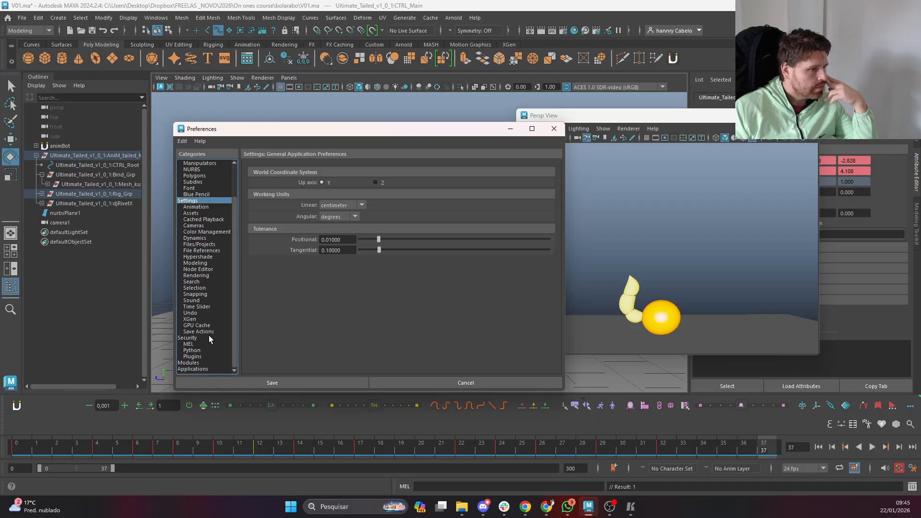
click(198, 189)
click(192, 207)
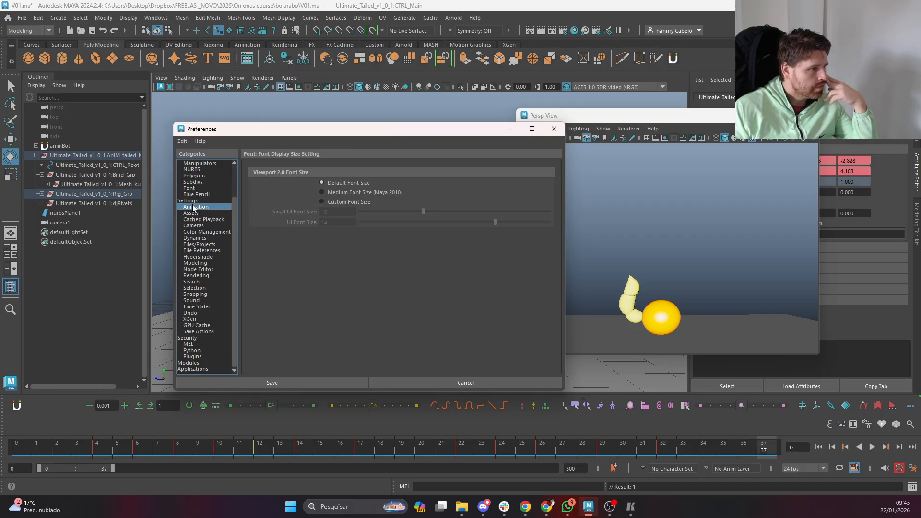
click(189, 200)
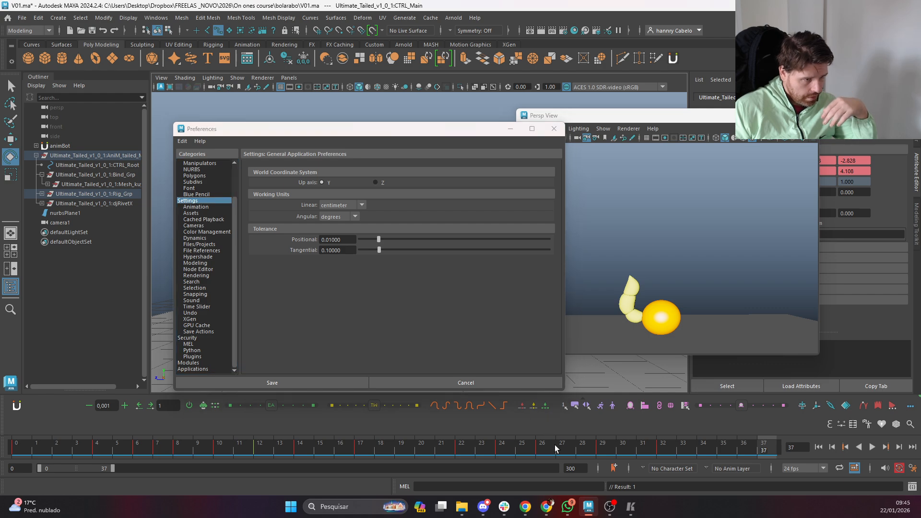
Enable Auto snap keys for the timeline and review its other key and playback options
right_click(568, 445)
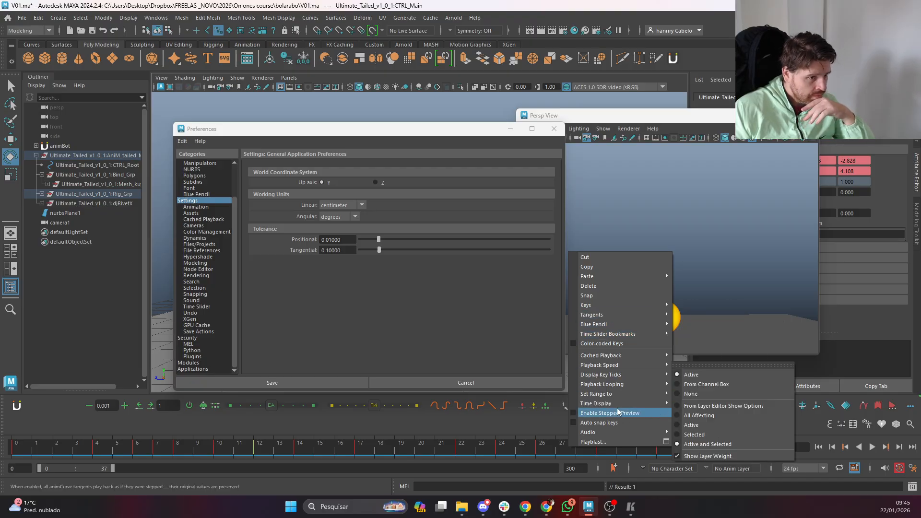
mouse_move(624, 384)
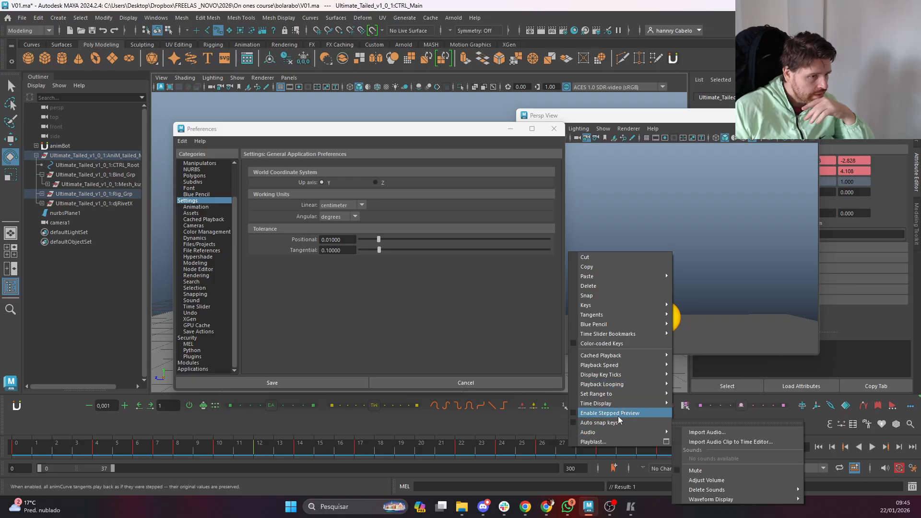
click(584, 426)
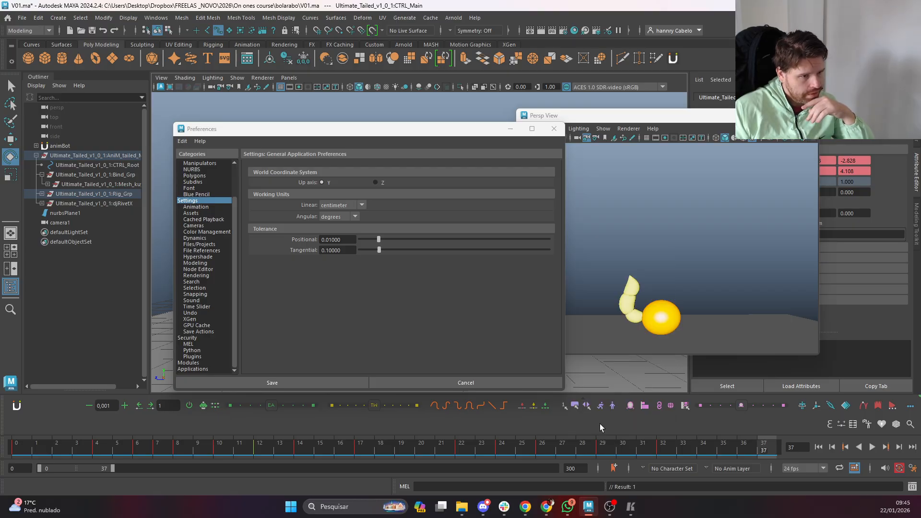
right_click(619, 442)
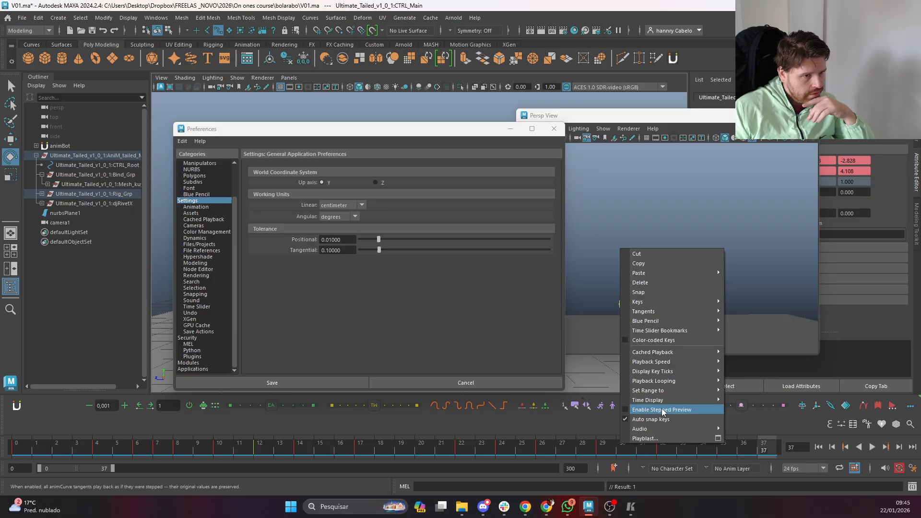
mouse_move(664, 313)
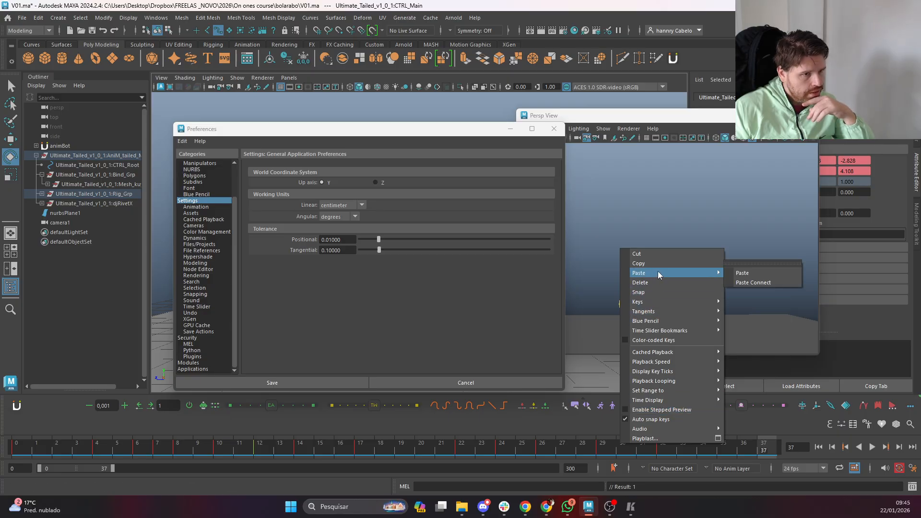
mouse_move(667, 332)
Review the bouncing ball's motion around frames 12 and 13, ending on frame 14
mouse_move(267, 447)
mouse_down()
mouse_move(309, 453)
mouse_move(264, 452)
mouse_up()
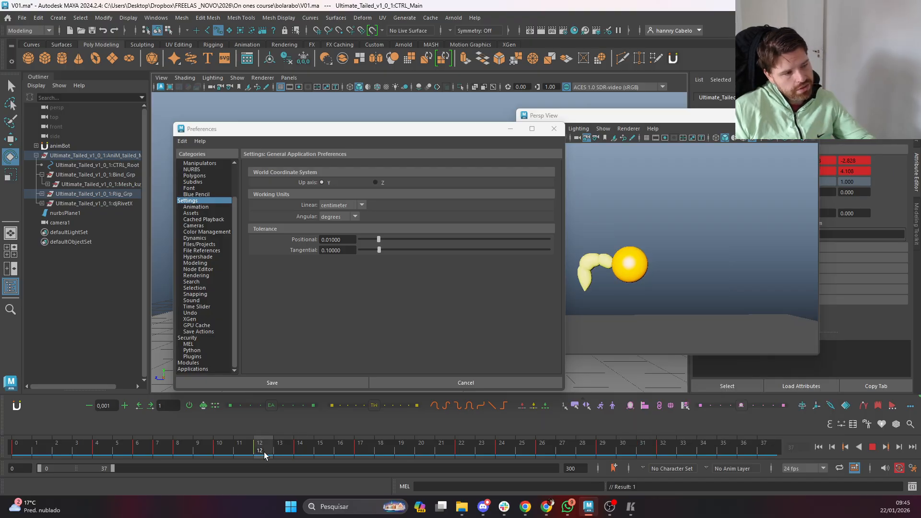
click(280, 449)
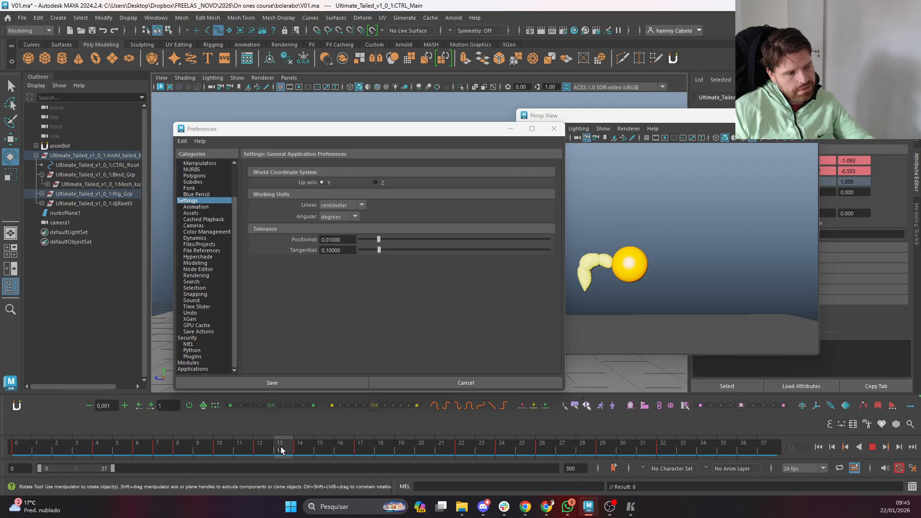
click(304, 446)
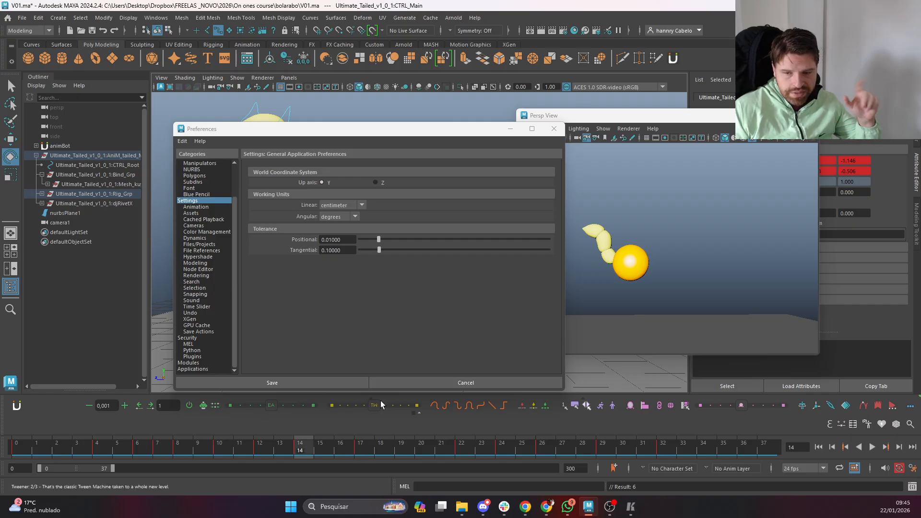
mouse_move(384, 403)
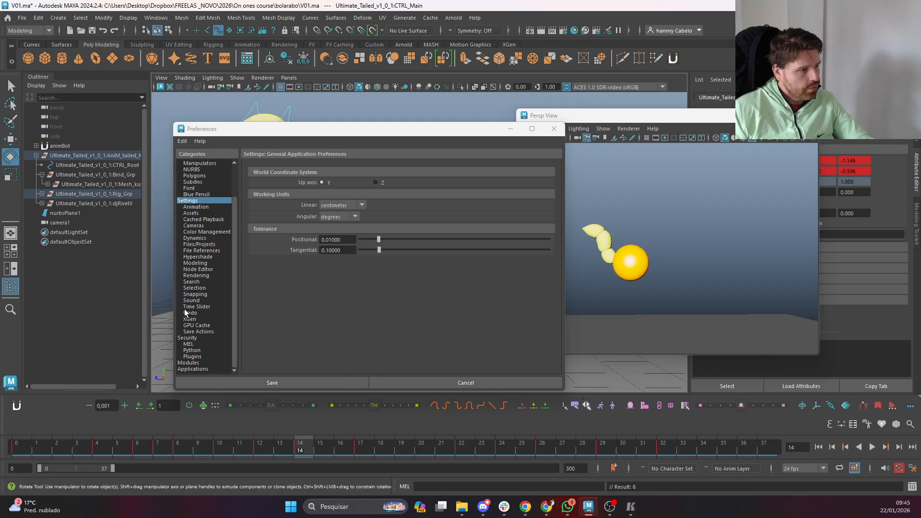
Set the Time Slider playback speed to Play every frame and move the Preferences window clear of the ball
click(198, 312)
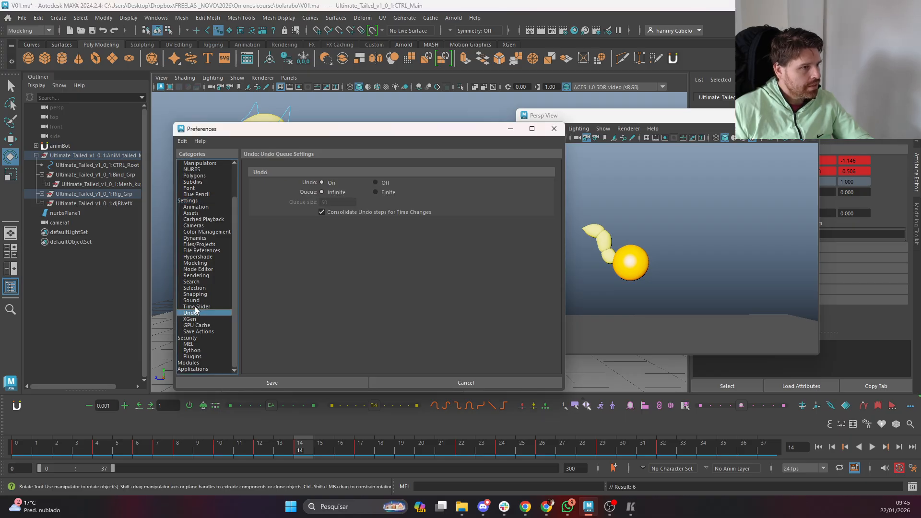
click(195, 307)
scroll(414, 255, down, 2)
click(343, 307)
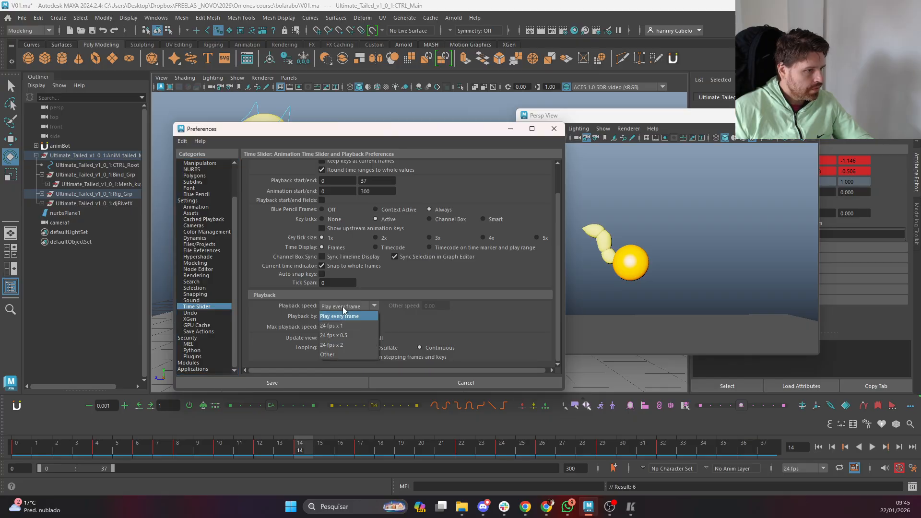
click(343, 317)
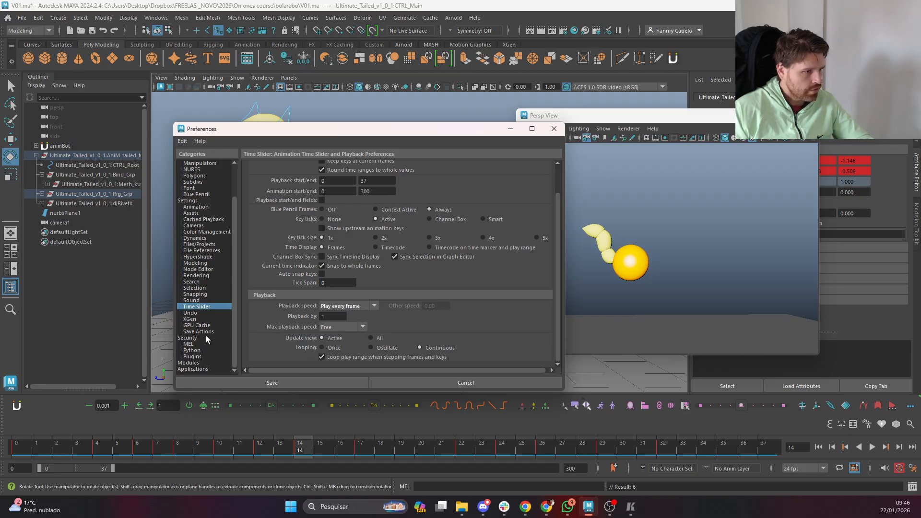
drag(404, 132, 641, 123)
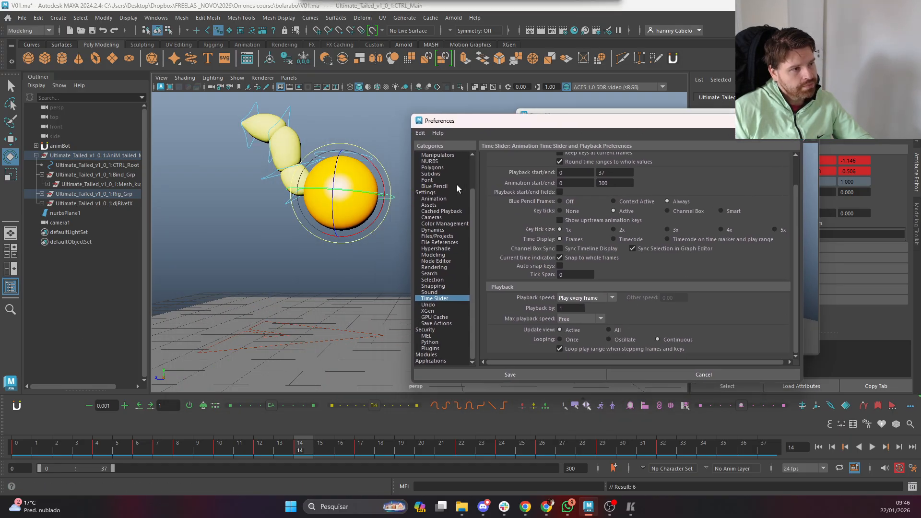
Set the Time Slider playback Update view to All and play the animation to check it in both views
click(608, 330)
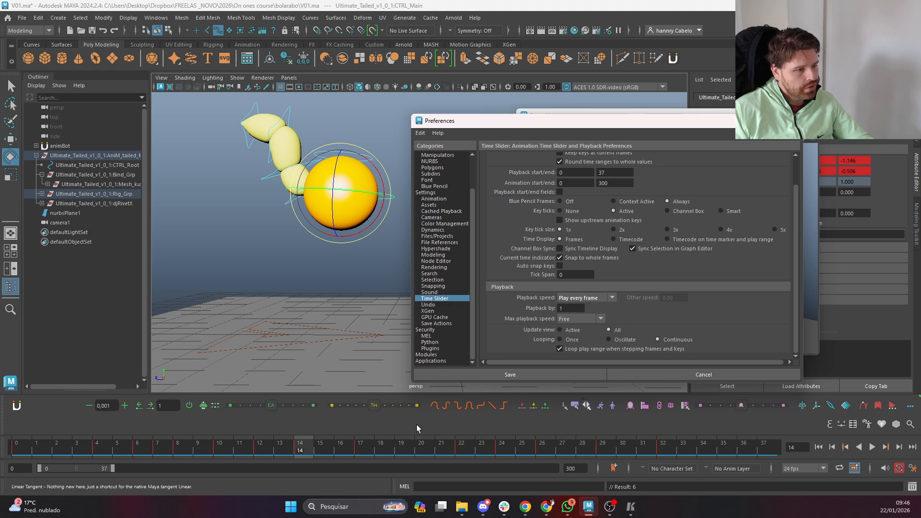
drag(664, 127, 326, 124)
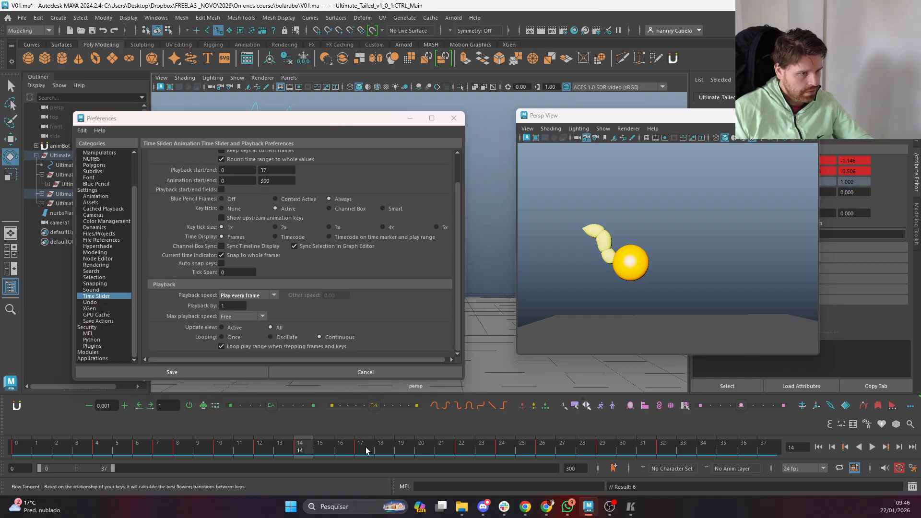
key(alt+v)
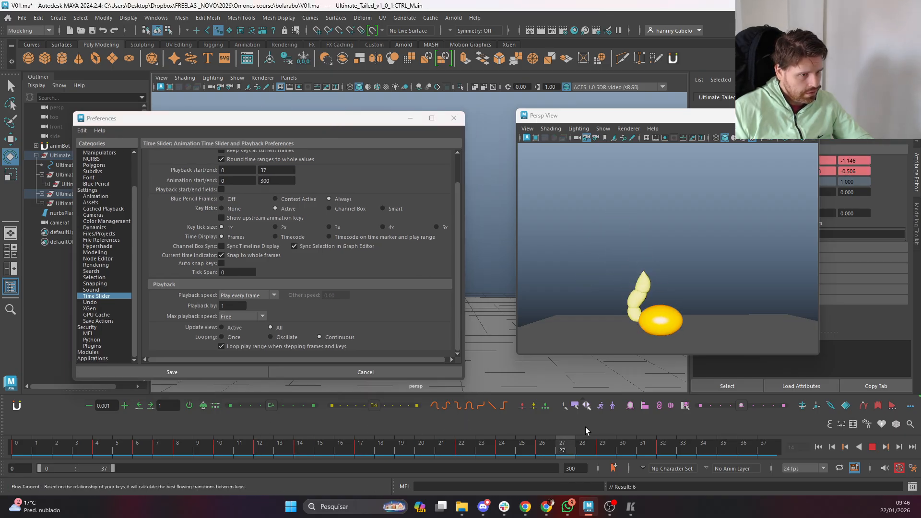
key(alt+v)
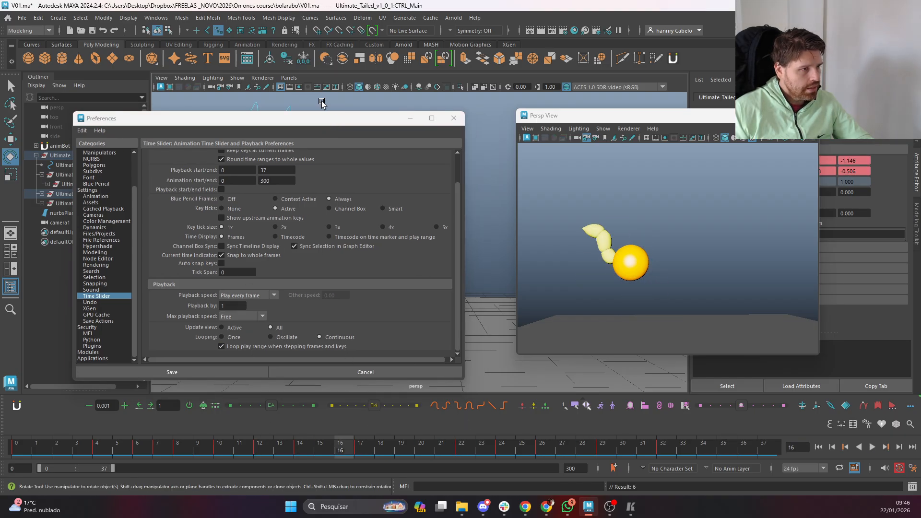
Move the Preferences window off the ball, then save and close it
drag(316, 121, 420, 102)
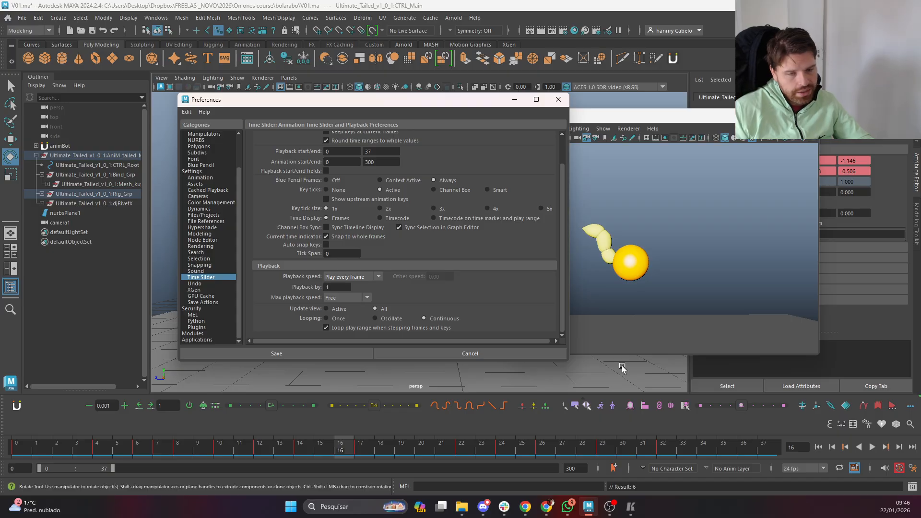
drag(438, 104, 414, 142)
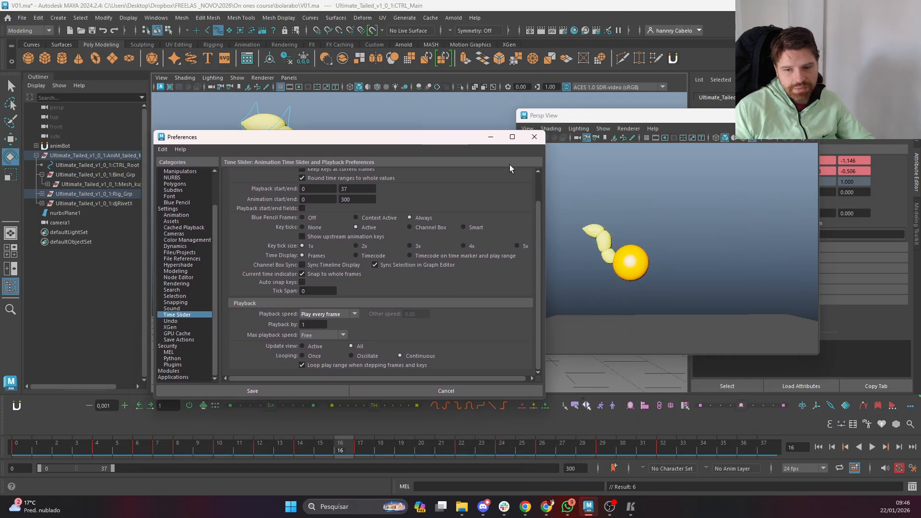
click(534, 138)
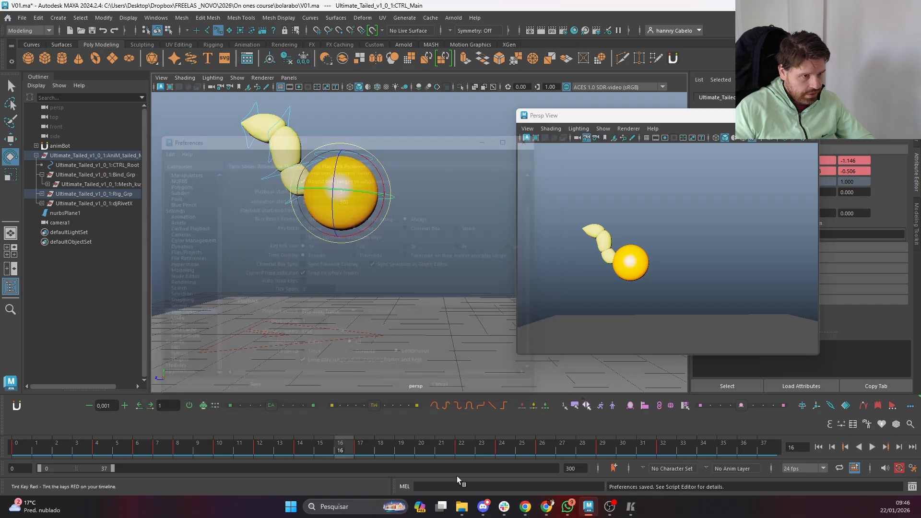
Set stepped tangents on the selected rig controls' keys across the timeline from frame 0 to 37
drag(307, 451, 424, 452)
shift+drag(21, 452, 768, 456)
right_click(501, 455)
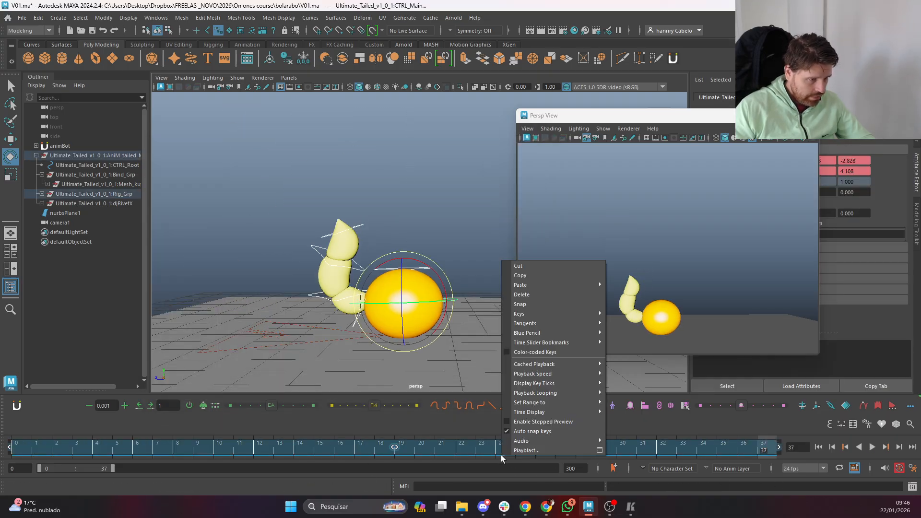
mouse_move(551, 323)
click(638, 353)
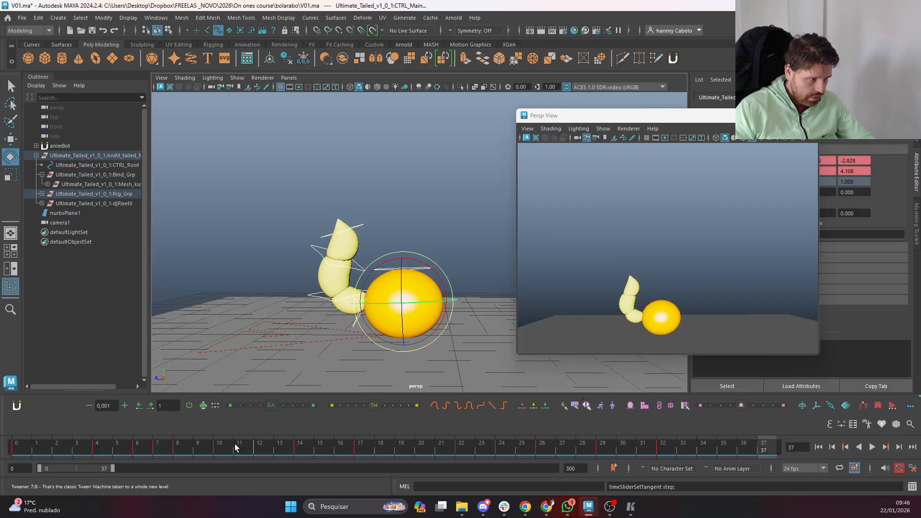
Play the stepped animation and examine the ball's landing poses around frames 22 to 26
key(alt+v)
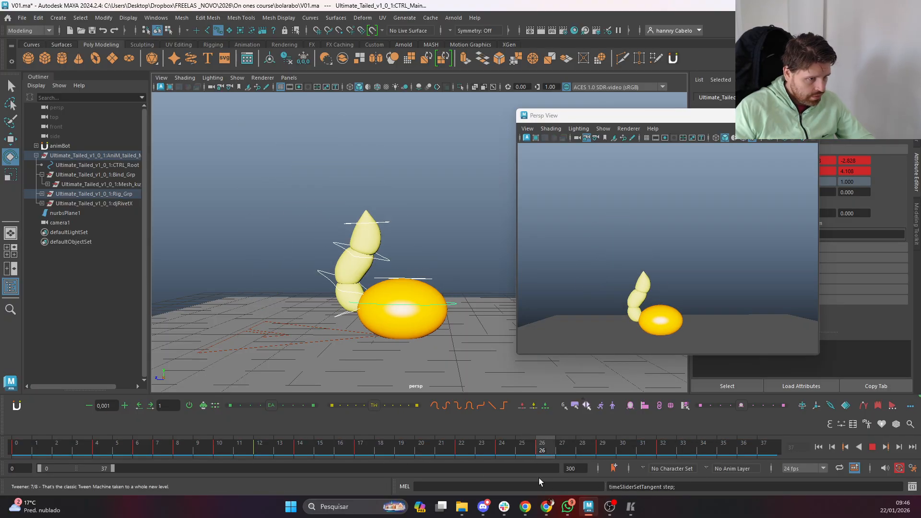
key(alt+v)
key(alt+period)
key(alt+period)
key(alt+period)
key(alt+period)
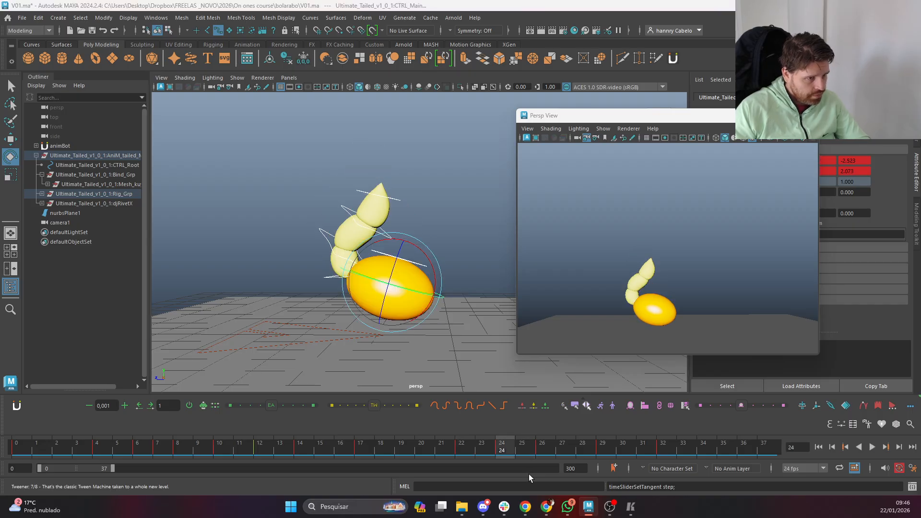
key(comma)
key(comma)
key(period)
key(comma)
key(period)
key(period)
key(period)
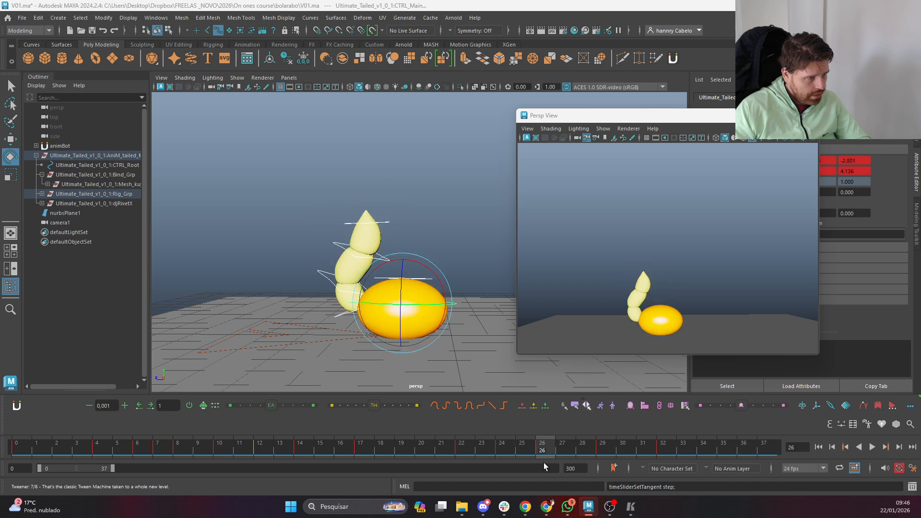
key(comma)
Retime the landing keys that follow frame 22 by shifting them earlier on the timeline, and return to frame 22
shift+click(606, 449)
mouse_move(606, 451)
shift+mouse_down()
mouse_move(634, 458)
mouse_move(611, 451)
shift+mouse_up()
click(466, 448)
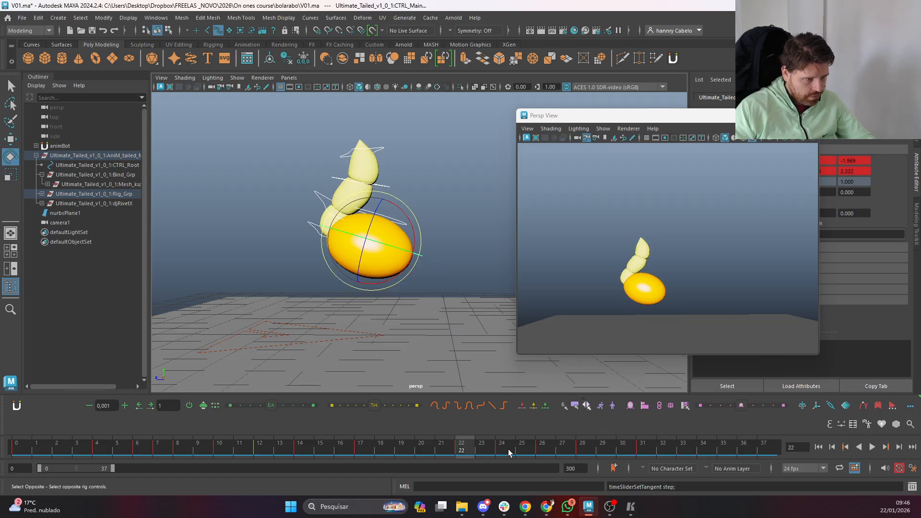
shift+drag(512, 450, 689, 454)
drag(602, 450, 588, 450)
click(423, 450)
shift+drag(523, 450, 645, 458)
drag(586, 451, 571, 454)
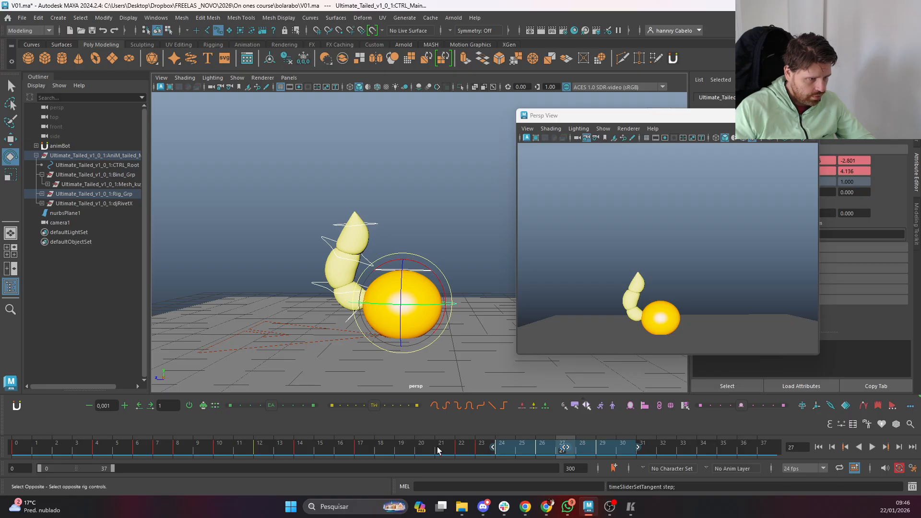
drag(436, 449, 467, 450)
At frame 22, remove the ball's squash with CTRL_Top and adjust the first tail control, CTRL_kuyruk_01
click(415, 250)
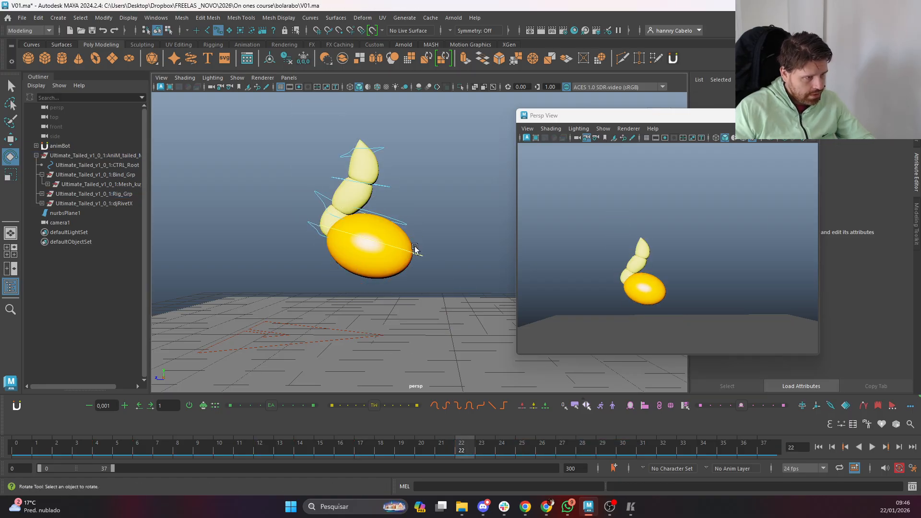
click(394, 224)
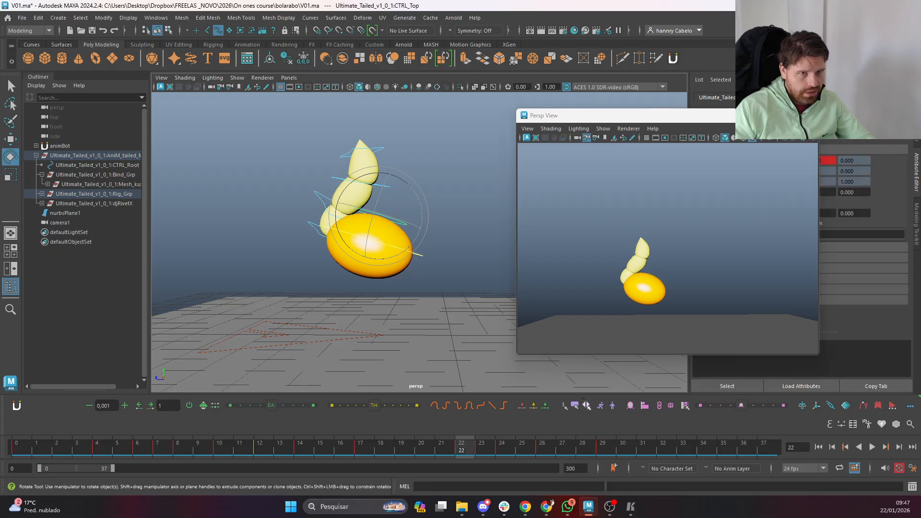
key(ctrl+a)
key(alt+r)
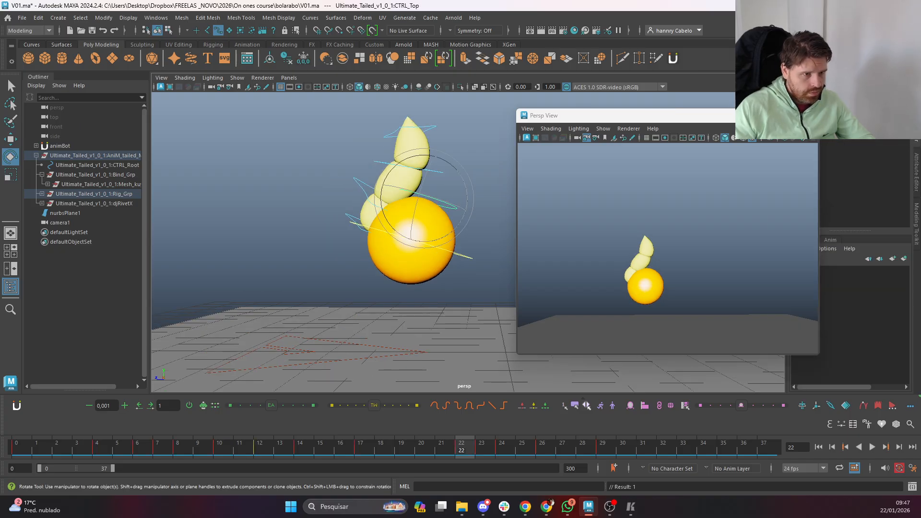
alt+drag(425, 215, 404, 195)
click(355, 218)
key(comma)
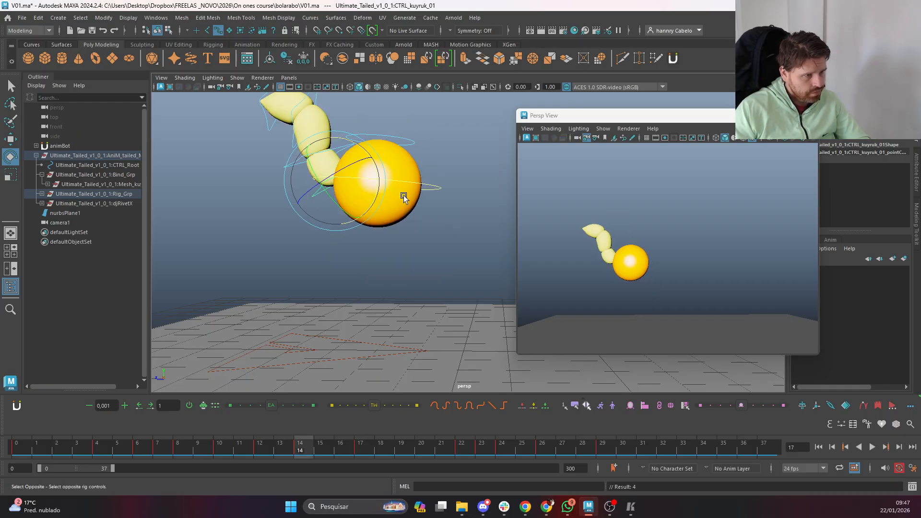
Raise CTRL_Top at frame 17 until the squashed ball is round
click(401, 146)
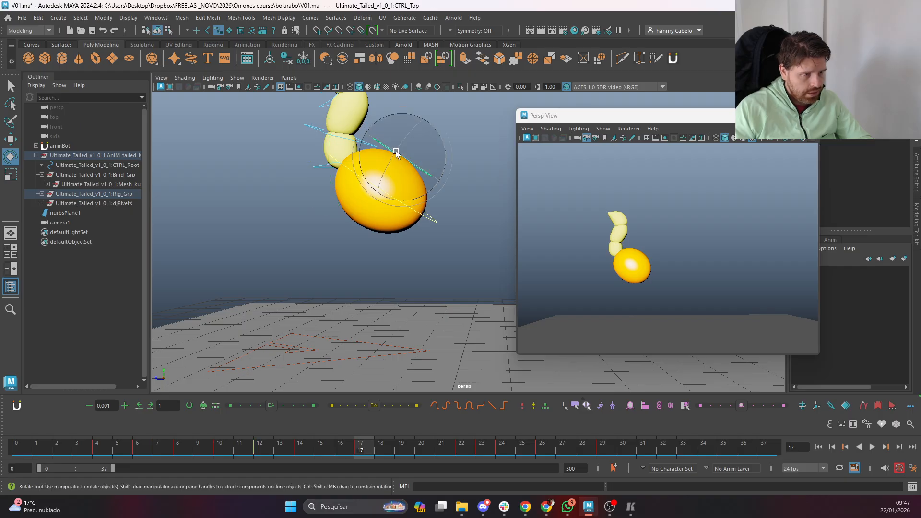
key(w)
key(w)
drag(390, 135, 413, 129)
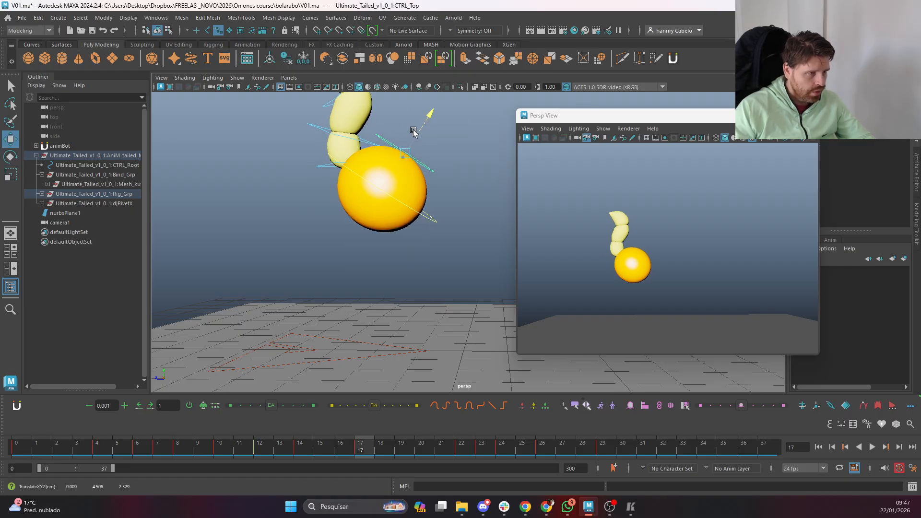
Rotate CTRL_Main slightly at frame 17 and compare the pose with the neighbouring keys
click(406, 204)
key(e)
drag(428, 190, 422, 178)
key(comma)
key(period)
key(period)
key(period)
key(period)
key(comma)
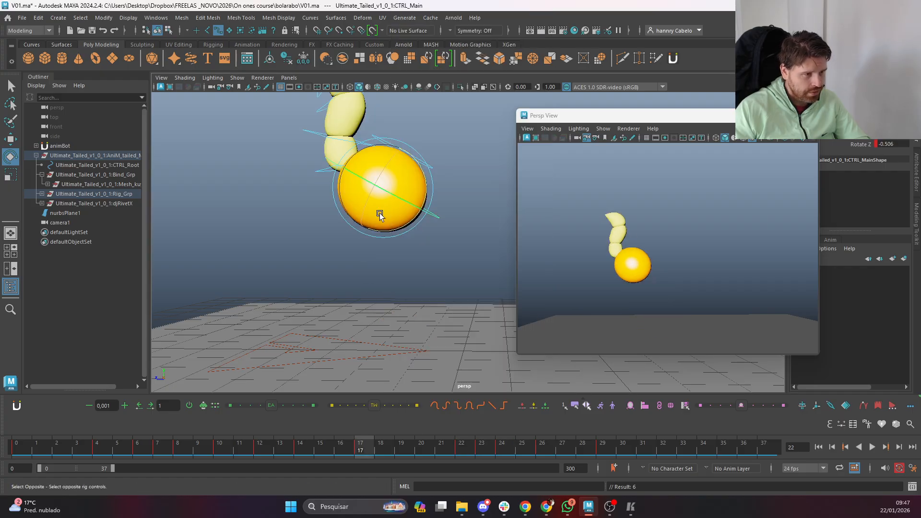
At frame 22, stretch the ball slightly upward with CTRL_Top and rotate CTRL_Main to level the ball
click(448, 188)
click(438, 200)
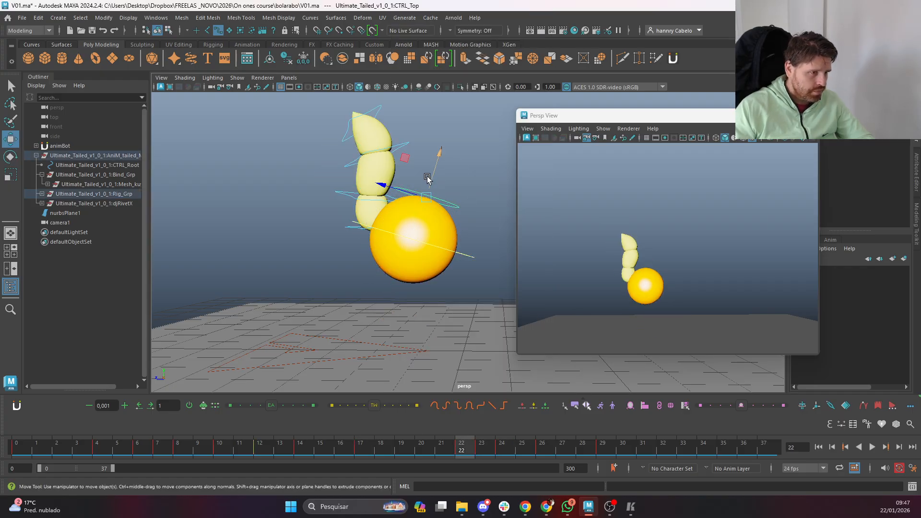
key(w)
click(453, 255)
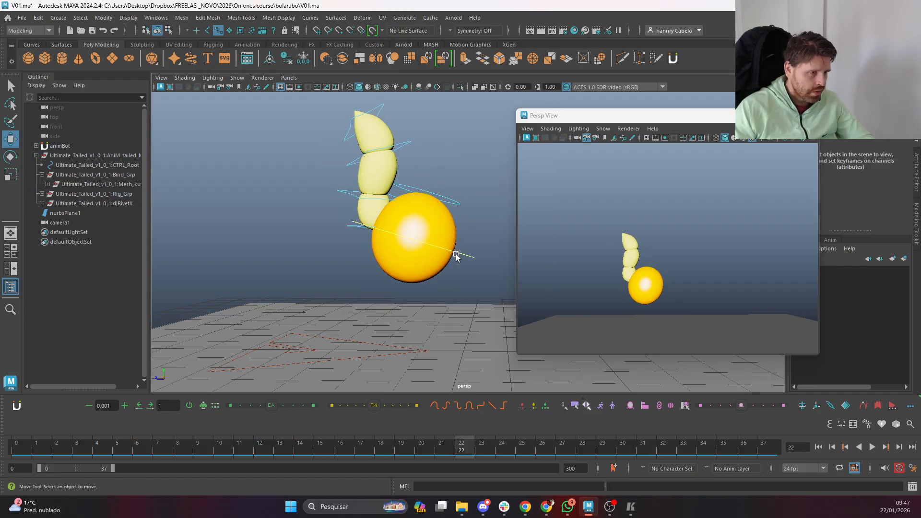
key(e)
click(465, 250)
drag(469, 245, 446, 214)
Rotate the first tail control, CTRL_kuyruk_01, at frame 22 to bring the tail upright, and compare the neighbouring poses
click(329, 266)
click(352, 251)
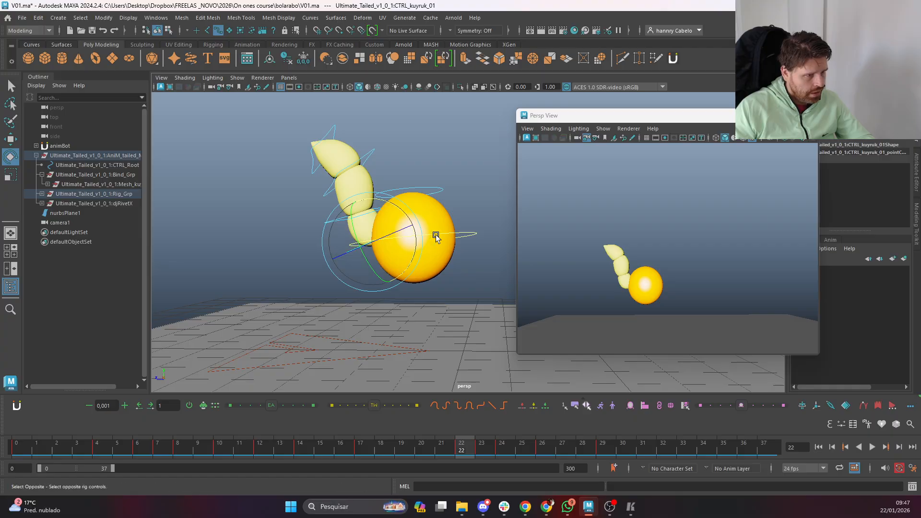
drag(417, 247, 422, 230)
key(comma)
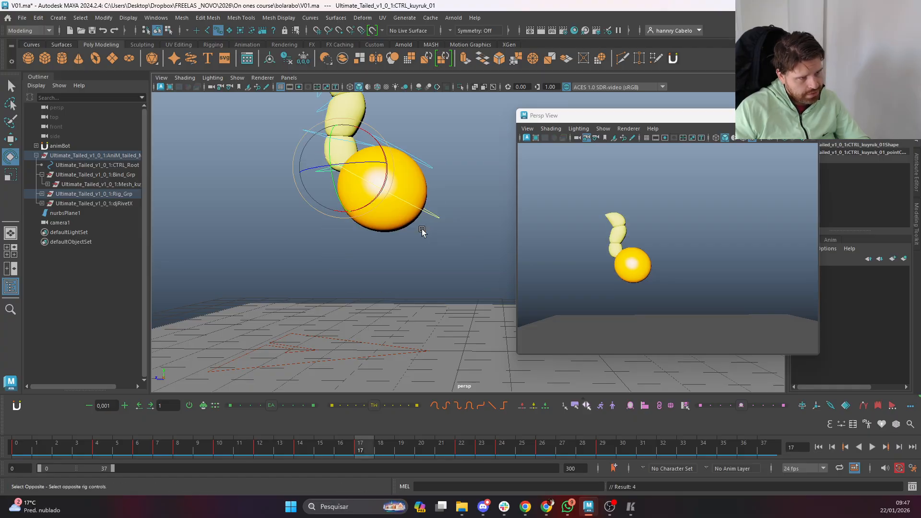
key(period)
key(period)
key(period)
key(period)
key(comma)
key(comma)
key(comma)
key(period)
Raise CTRL_Top at frame 23 to remove the ball's squash
click(458, 264)
key(w)
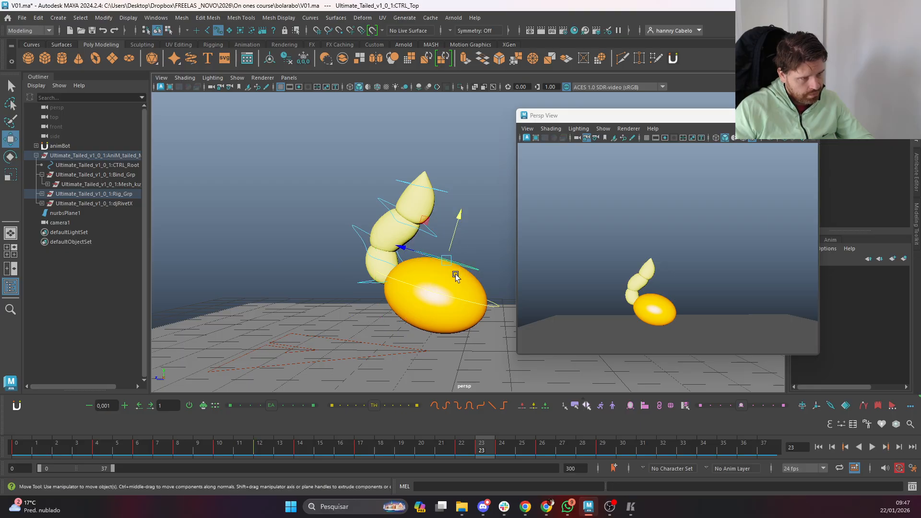
drag(450, 244, 457, 233)
Level the ball at frame 23 by rotating CTRL_Main and move it slightly back along its path
click(493, 298)
key(e)
drag(481, 280, 440, 250)
key(w)
key(comma)
key(period)
drag(393, 282, 384, 281)
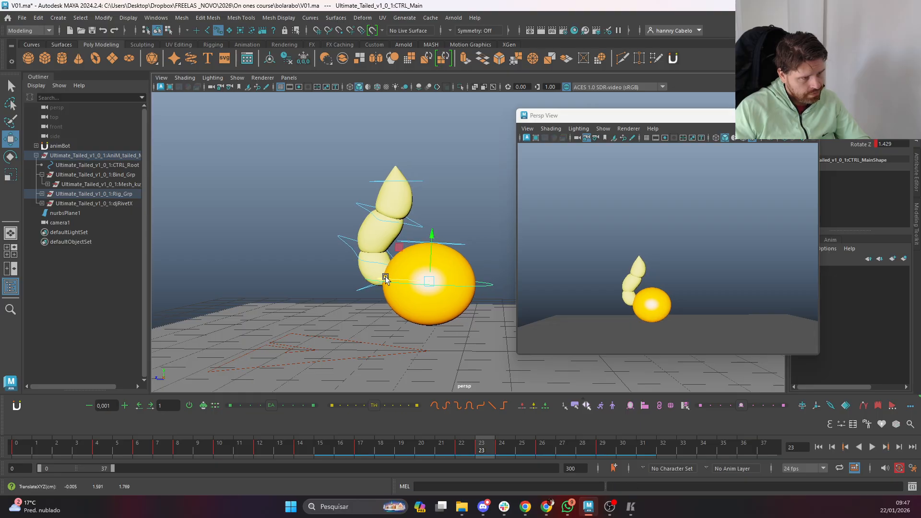
Fine-tune CTRL_Main's position on the keys around frame 23, comparing neighbouring poses to smooth the ball's landing path
key(period)
key(period)
key(comma)
key(comma)
key(period)
key(period)
key(period)
key(comma)
key(comma)
key(period)
drag(447, 274, 448, 272)
drag(410, 308, 413, 309)
drag(452, 277, 453, 272)
key(period)
drag(416, 312, 422, 314)
Go back and forth through the keyed poses between frames 17 and 29 to examine the ball and tail motion
key(comma)
key(comma)
key(comma)
key(comma)
key(comma)
key(comma)
key(comma)
key(comma)
key(comma)
key(comma)
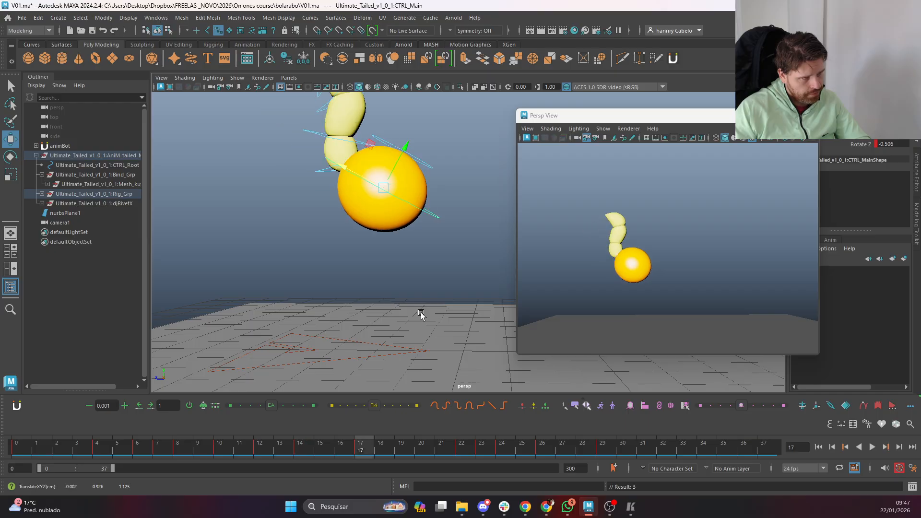
key(period)
key(period)
key(period)
key(period)
key(period)
key(period)
key(period)
key(period)
key(period)
key(period)
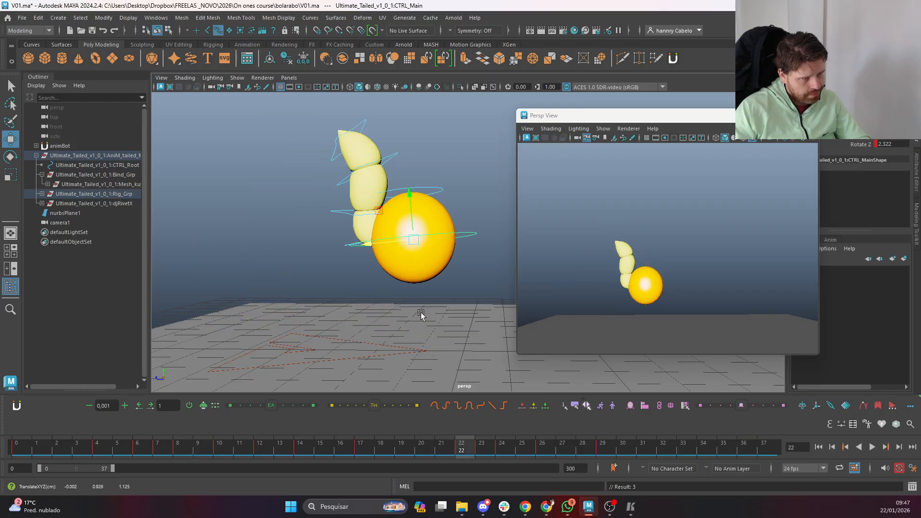
key(comma)
key(period)
key(comma)
key(e)
key(period)
key(period)
key(period)
key(period)
key(period)
key(period)
key(comma)
key(comma)
key(comma)
key(comma)
key(comma)
key(comma)
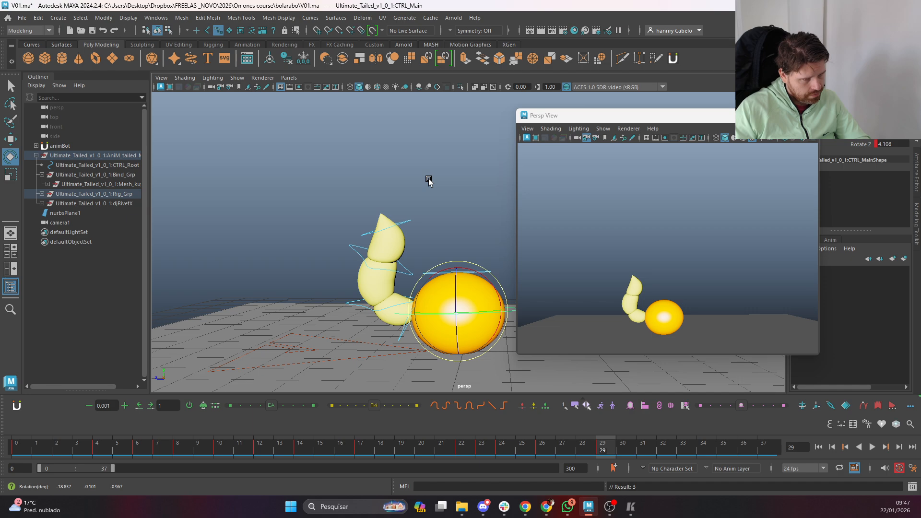
key(period)
Clear the selection, open the Playblast options and set the movie file to V01 on the Desktop
click(759, 340)
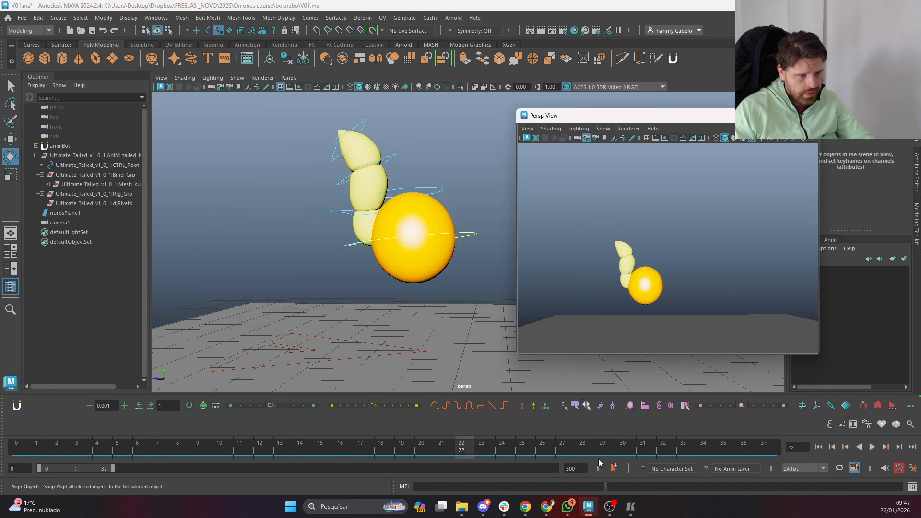
right_click(665, 452)
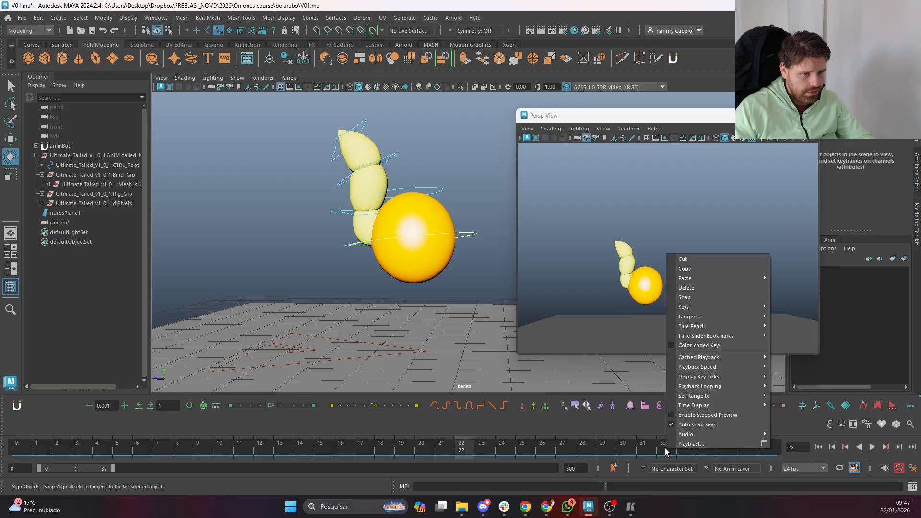
click(764, 444)
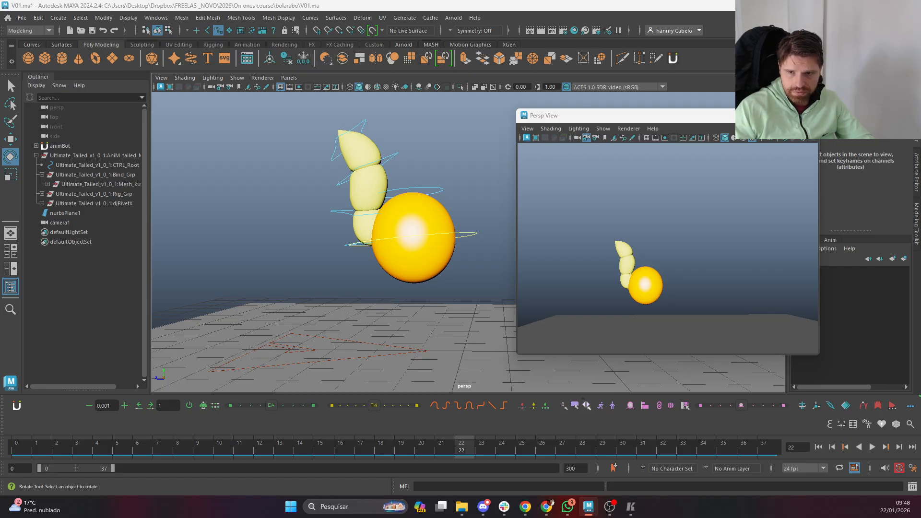
click(242, 382)
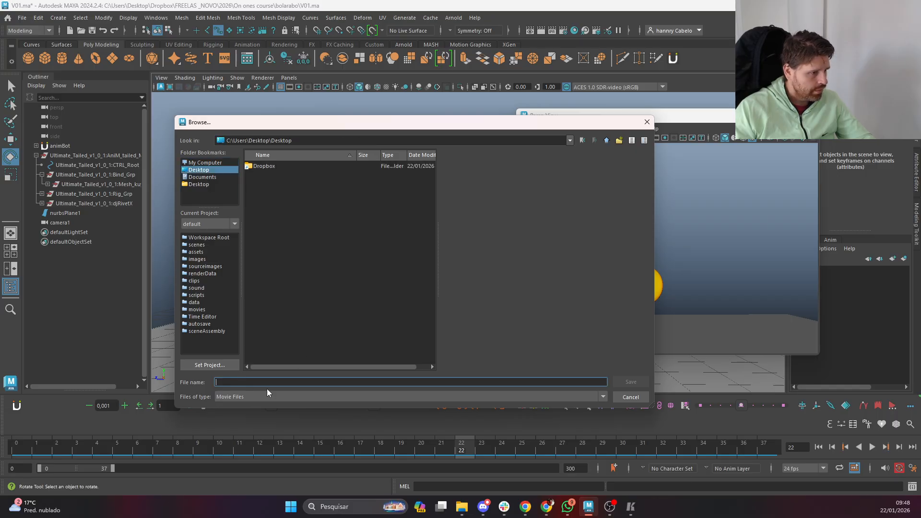
key(Return)
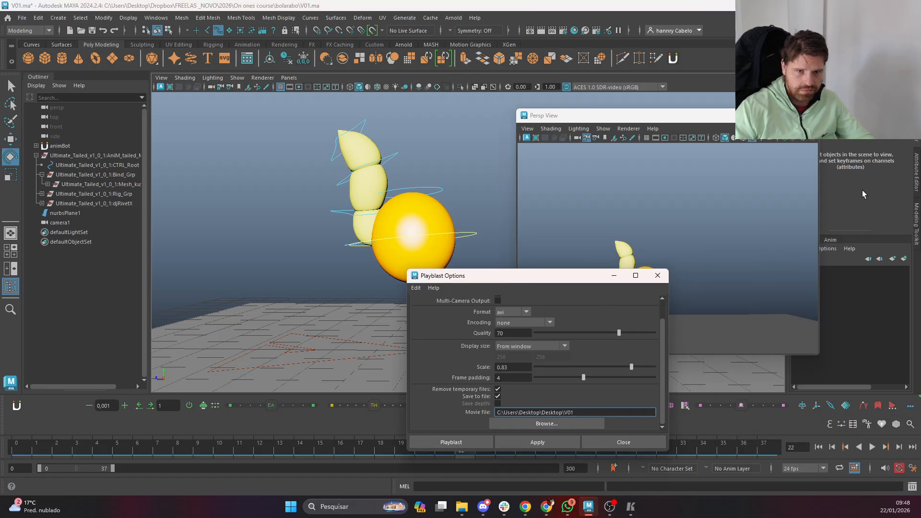
Export the V01 playblast, watch V01.avi in the player and close the player
click(451, 442)
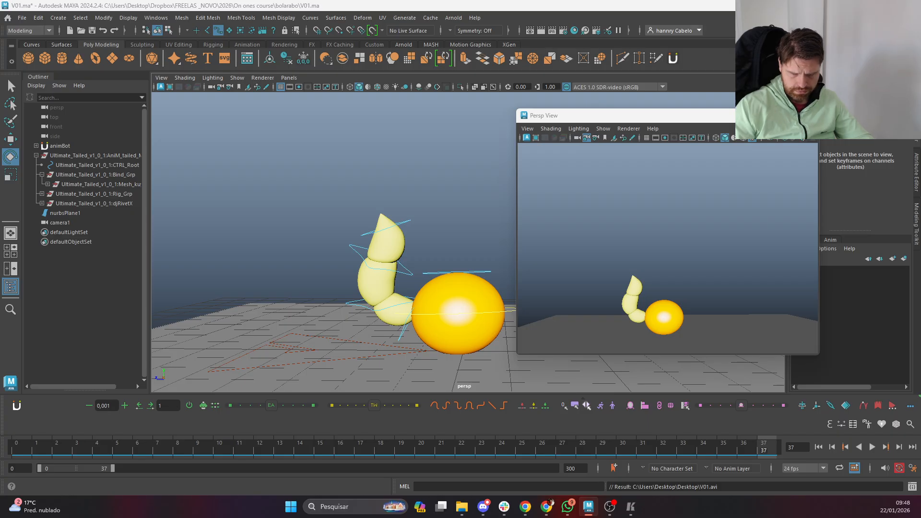
click(629, 511)
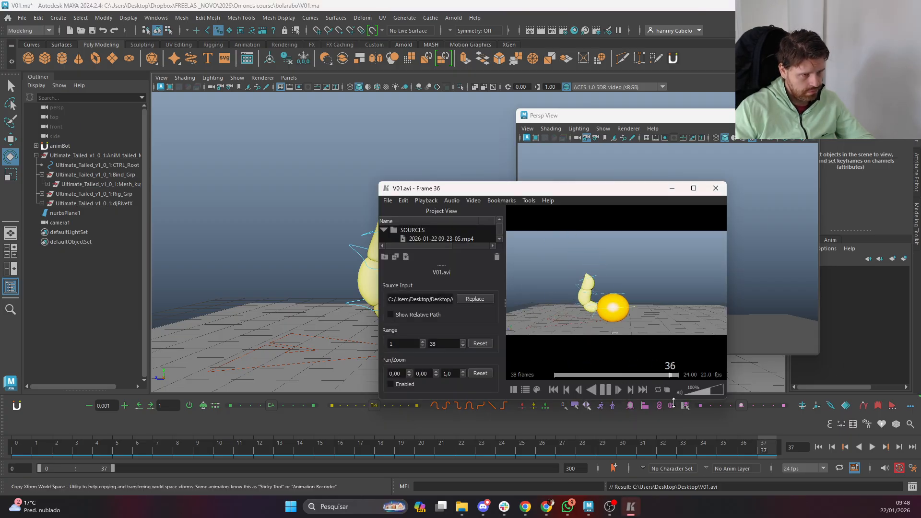
click(722, 190)
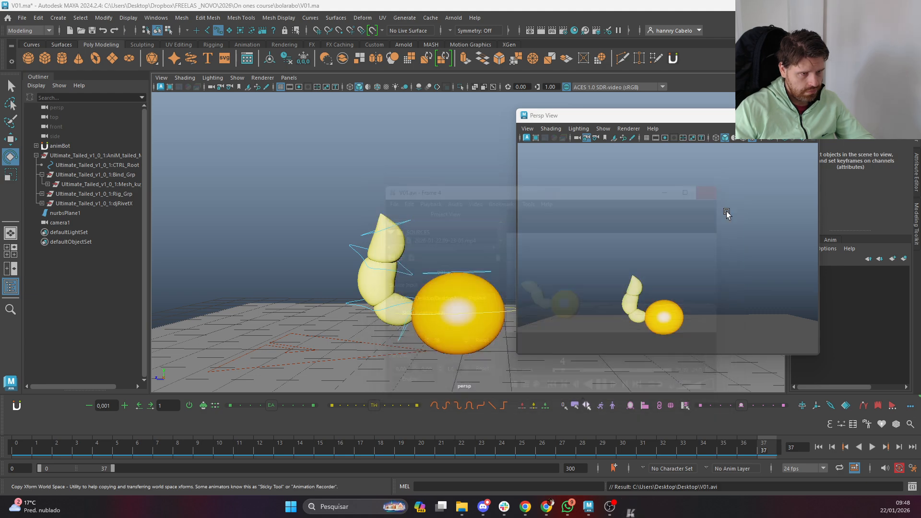
Reopen the Playblast options, set the movie file to V02 on the Desktop and playblast the Persp View window
right_click(582, 451)
right_click(661, 449)
click(660, 451)
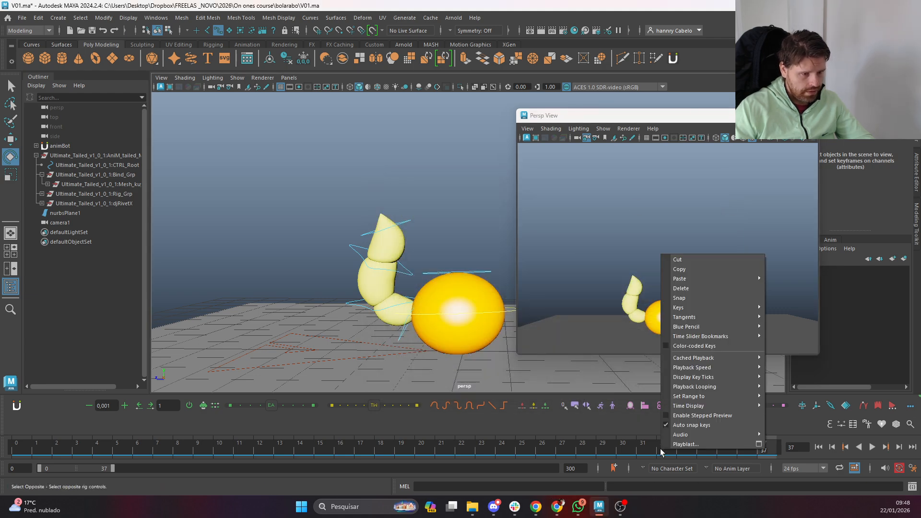
right_click(697, 450)
click(798, 449)
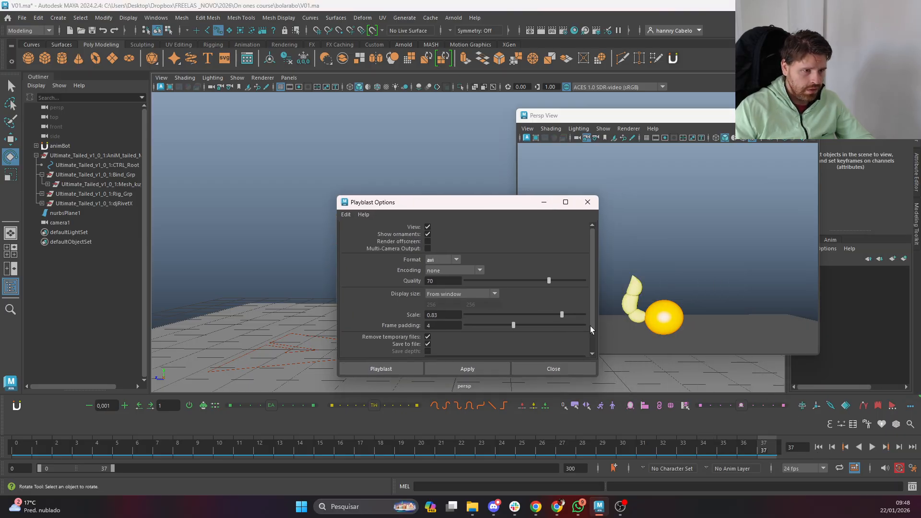
scroll(590, 326, down, 1)
text(2)
click(362, 371)
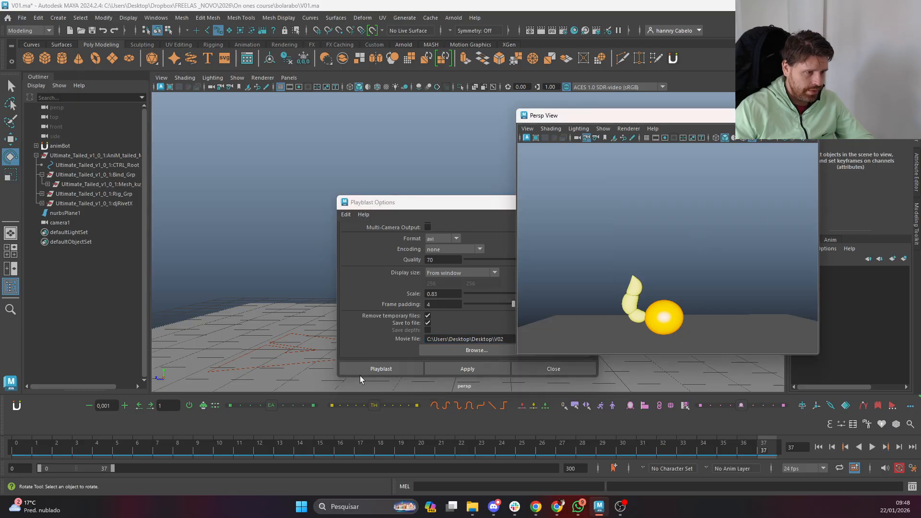
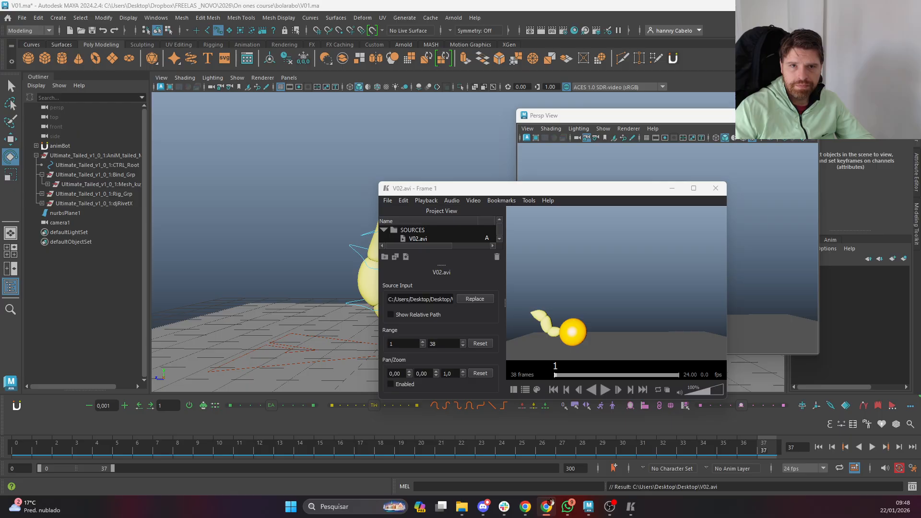
Play V02.avi in the maximized player to review the animation, and close the player
click(701, 189)
key(space)
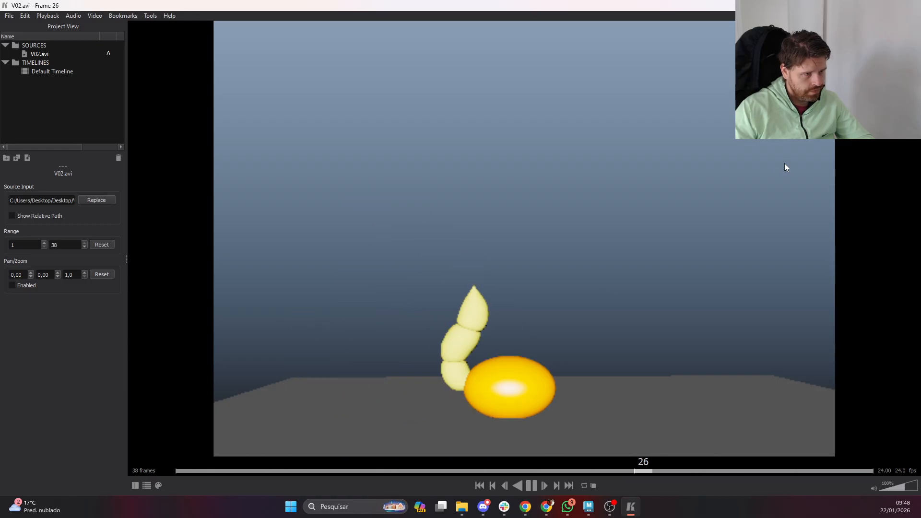
click(910, 6)
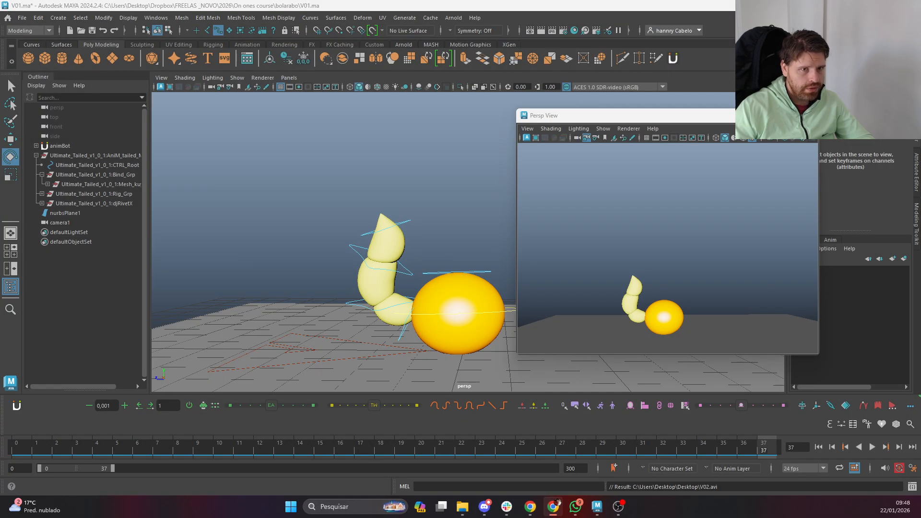
Set the render image size preset to HD_1080 in the Render Settings
click(564, 32)
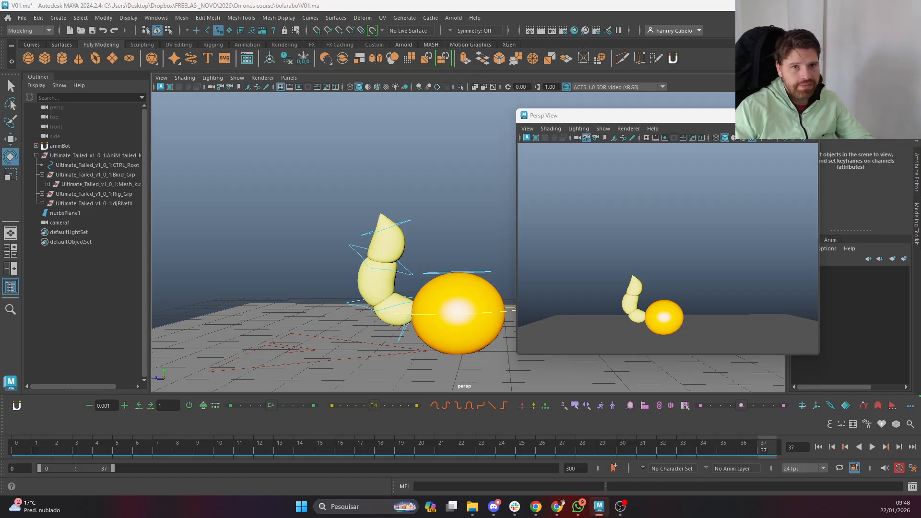
scroll(422, 260, down, 8)
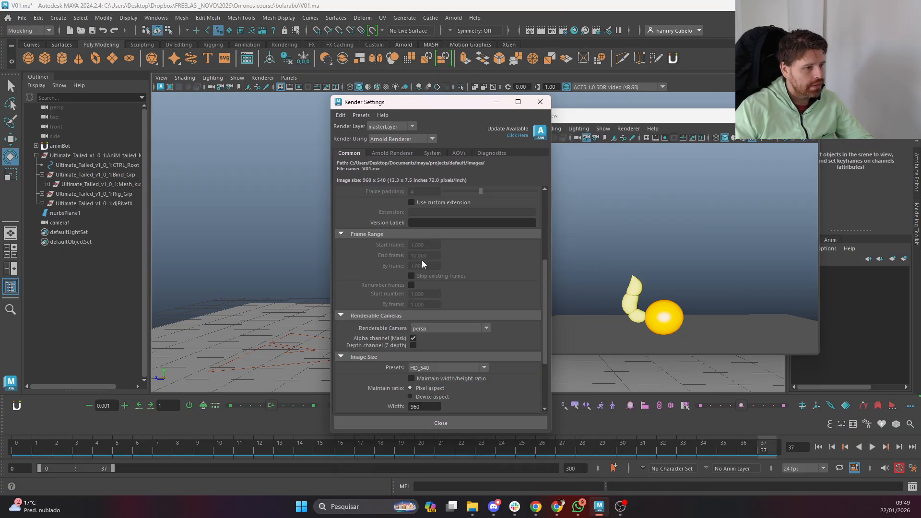
click(459, 280)
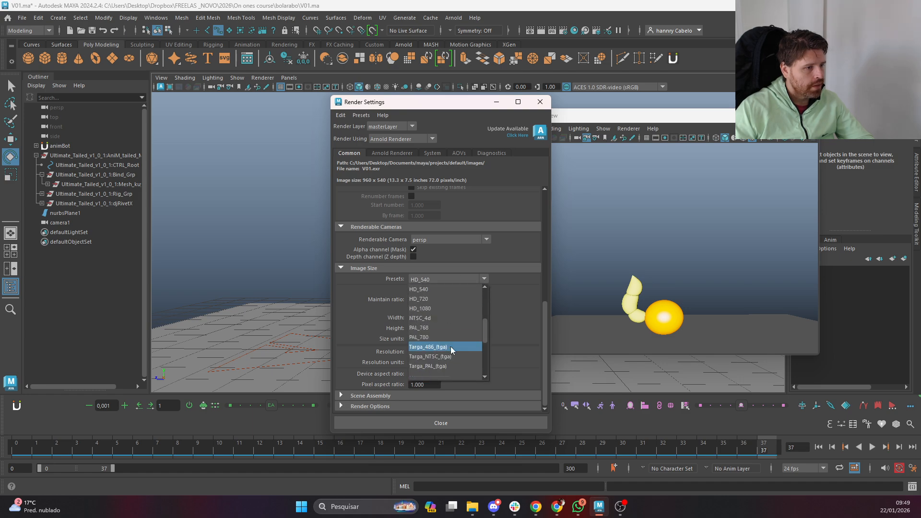
click(427, 310)
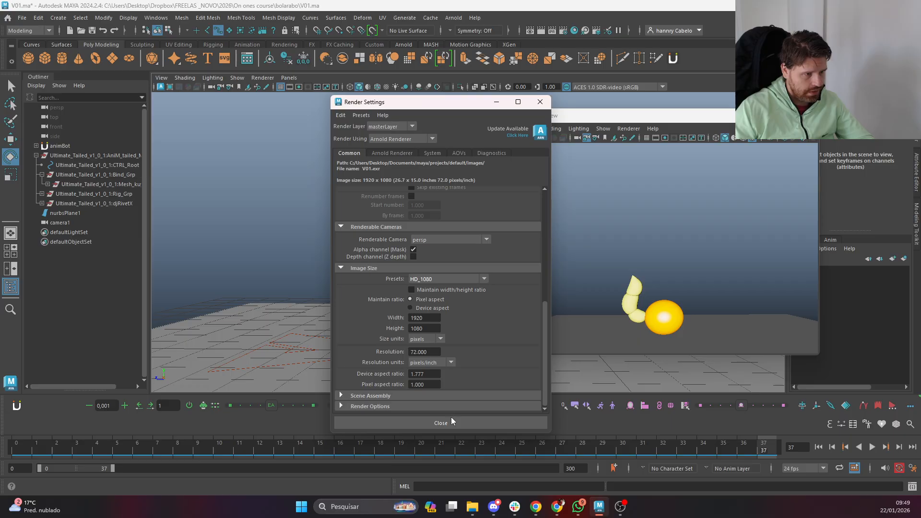
click(441, 423)
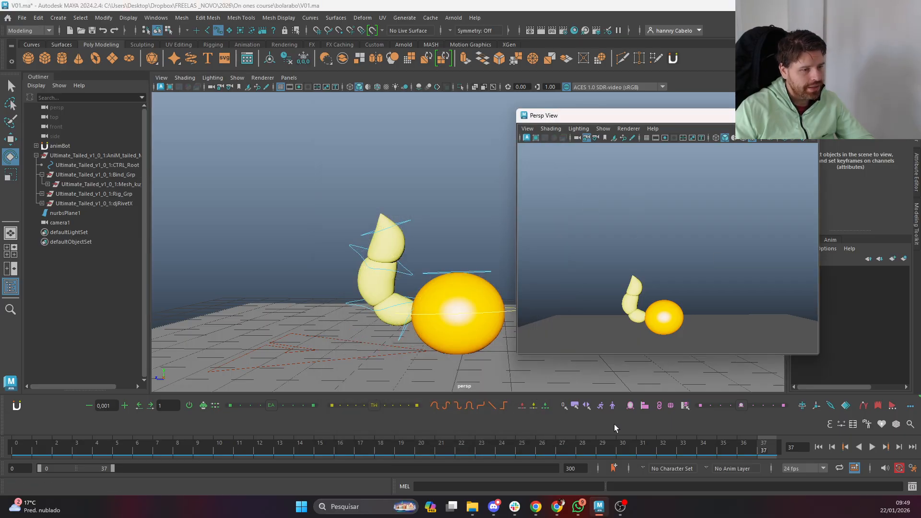
Playblast the animation to movie file V03, watch V03.avi and close the player
right_click(511, 453)
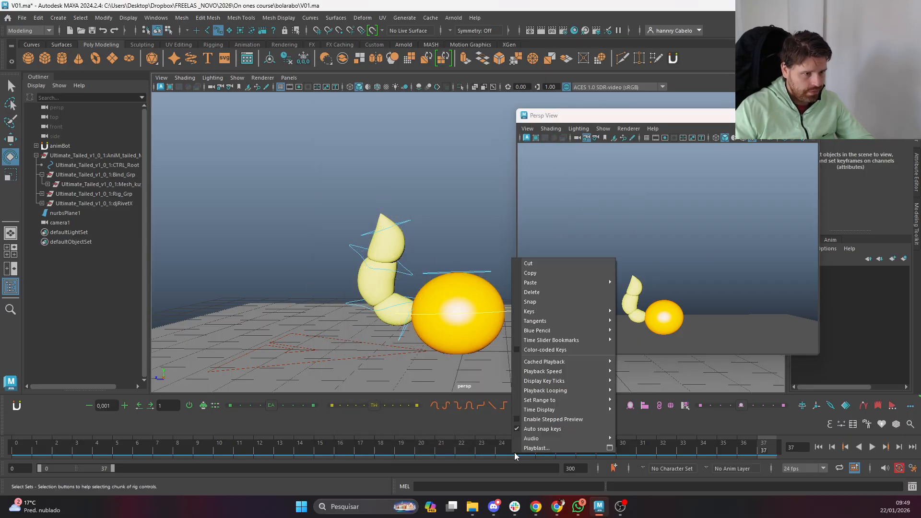
click(610, 447)
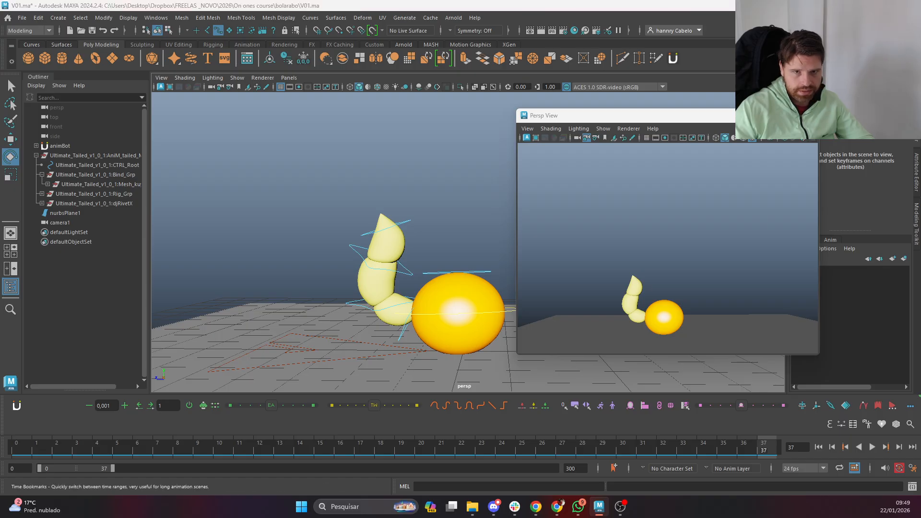
scroll(568, 295, down, 2)
key(BackSpace)
text(3)
click(390, 354)
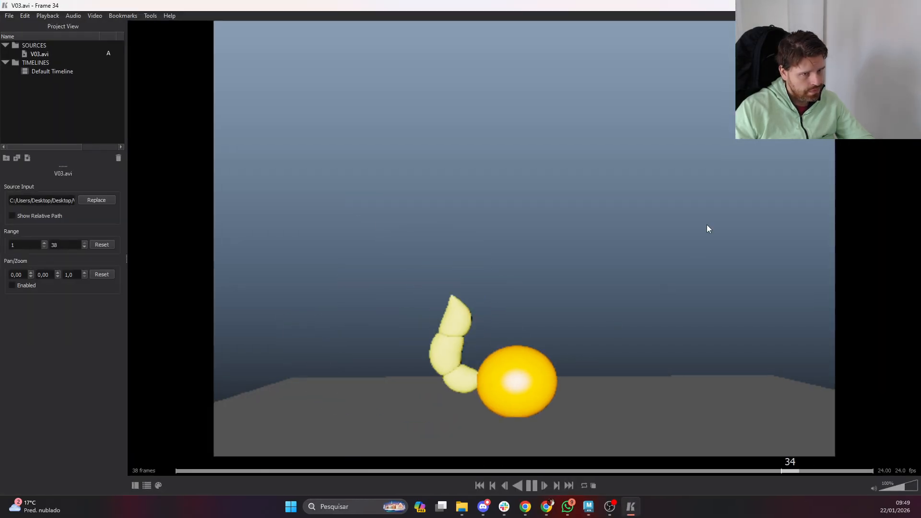
click(909, 6)
Select all rig controls and set a breakdown pose at frame 16 with the Tweener, playing the animation to check
drag(287, 153, 337, 287)
key(alt+v)
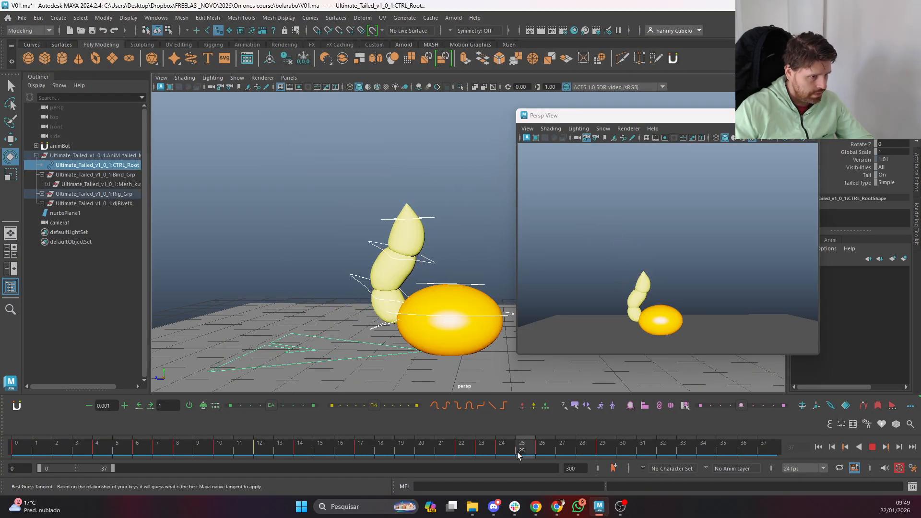
drag(306, 444, 366, 448)
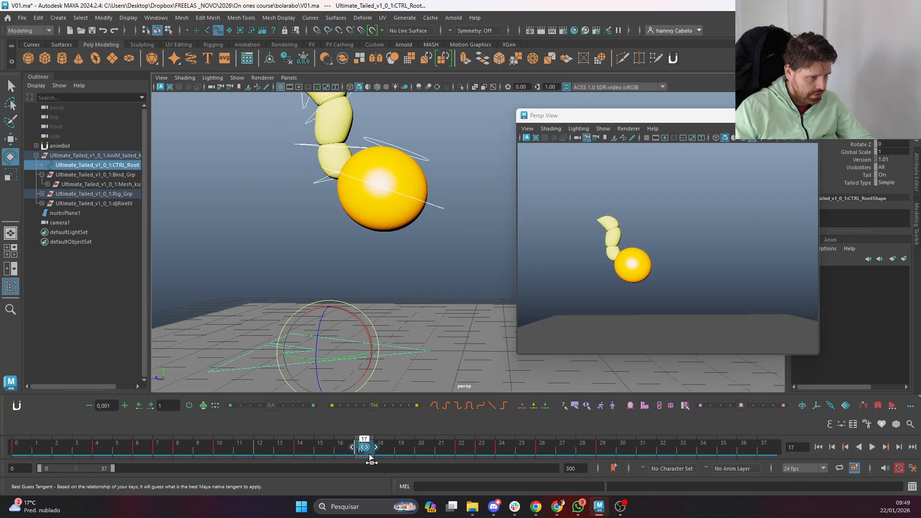
drag(526, 453, 346, 449)
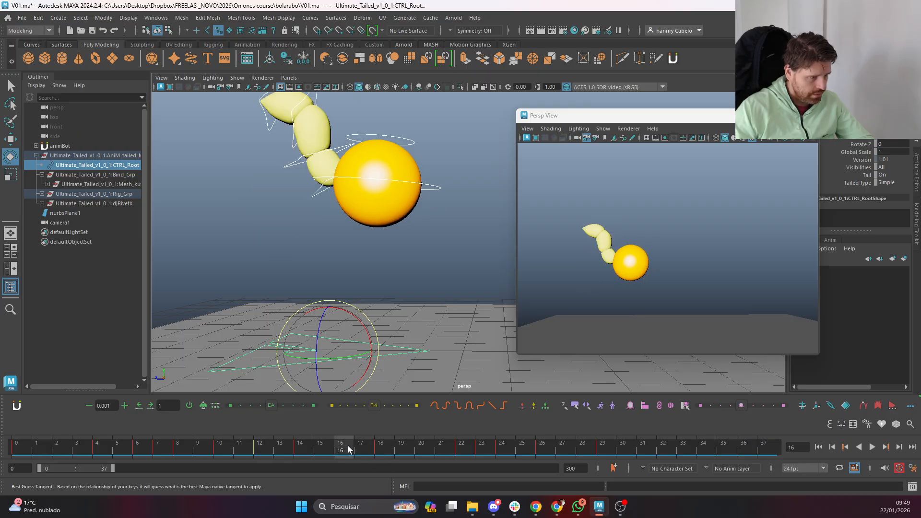
click(380, 406)
click(421, 443)
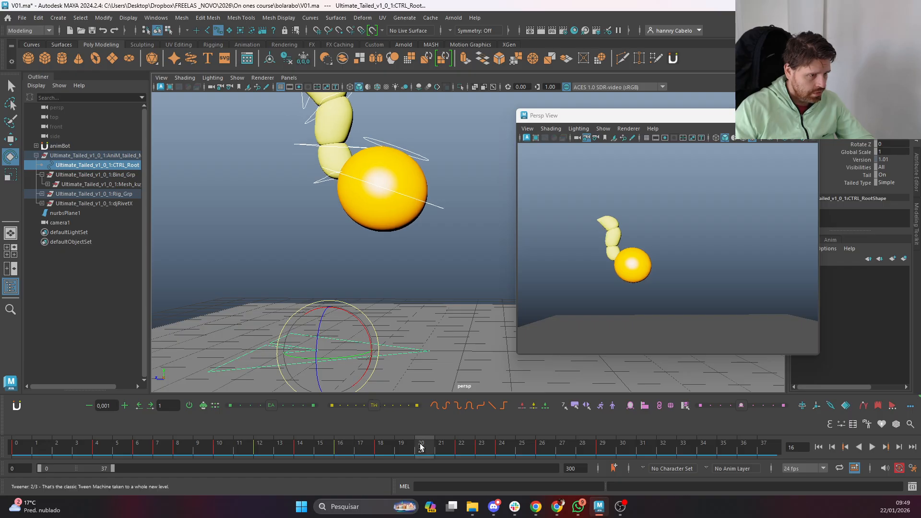
key(alt+v)
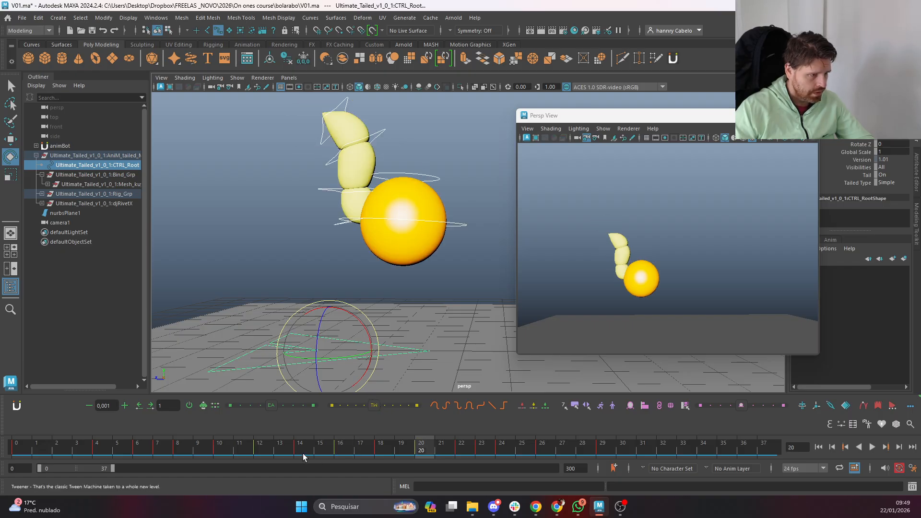
Cut the key at frame 18 on all controls and shift the keys of frames 20 to 30 two frames earlier
click(346, 449)
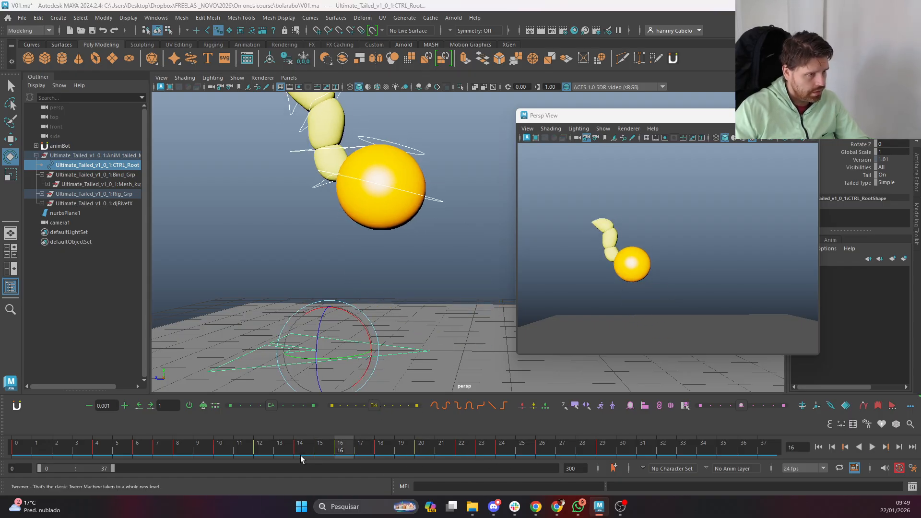
drag(346, 449, 624, 452)
right_click(380, 453)
click(407, 265)
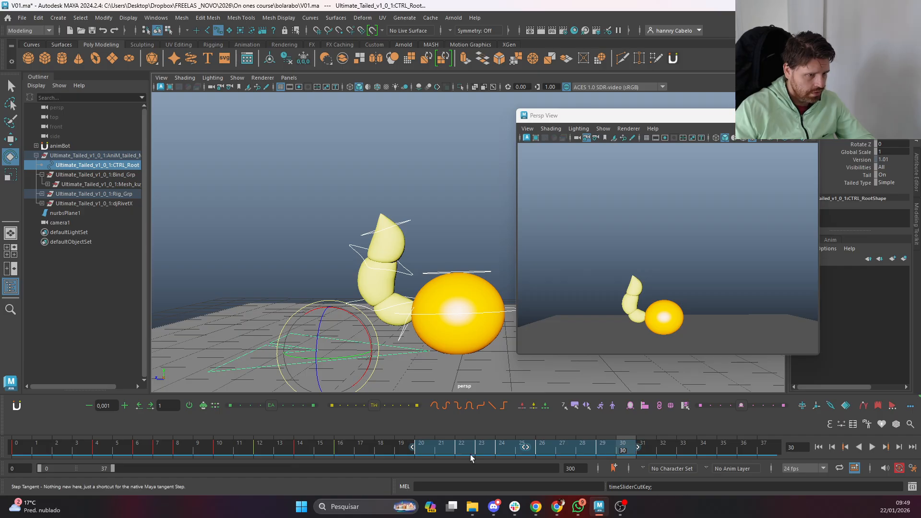
drag(524, 451, 494, 453)
Go back and forth through the keyed poses from frame 8 onward, examining the fall around frame 18
click(205, 451)
key(comma)
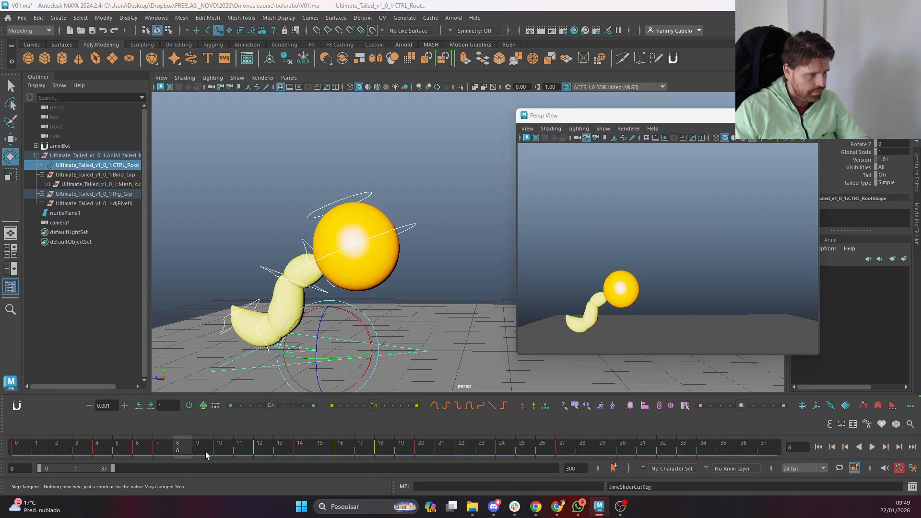
key(period)
key(period)
key(period)
key(period)
key(period)
key(period)
key(period)
key(comma)
key(comma)
key(comma)
key(comma)
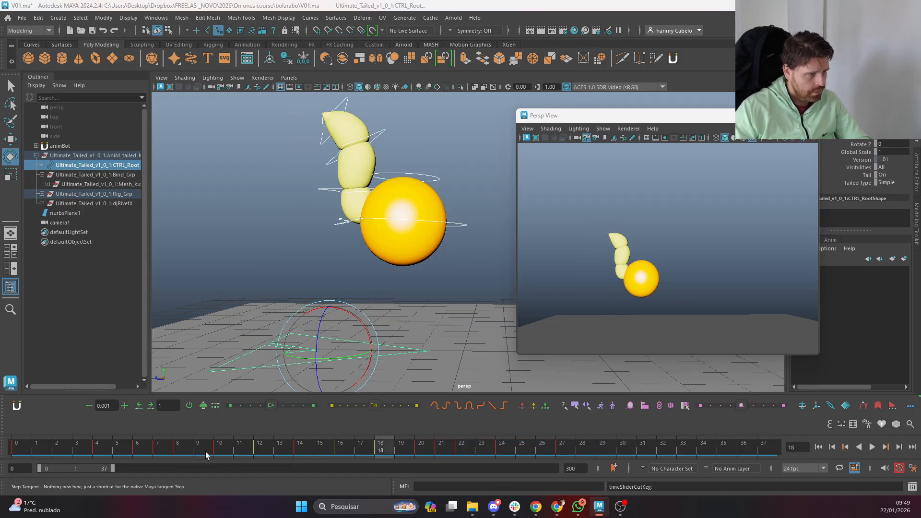
key(period)
key(period)
key(comma)
key(period)
key(period)
key(comma)
key(comma)
key(period)
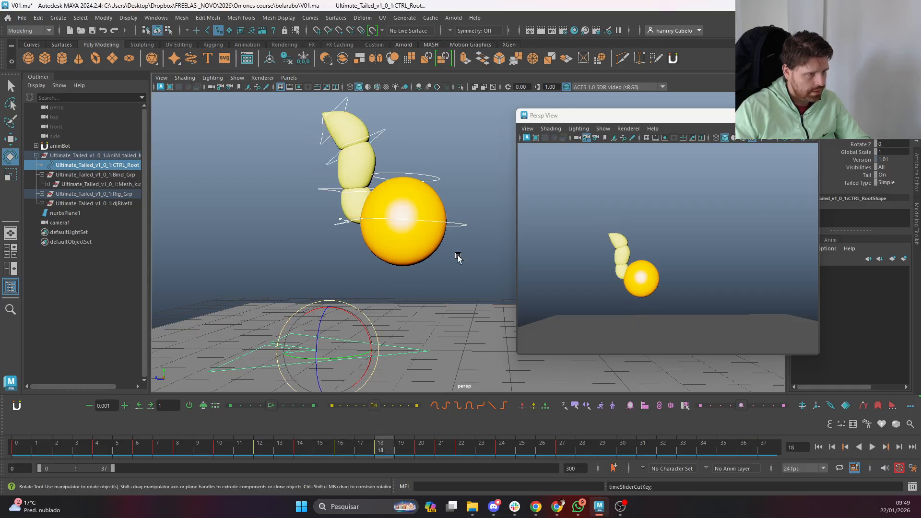
Select CTRL_Main and rotate the ball slightly at frame 24, comparing it with the neighbouring keyed poses
click(455, 223)
key(period)
drag(454, 259, 458, 271)
key(comma)
key(comma)
key(comma)
key(comma)
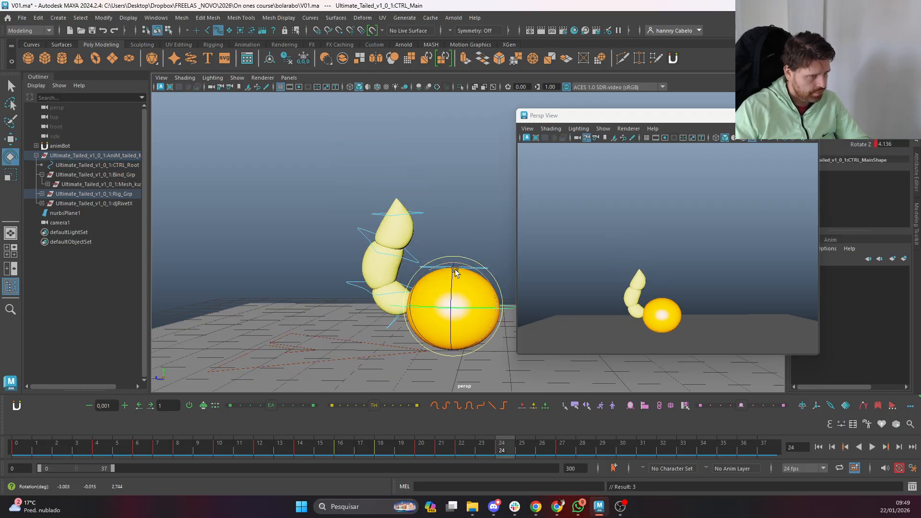
key(period)
Key CTRL_Main at frames 16 and 18, and review the keyed poses from frame 5 onward
click(337, 452)
key(s)
click(379, 449)
key(s)
click(115, 447)
key(period)
key(period)
key(period)
key(period)
key(period)
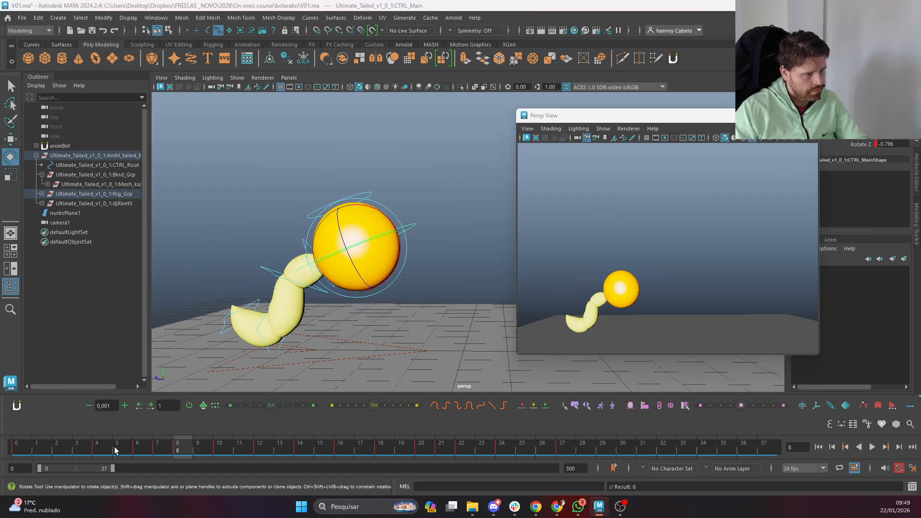
Display animBot's motion trail for CTRL_Main, allowing the animBot_MotionTrailNode.py plugin to load
click(448, 296)
click(437, 186)
click(863, 405)
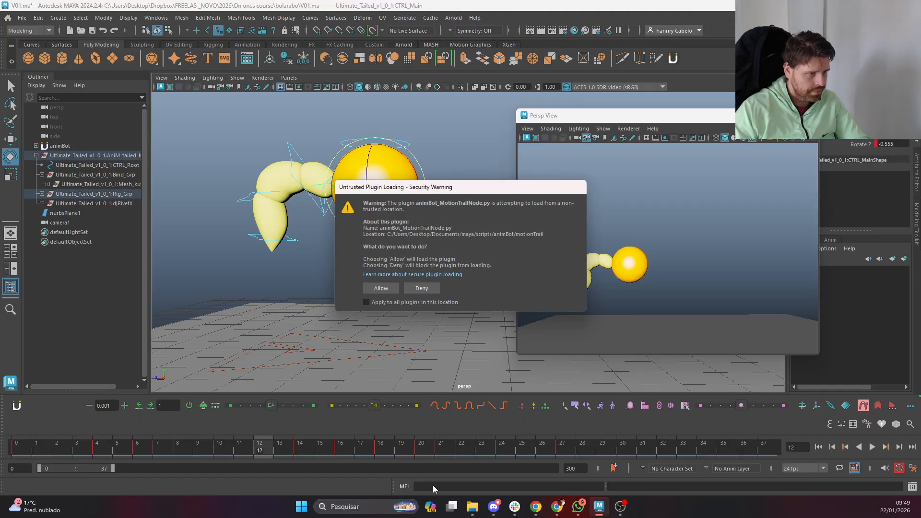
click(381, 287)
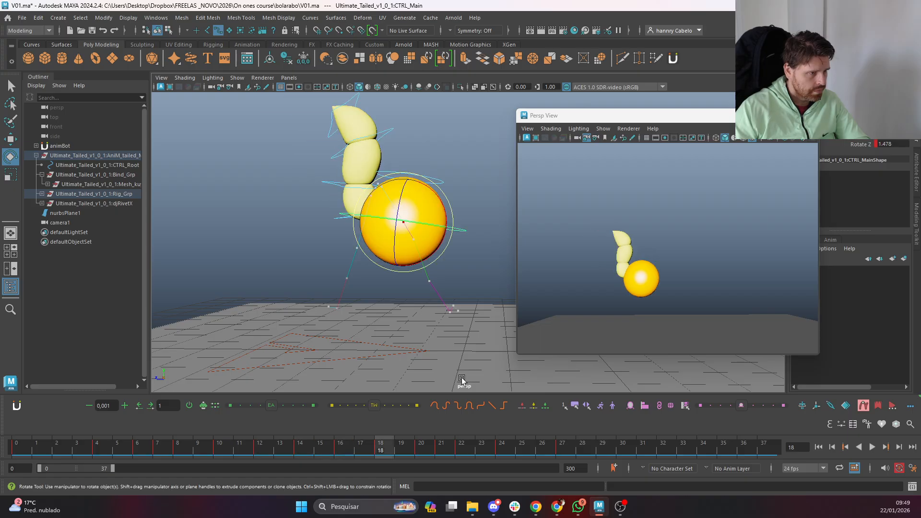
Move CTRL_Main up and slightly back at frame 18 to smooth the start of the fall on the motion trail
key(w)
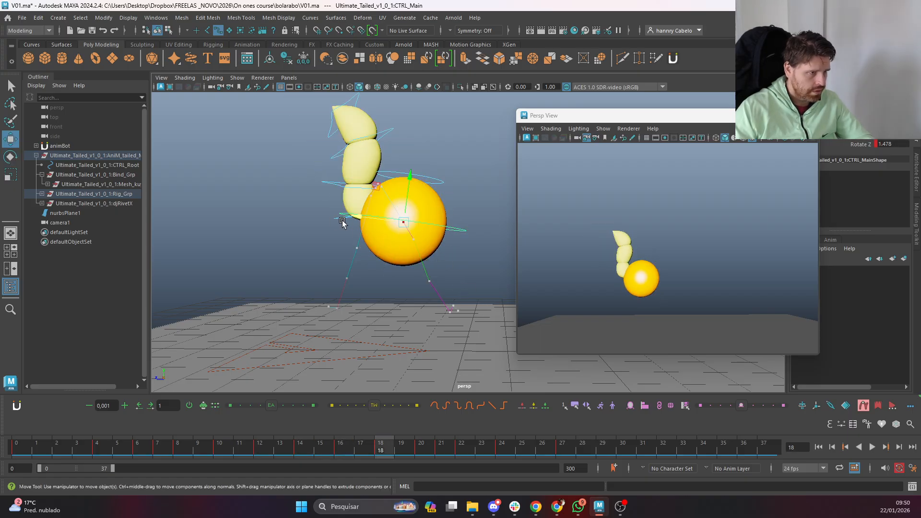
middle_drag(337, 223, 350, 216)
middle_drag(402, 197, 361, 201)
drag(397, 182, 398, 179)
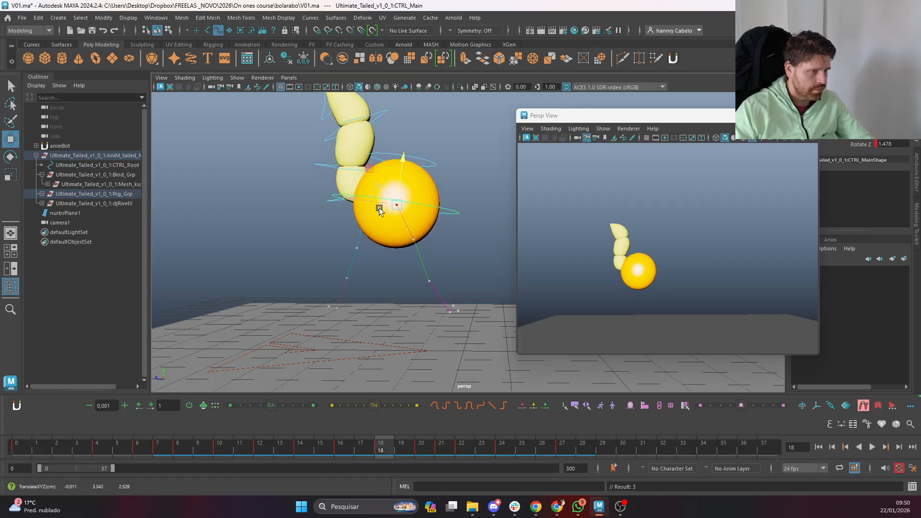
Compare the preceding keys with frame 18 and nudge CTRL_Main a little higher there to refine the arc's spacing
key(comma)
key(comma)
key(comma)
key(period)
key(period)
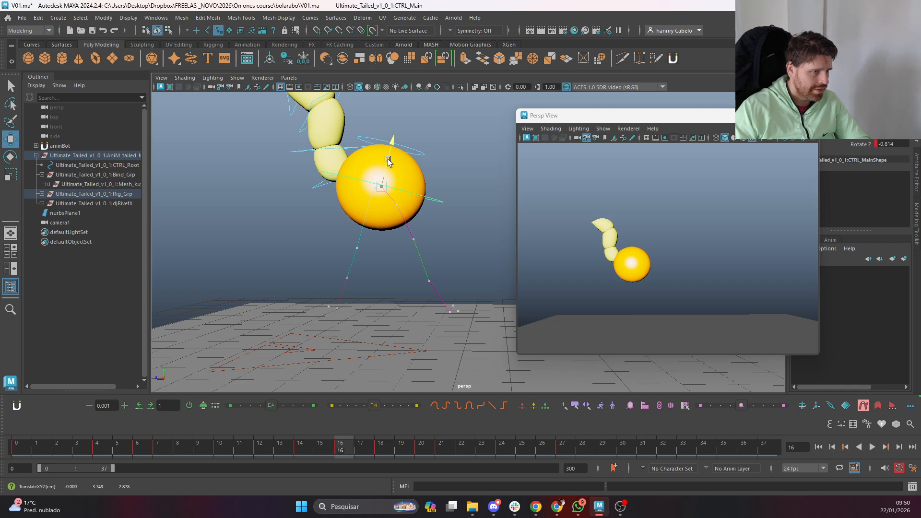
key(period)
middle_drag(357, 197, 394, 176)
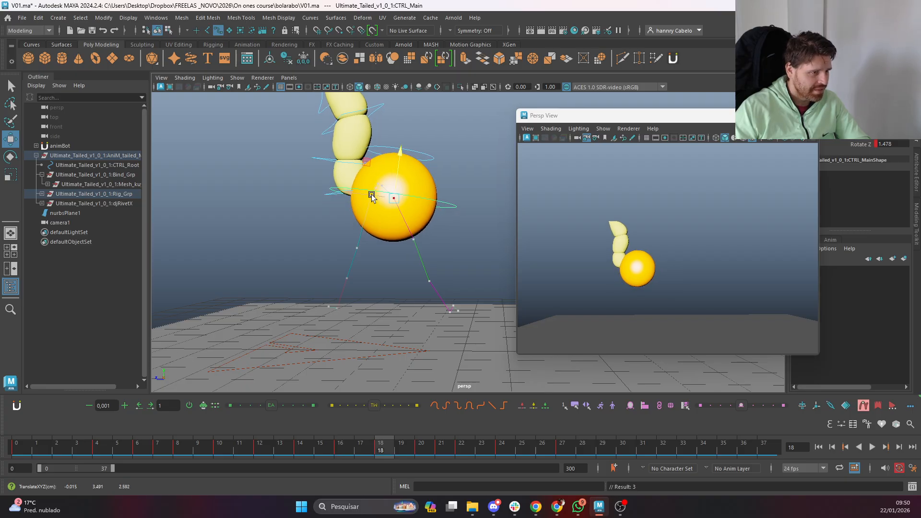
Review CTRL_Main's poses and spacing at the top of the arc between frames 12 and 18
key(period)
key(comma)
key(comma)
key(comma)
key(comma)
key(comma)
key(comma)
key(comma)
key(comma)
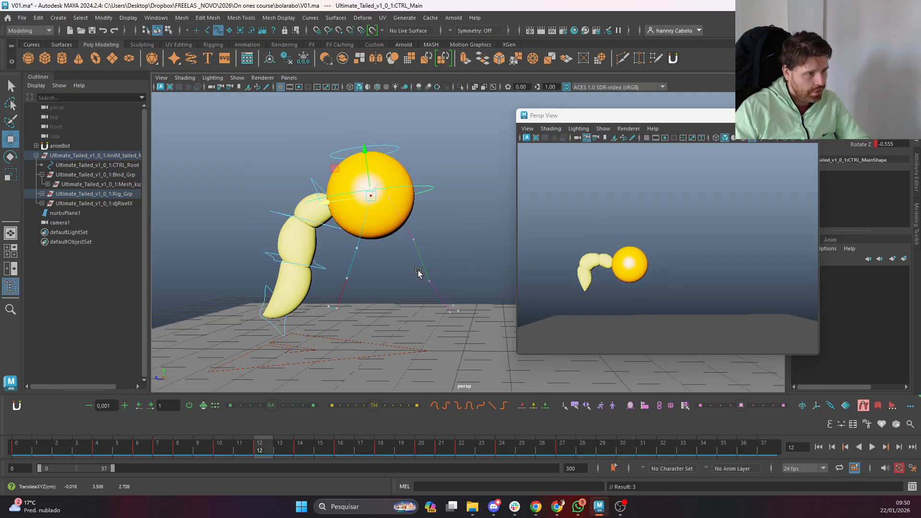
key(period)
key(period)
key(period)
key(period)
key(period)
key(period)
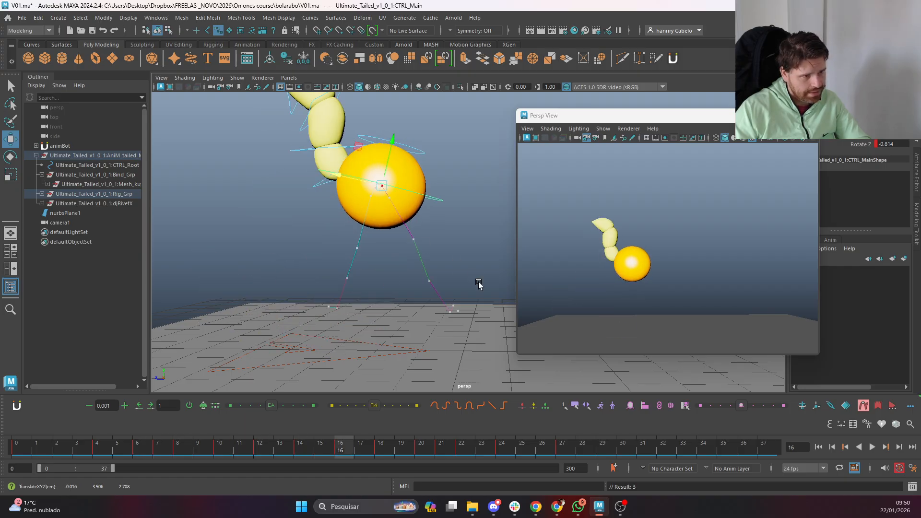
Move CTRL_Main up and slightly back at frame 20 to smooth the falling arc, undoing the last adjustment
drag(354, 237, 359, 235)
drag(408, 207, 407, 194)
drag(373, 224, 400, 201)
click(377, 216)
key(ctrl+z)
Compare the neighbouring keys and raise CTRL_Main at frame 21 to even out the spacing of the fall
key(comma)
key(period)
key(period)
key(period)
key(comma)
key(comma)
key(period)
key(period)
key(comma)
drag(432, 243, 432, 224)
mouse_move(397, 260)
mouse_down()
mouse_move(388, 260)
mouse_move(396, 260)
mouse_up()
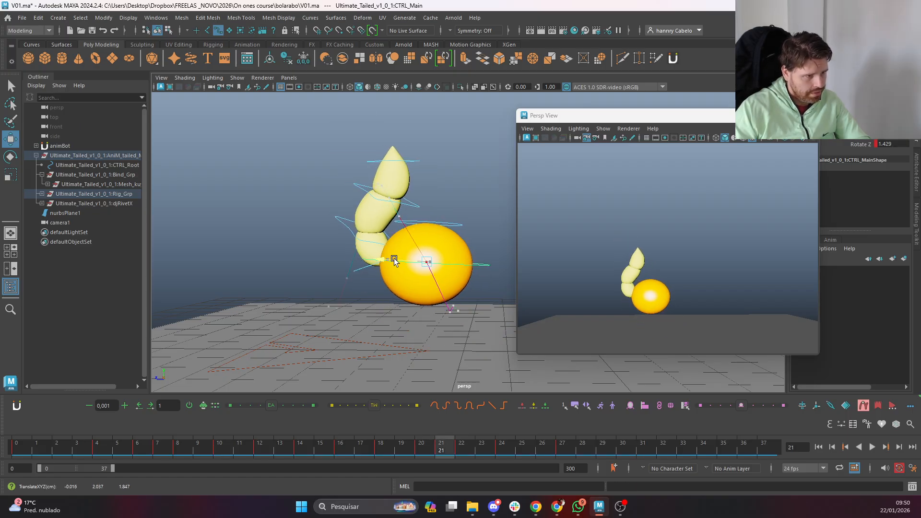
Check frame 21 against its adjacent keys and nudge CTRL_Main slightly higher there
key(period)
key(comma)
key(comma)
key(period)
key(period)
key(comma)
key(comma)
key(period)
key(comma)
key(period)
click(429, 211)
drag(429, 210, 430, 207)
click(446, 201)
Rotate CTRL_Main slightly at frame 21 and compare its tilt with the preceding keys
click(480, 265)
key(e)
drag(471, 250, 471, 246)
key(comma)
key(comma)
key(period)
Nudge CTRL_Main slightly upward at frame 20 along the motion trail
key(w)
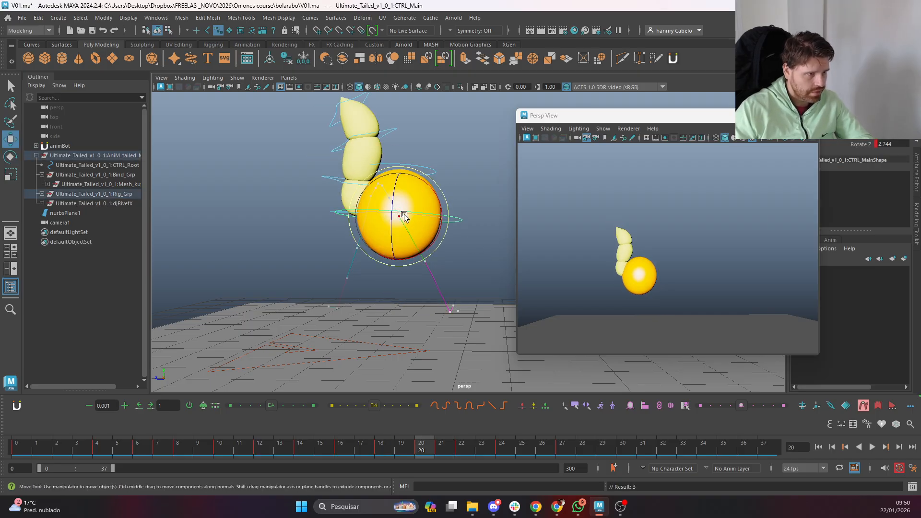
drag(400, 198, 399, 195)
alt+middle_drag(404, 230, 417, 264)
alt+right_drag(417, 263, 395, 285)
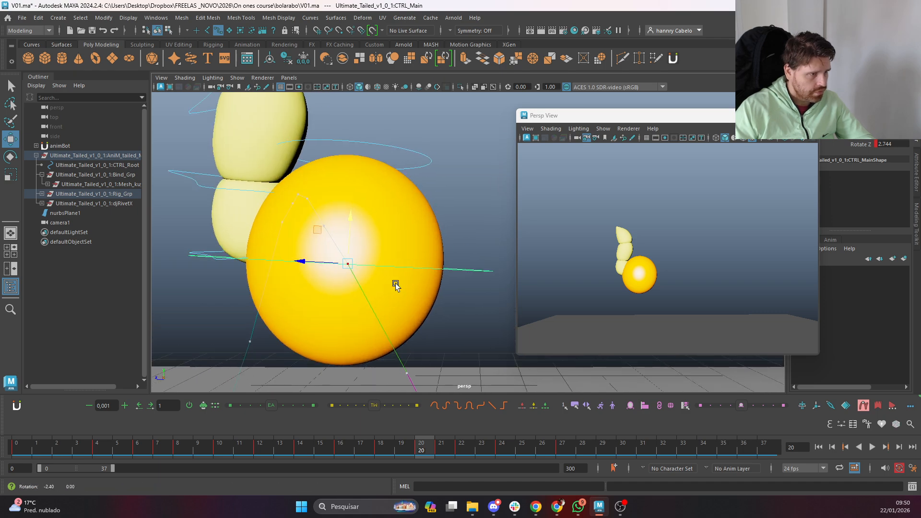
Refine CTRL_Main's position at frame 18 on the trail and check it against the earlier keys
key(comma)
drag(356, 203, 326, 222)
key(comma)
key(comma)
key(comma)
key(comma)
key(comma)
key(comma)
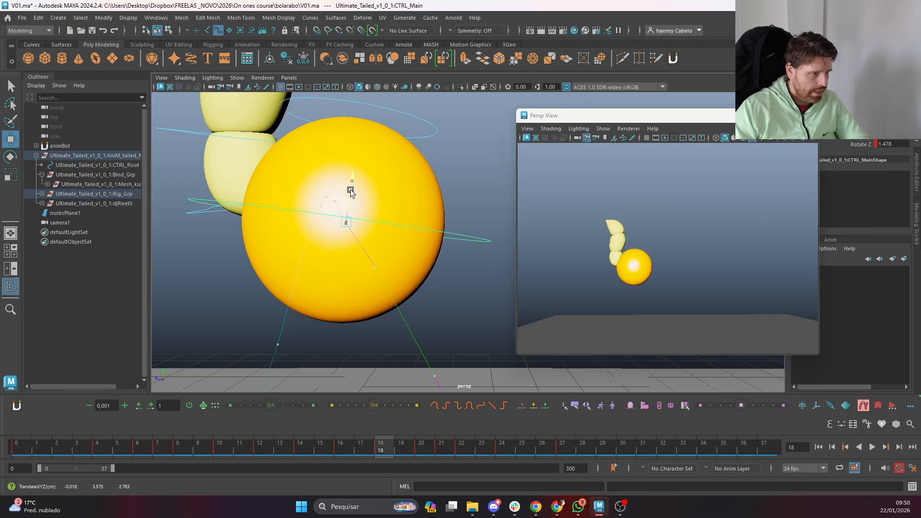
Examine CTRL_Main's arc against the motion trail forward to frame 21 and back through the takeoff around frame 7
key(period)
key(period)
key(period)
key(period)
key(period)
key(period)
key(period)
key(period)
key(period)
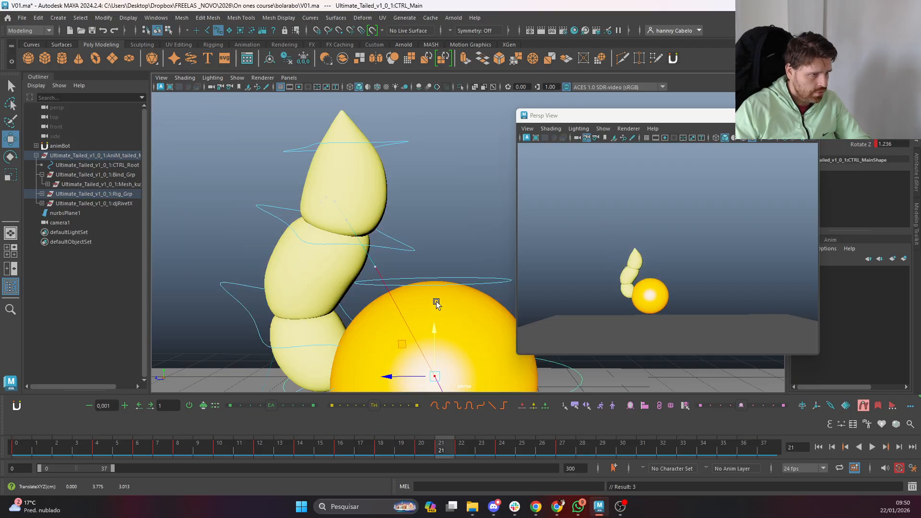
key(comma)
key(comma)
key(comma)
key(comma)
key(comma)
key(comma)
key(comma)
key(comma)
key(comma)
key(comma)
key(comma)
key(comma)
key(comma)
key(comma)
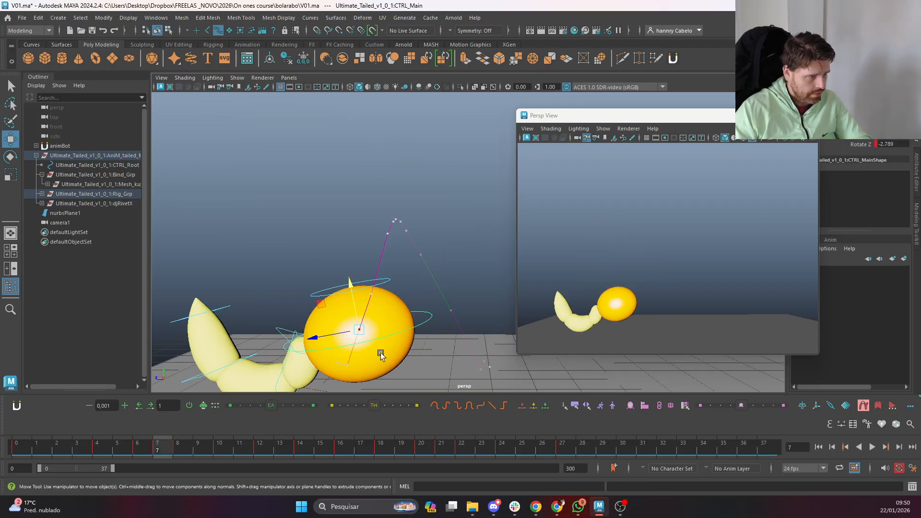
key(comma)
key(comma)
key(comma)
key(comma)
key(comma)
key(comma)
key(comma)
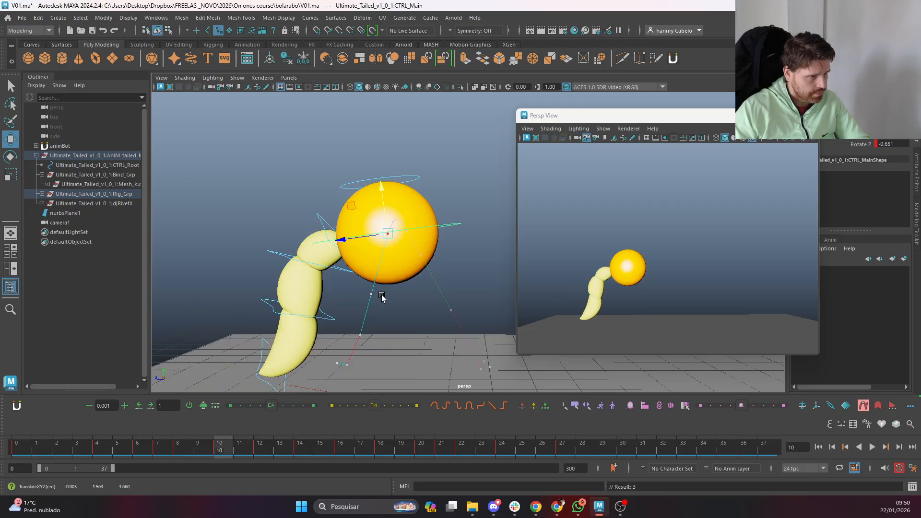
Review the whole jump from takeoff through the peak to the landing squash at frame 22, checking the trail's spacing
key(period)
key(period)
key(period)
key(period)
key(period)
key(period)
key(period)
key(period)
key(period)
key(period)
key(period)
key(period)
key(period)
key(period)
key(period)
key(period)
key(period)
key(period)
key(period)
key(period)
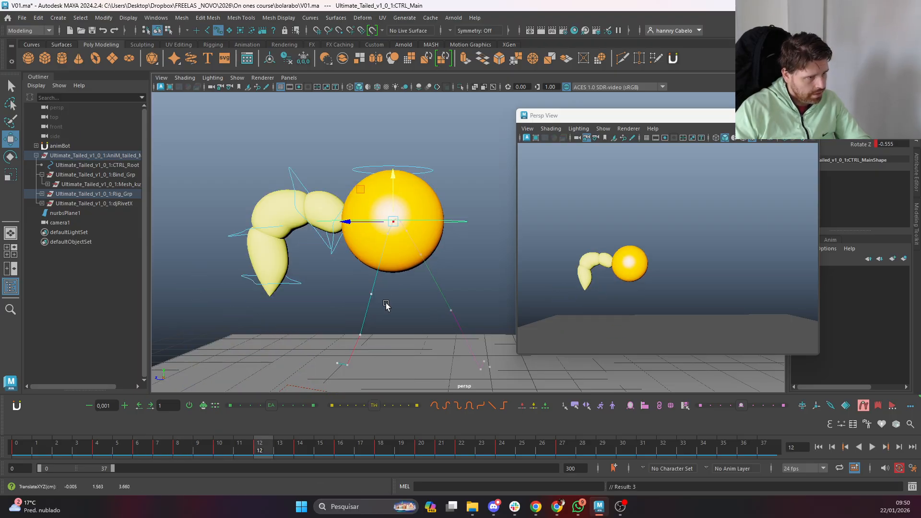
key(comma)
key(comma)
key(comma)
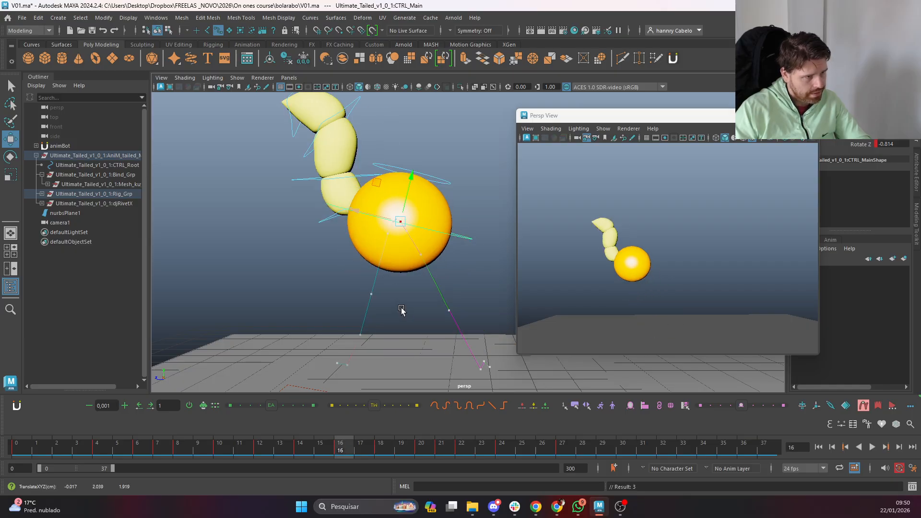
key(comma)
key(comma)
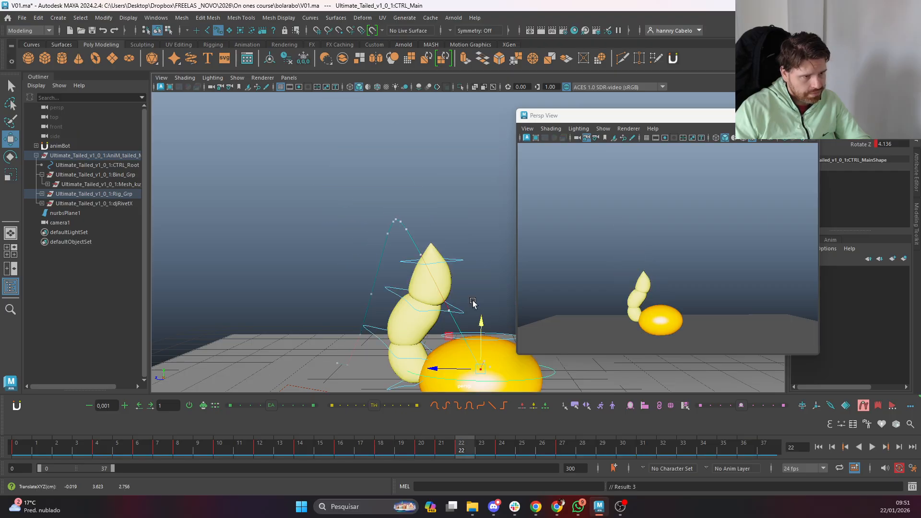
key(comma)
key(comma)
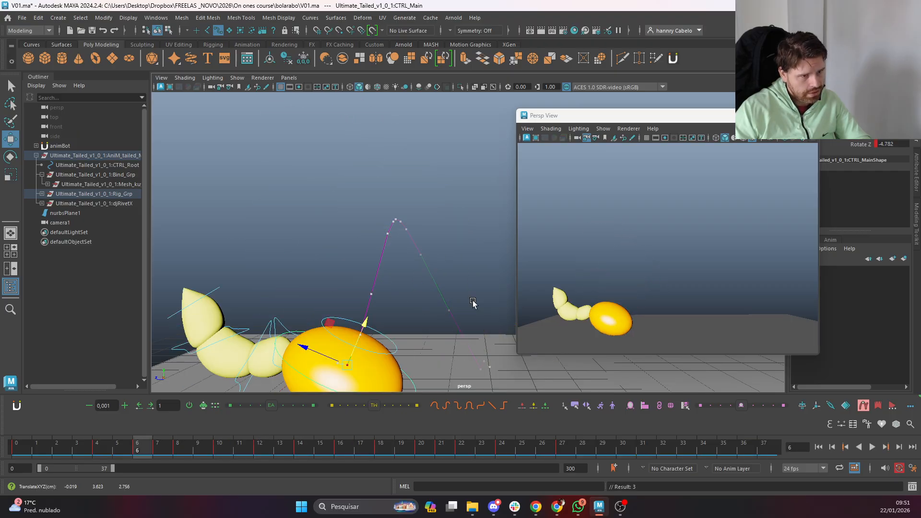
Hide CTRL_Main's motion trail and select all the controls of the ball and tail
scroll(446, 336, down, 5)
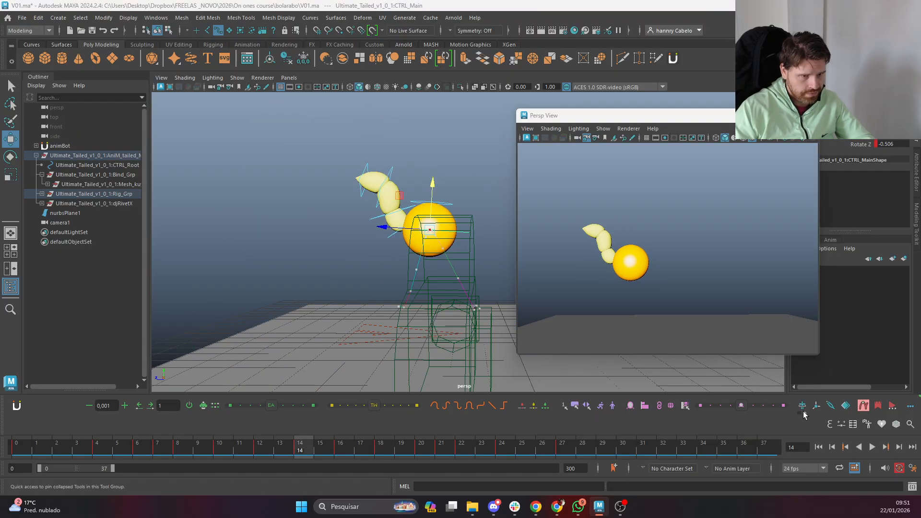
click(860, 408)
click(449, 345)
alt+middle_drag(414, 330, 374, 370)
drag(295, 170, 397, 297)
Review the ball and tail poses through the landing and settle up to frame 27
key(period)
key(period)
key(period)
key(period)
key(period)
key(period)
key(period)
key(period)
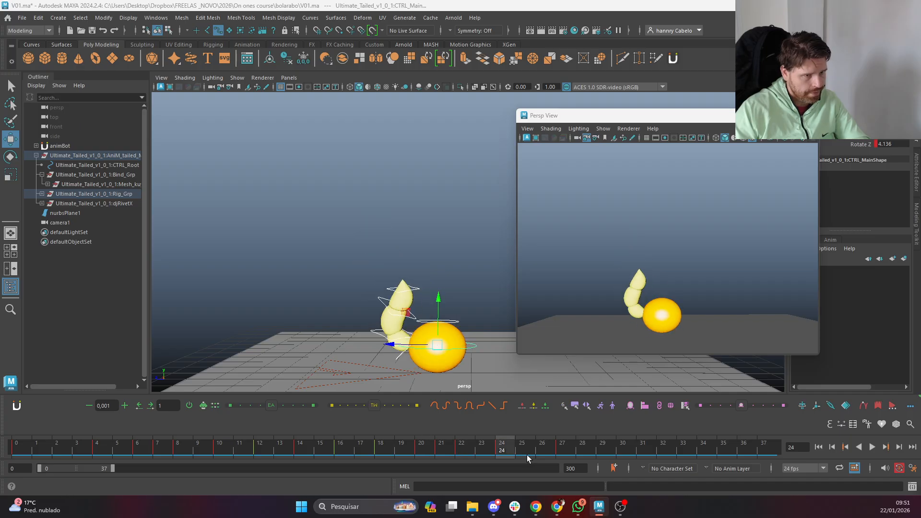
key(period)
key(period)
key(period)
key(period)
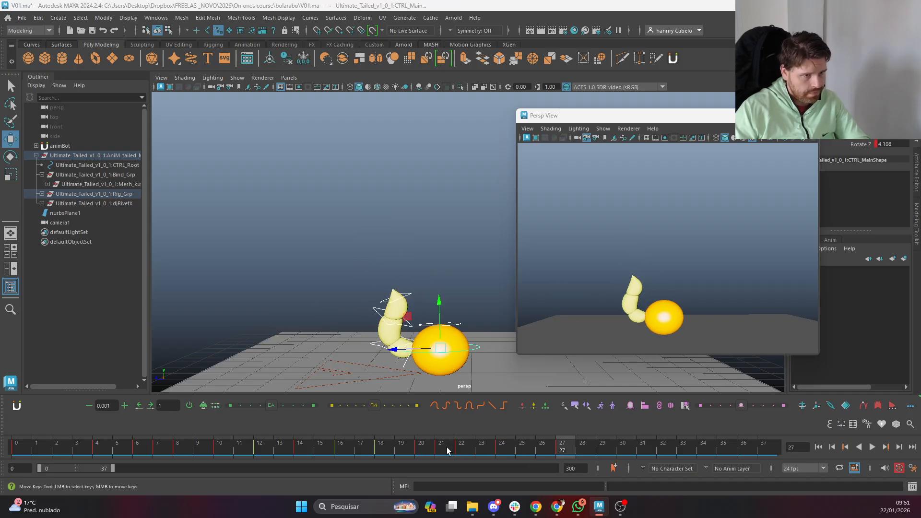
key(comma)
key(period)
Open animBot's Select Sets and select the whole rig with the Personagem set
scroll(403, 351, up, 4)
alt+middle_drag(405, 360, 416, 291)
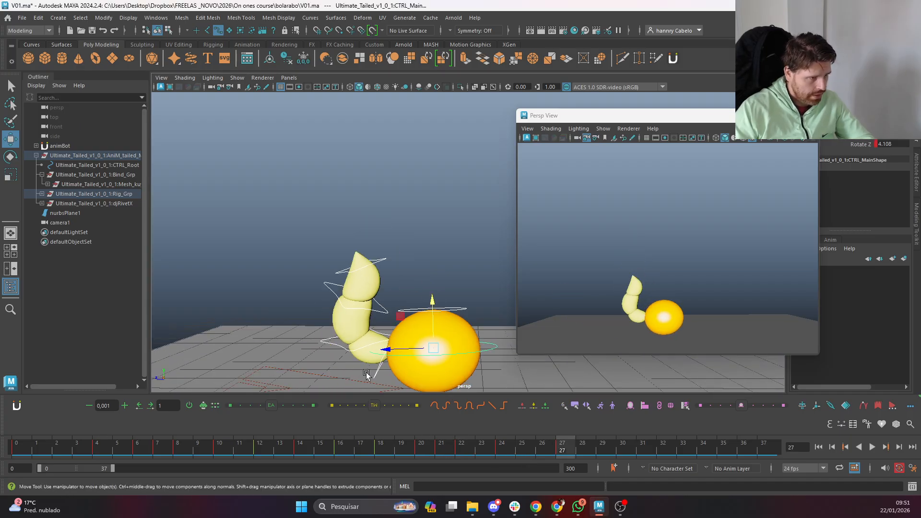
click(379, 369)
scroll(366, 301, down, 2)
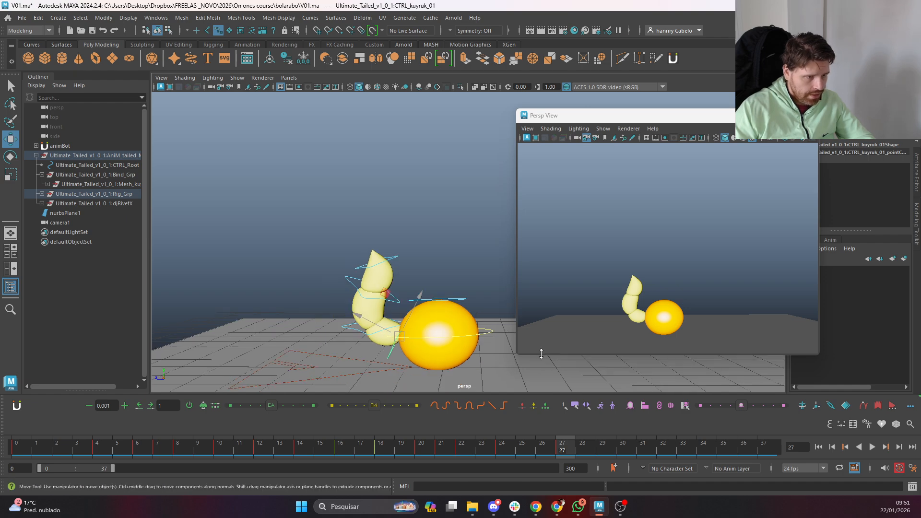
click(574, 406)
click(553, 152)
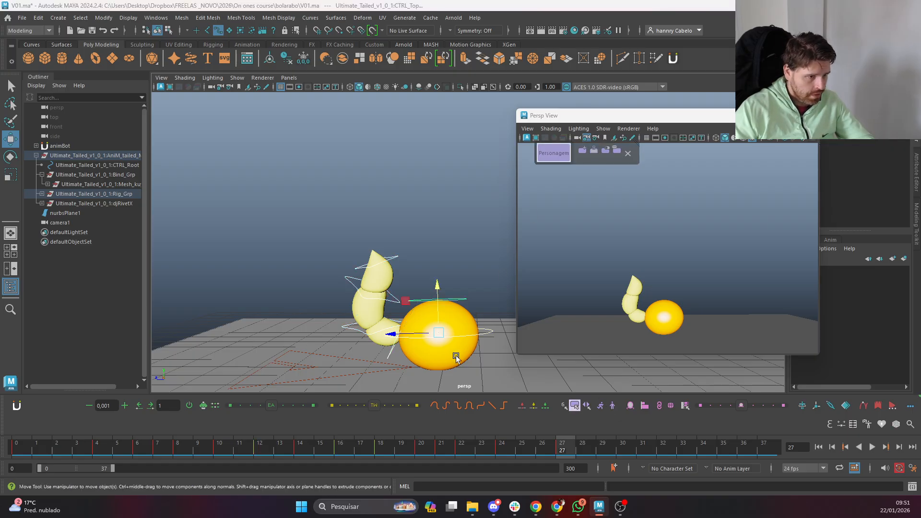
Go to frame 31 and repose the tail by rotating its controls from the base towards the tip
drag(511, 444, 571, 444)
click(647, 451)
click(443, 276)
click(377, 332)
key(e)
drag(414, 306, 398, 249)
click(426, 264)
click(389, 299)
click(389, 259)
click(359, 257)
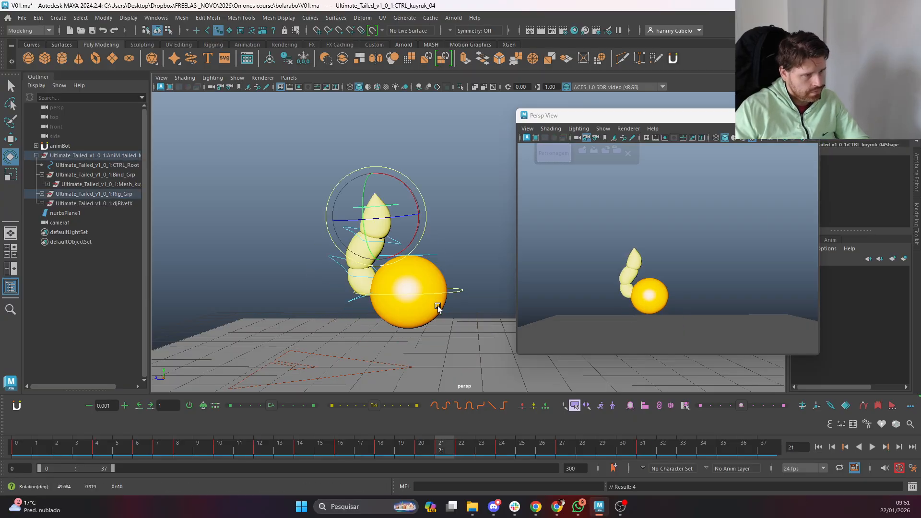
Rotate the tail's base control CTRL_kuyruk_01 slightly at frame 24 and key it
click(385, 349)
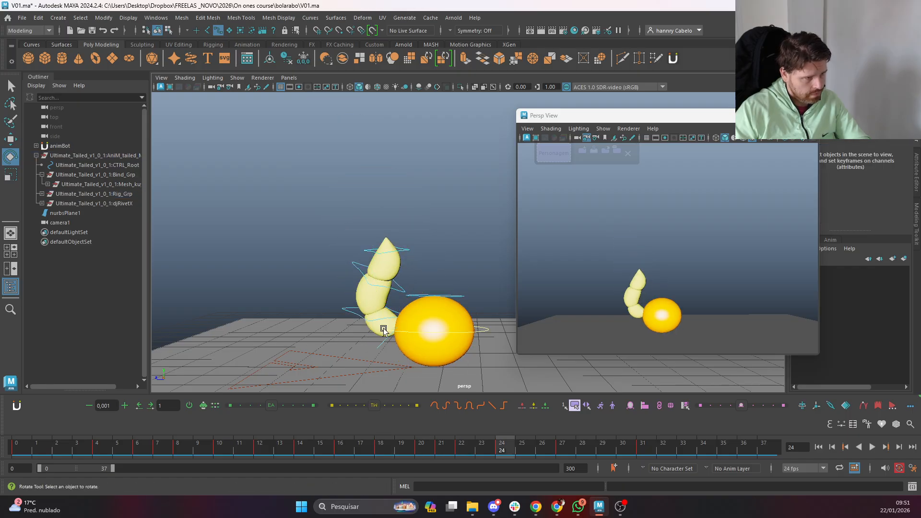
click(387, 344)
drag(441, 331, 436, 322)
key(s)
key(period)
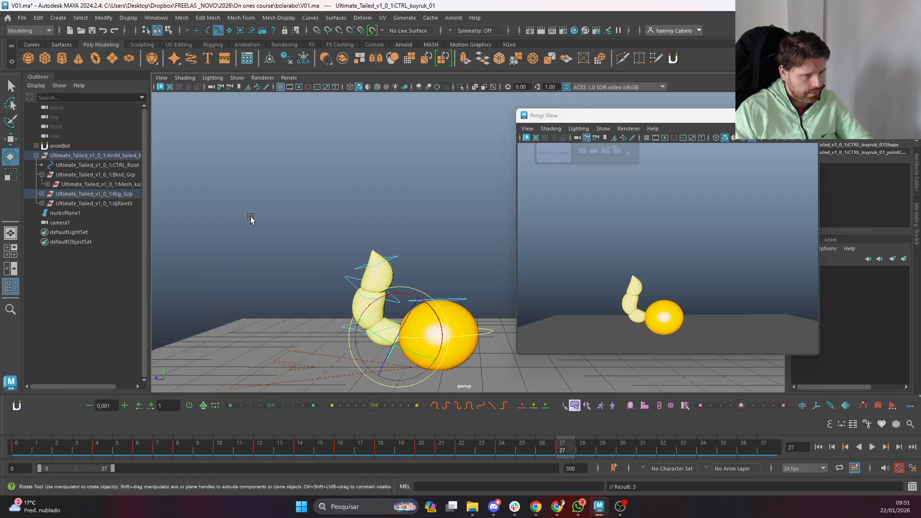
Select the whole rig with the Personagem set, key it at frame 27 and go to frame 31
click(557, 155)
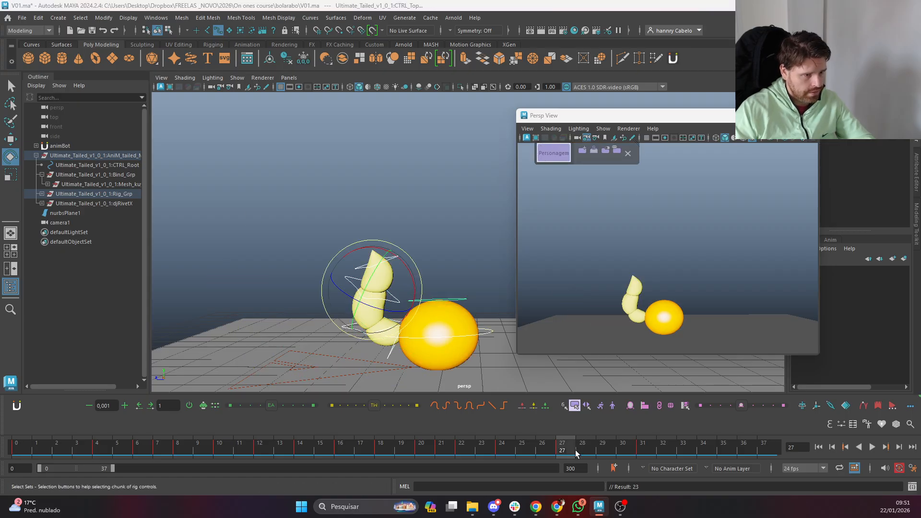
key(s)
click(647, 448)
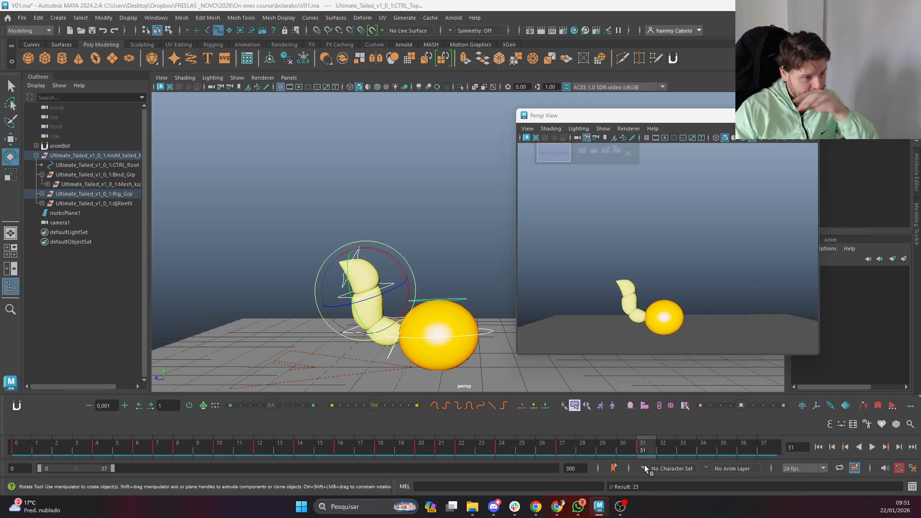
Compare the keyed poses around the landing and rotate the tail's base control CTRL_kuyruk_01 slightly at frame 24
key(comma)
key(comma)
key(comma)
key(comma)
key(period)
key(period)
key(comma)
key(period)
click(377, 347)
drag(440, 330, 446, 322)
key(period)
key(period)
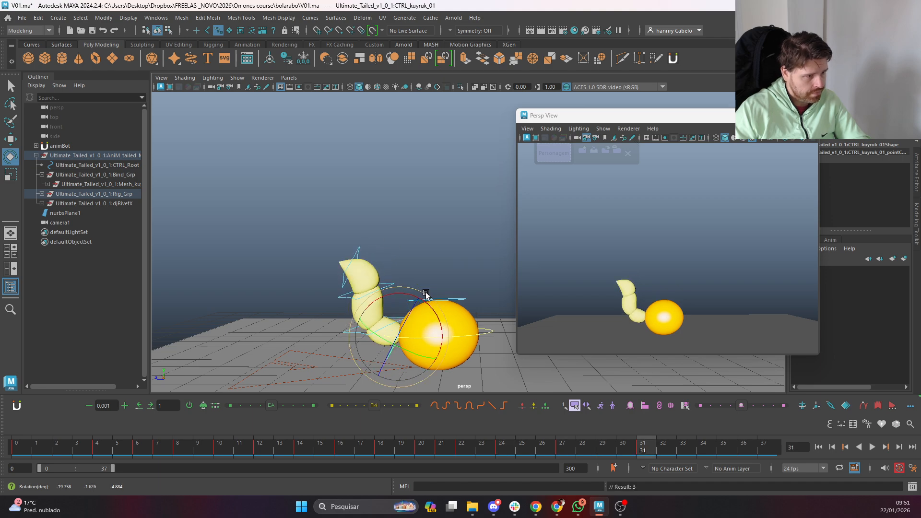
Select the whole rig with the Personagem set and key its pose at frame 31
click(450, 298)
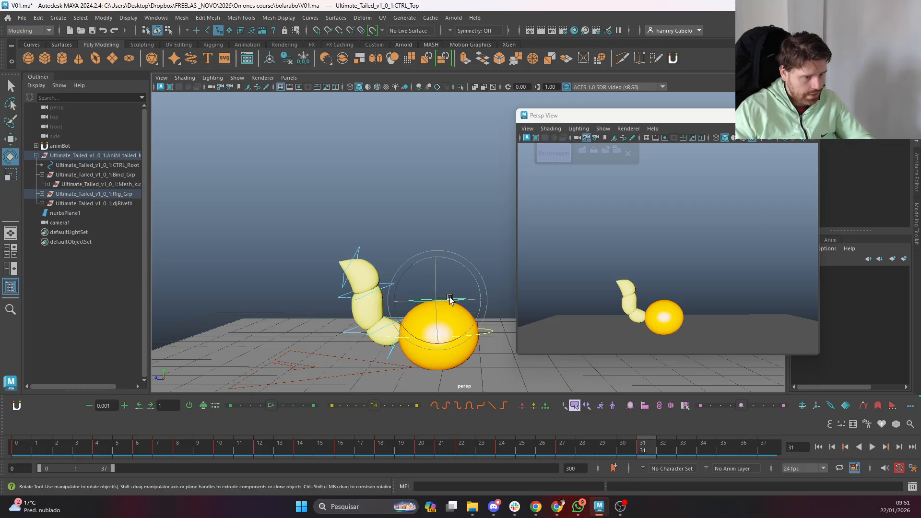
click(563, 159)
click(643, 409)
key(s)
Step through the animation's keyed poses to check how the tail moves into and out of frame 27
key(comma)
key(comma)
key(period)
key(period)
key(period)
key(period)
key(period)
key(period)
key(period)
key(period)
key(period)
key(period)
key(period)
key(period)
key(period)
key(period)
key(period)
key(period)
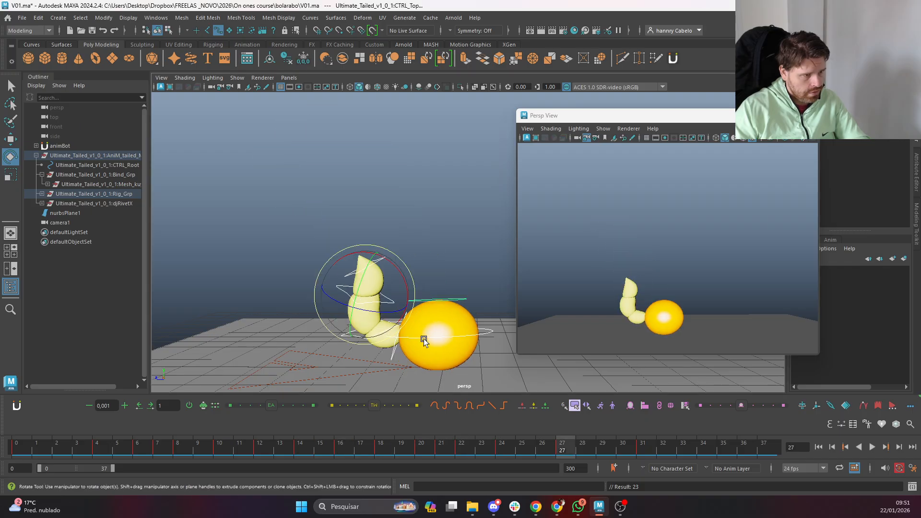
key(period)
key(comma)
key(period)
Rotate the tail control CTRL_kuyruk_03 at frame 27 so the tip leans further away from the ball
click(390, 304)
click(392, 302)
drag(408, 289, 406, 278)
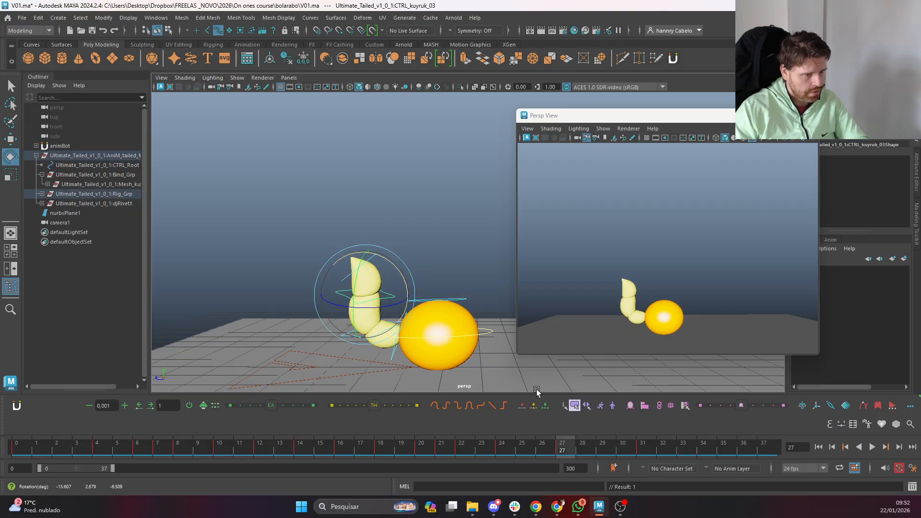
key(period)
Select the rig's controls, go to frame 34 and rotate the tail's upper controls slightly for the settle pose
click(422, 153)
drag(282, 180, 534, 431)
click(710, 449)
click(448, 254)
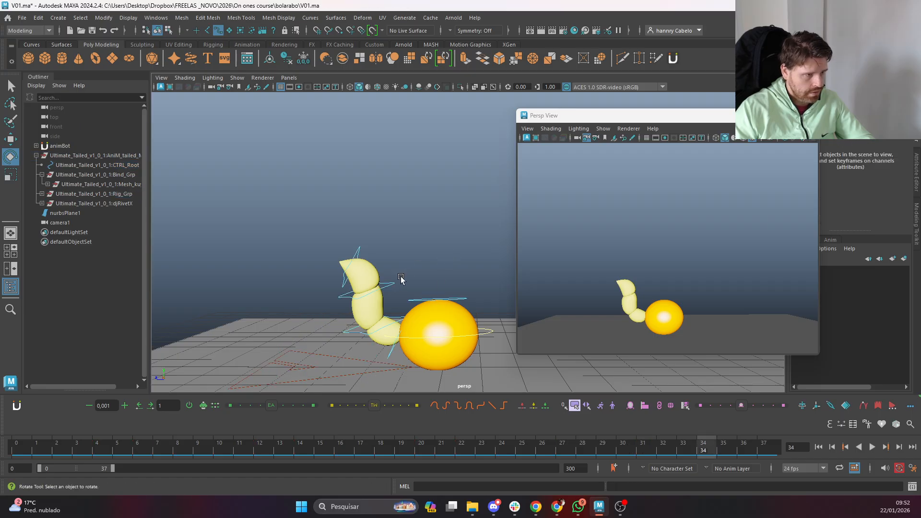
click(385, 284)
click(420, 241)
click(411, 298)
click(353, 254)
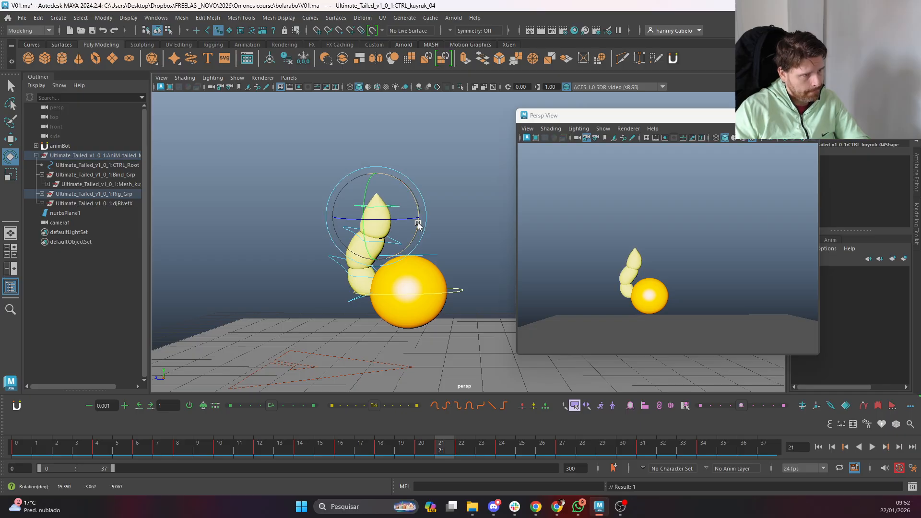
Rotate the tail control CTRL_kuyruk_02 at frame 22 to lean the tail towards the squashed ball
key(.)
key(.)
key(.)
key(.)
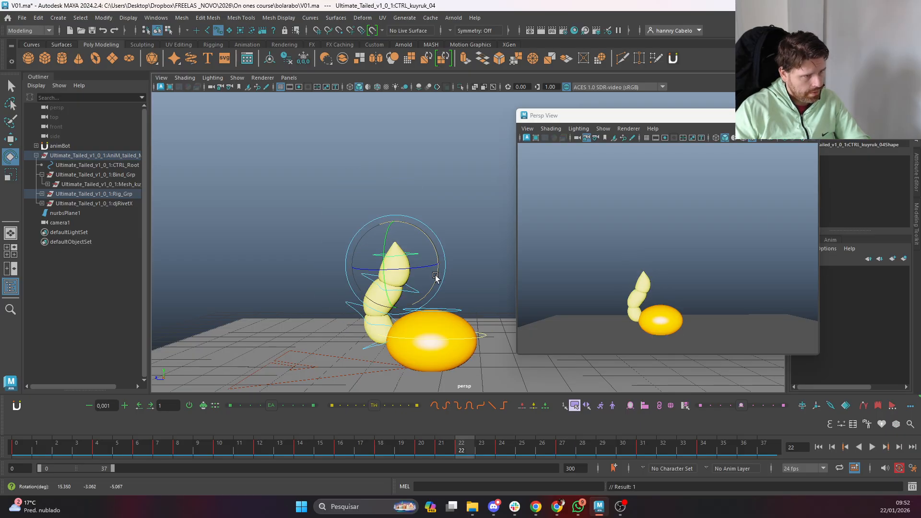
click(417, 298)
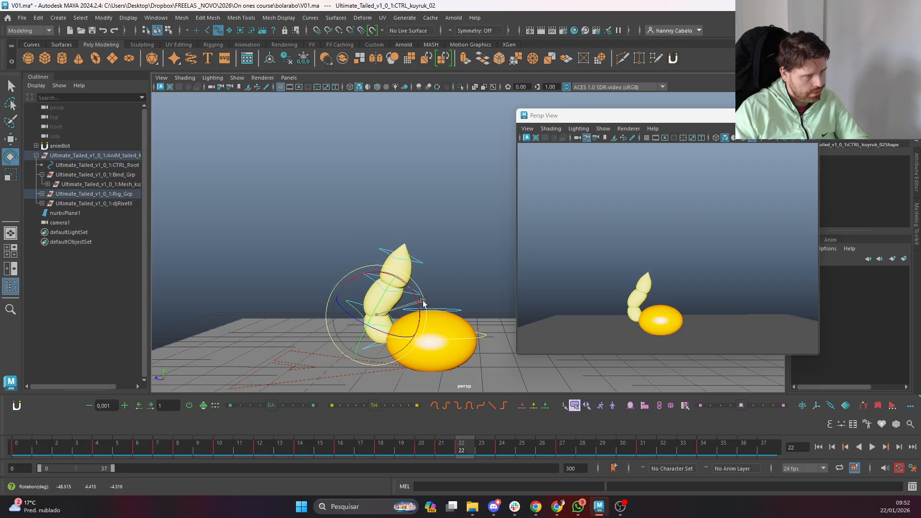
key(.)
Rotate the tail tip control CTRL_kuyruk_04 towards the ball at frame 24 and play back the animation
click(407, 259)
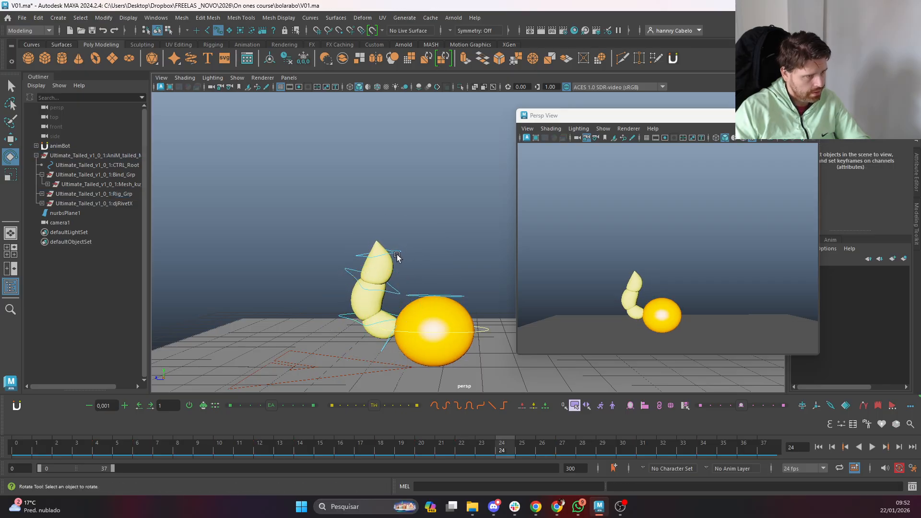
key(.)
key(.)
key(.)
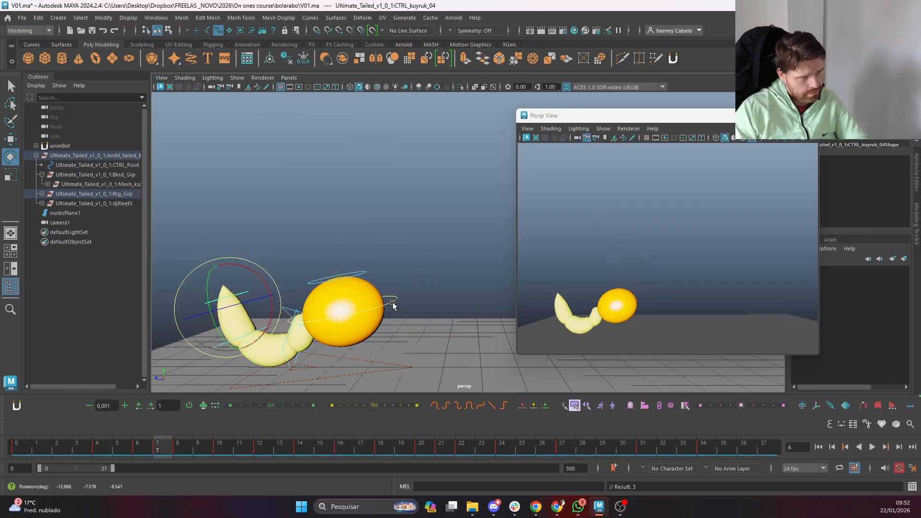
key(alt+v)
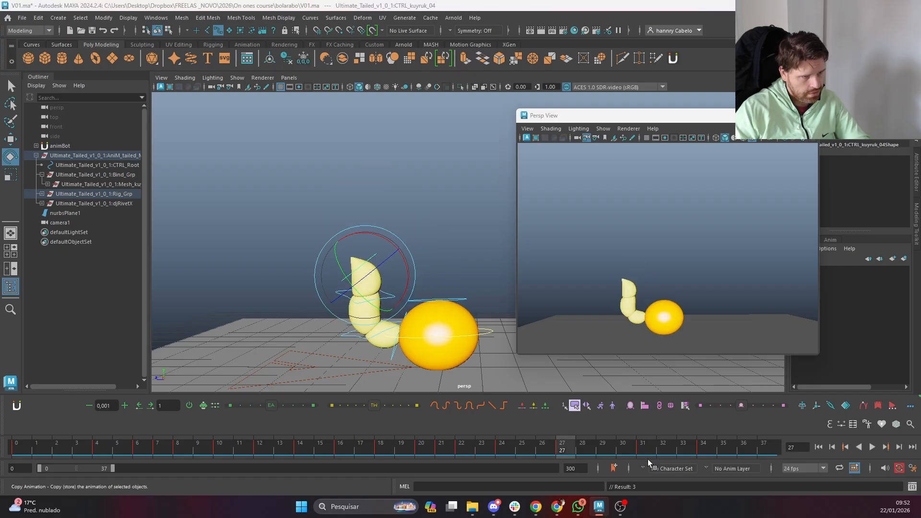
Clear the selection, playblast the animation as an avi movie file named V04, and watch it in the player before closing it
click(707, 283)
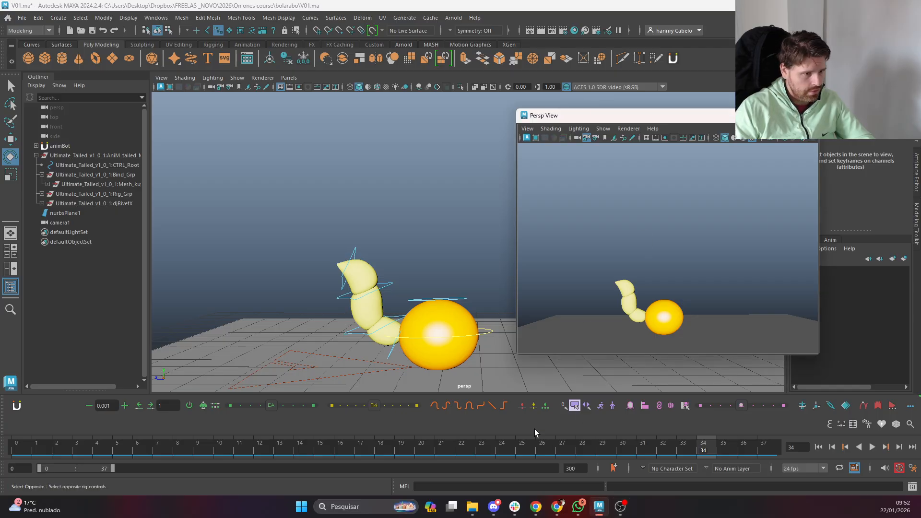
right_click(526, 446)
click(624, 441)
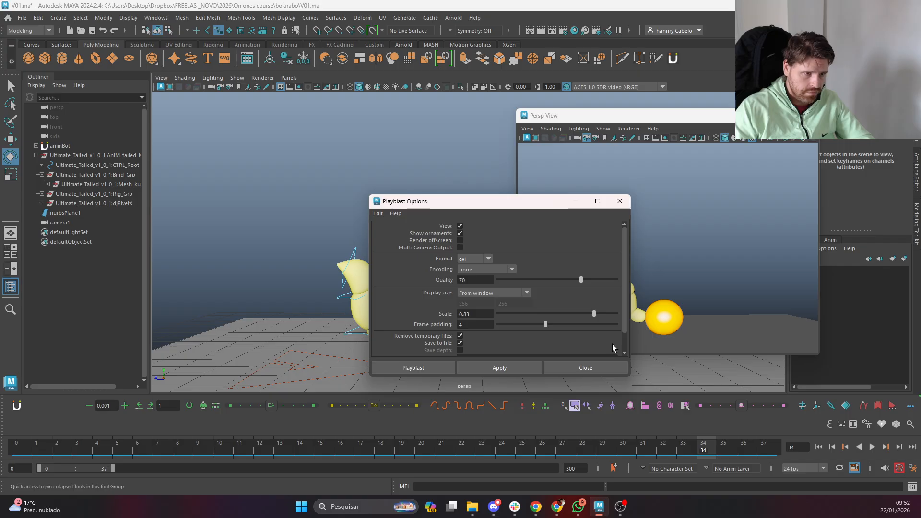
scroll(626, 327, down, 1)
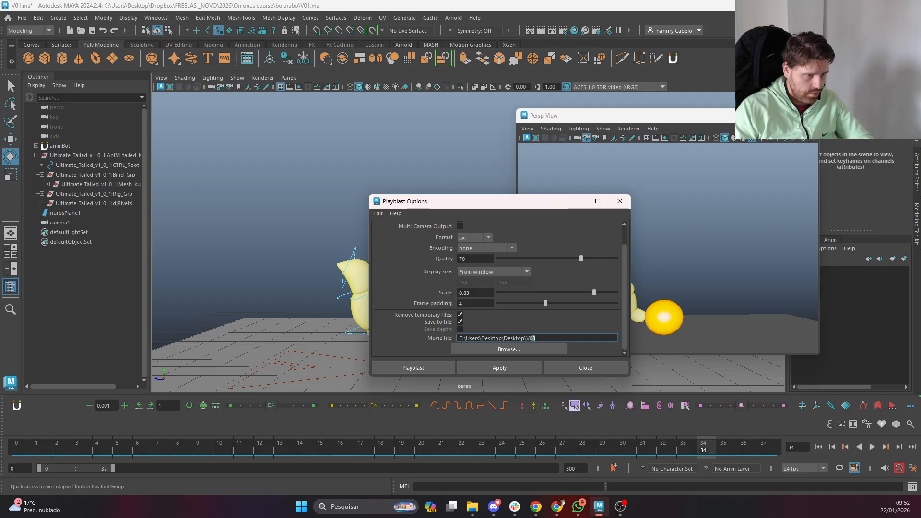
click(444, 366)
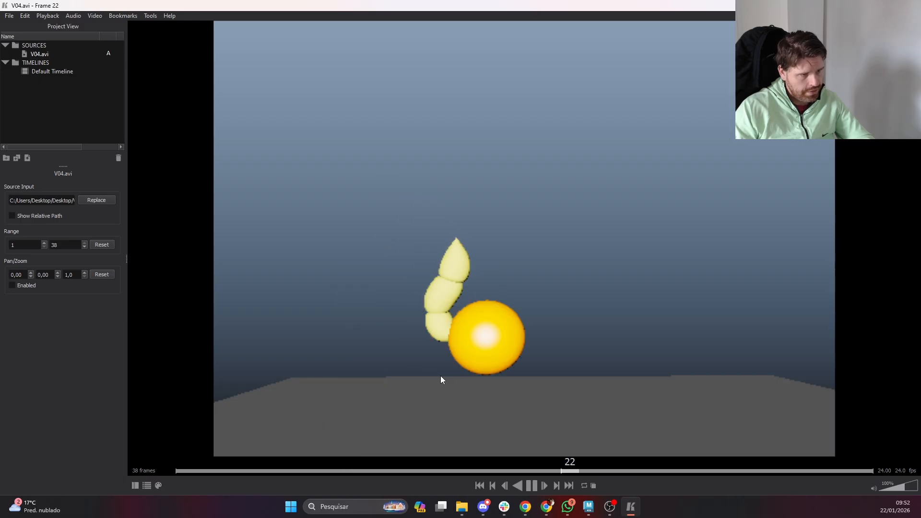
click(910, 5)
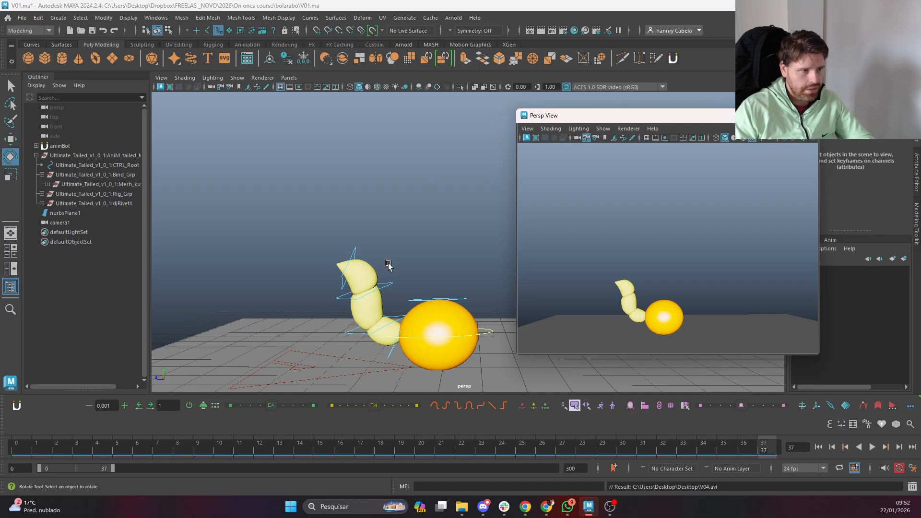
Go to frame 24, compare it with the neighbouring poses and rotate the tail's base control CTRL_kuyruk_01 away from the ball
click(390, 351)
click(497, 447)
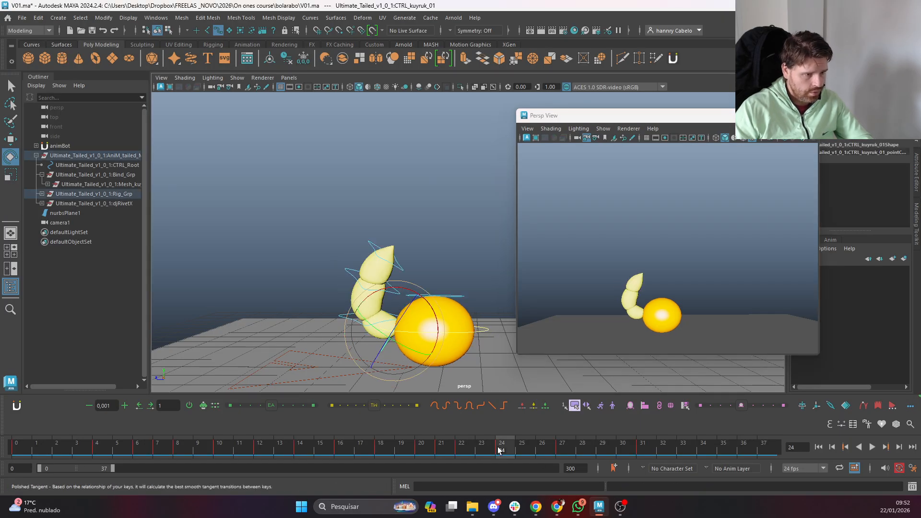
key(period)
key(comma)
key(comma)
key(period)
key(comma)
key(period)
drag(434, 318, 430, 316)
Adjust the rotation of the tail tip control CTRL_kuyruk_04 at frames 24 and 27
click(405, 292)
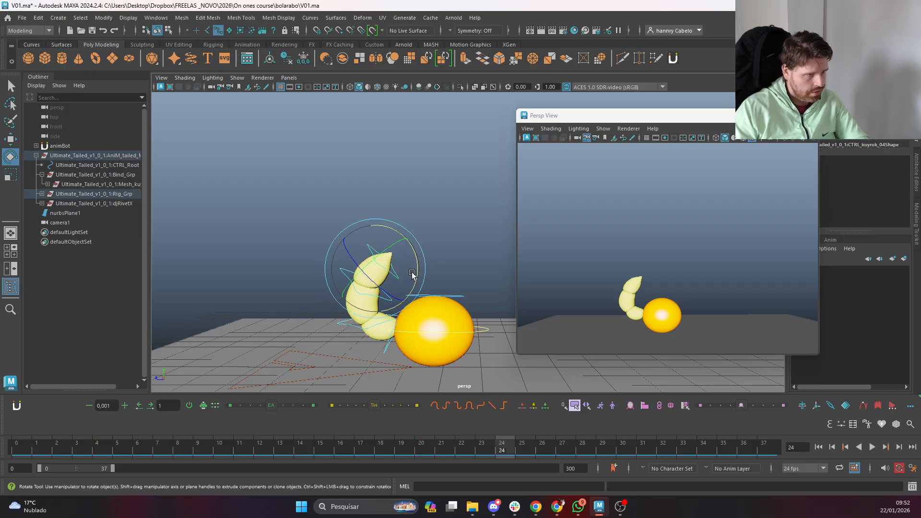
click(411, 258)
key(comma)
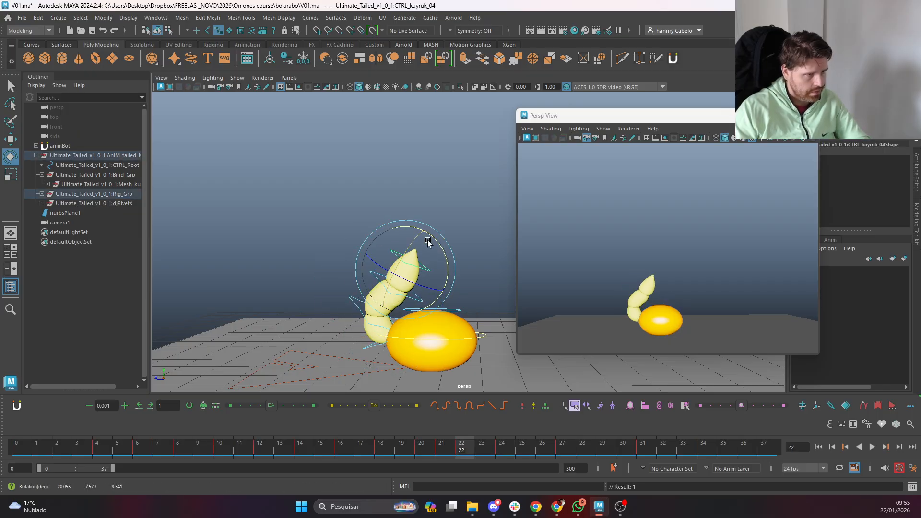
key(period)
drag(420, 265, 419, 300)
key(comma)
key(period)
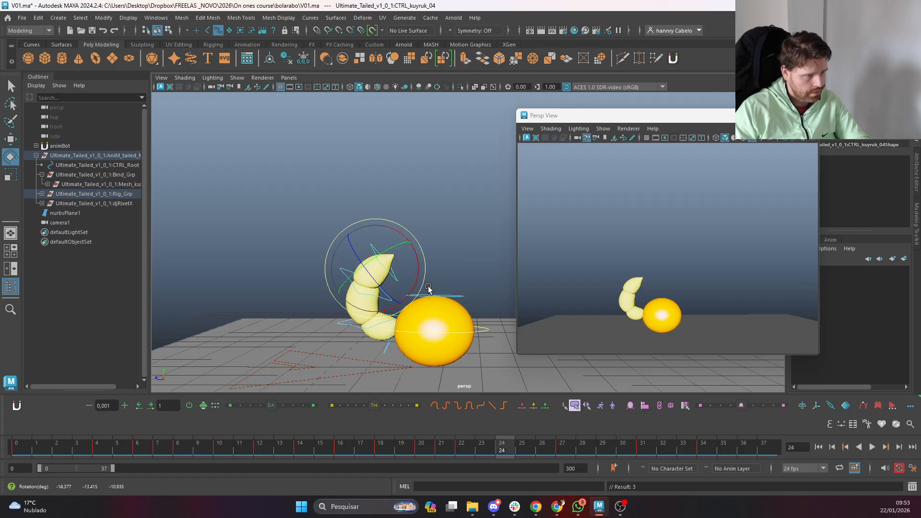
key(period)
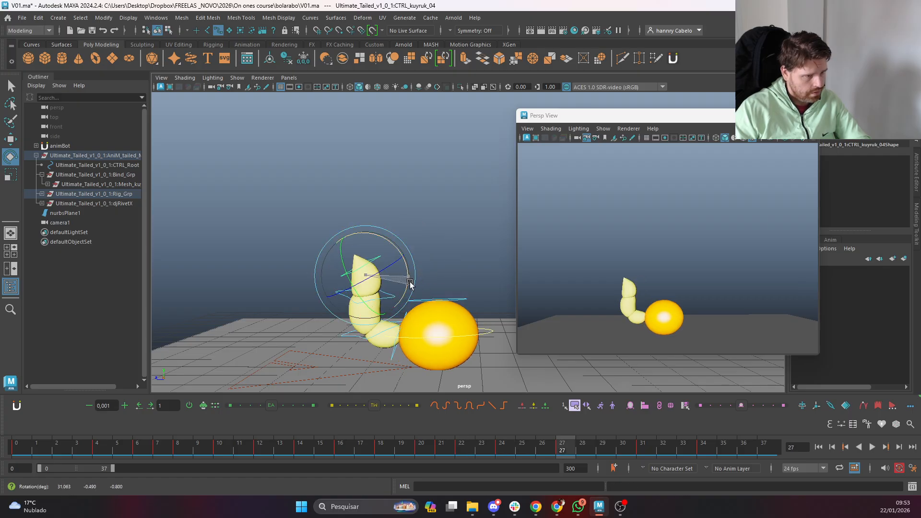
Select every rig control and add a breakdown pose at frame 26 with animBot's tween slider
scroll(408, 269, down, 3)
drag(287, 158, 479, 376)
click(543, 453)
click(374, 406)
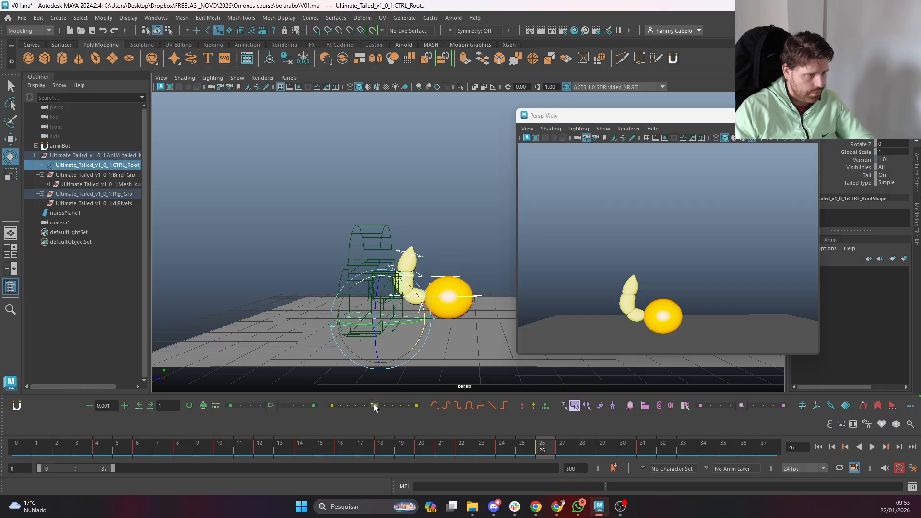
scroll(401, 298, up, 3)
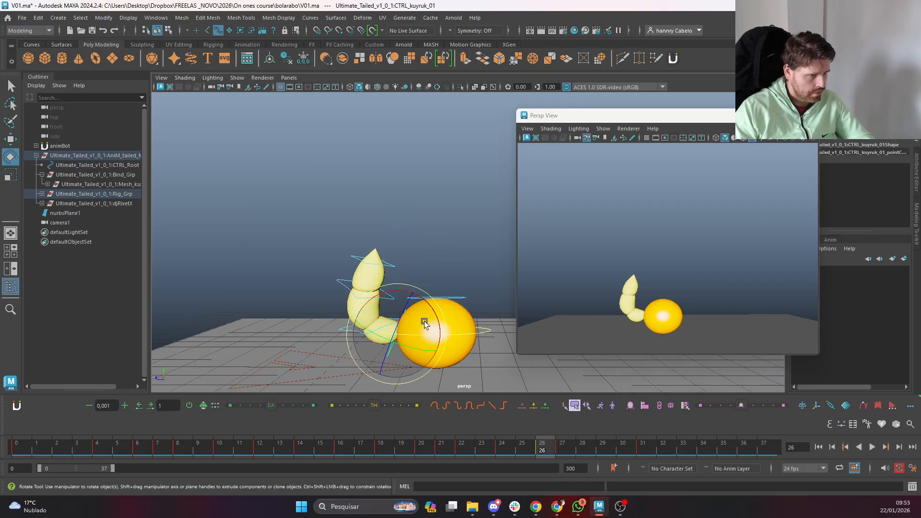
Rotate CTRL_kuyruk_03 and CTRL_kuyruk_02 at frame 26 to curl the tail, and refine the tip control CTRL_kuyruk_04 at frame 27
click(339, 288)
click(386, 293)
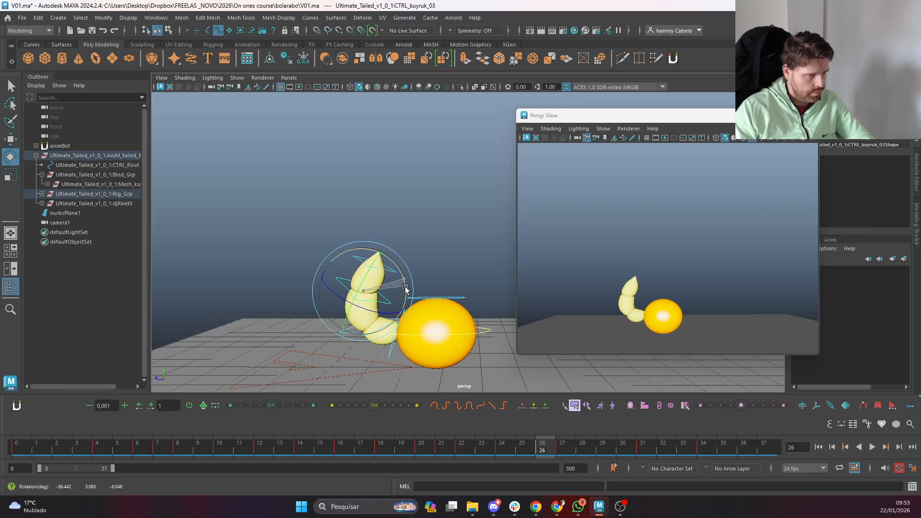
key(alt+period)
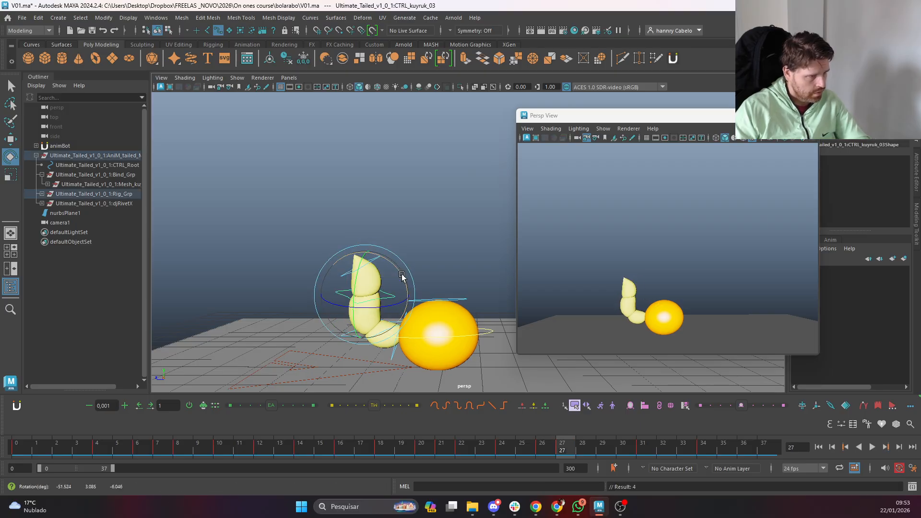
key(alt+comma)
click(369, 333)
click(384, 332)
key(alt+period)
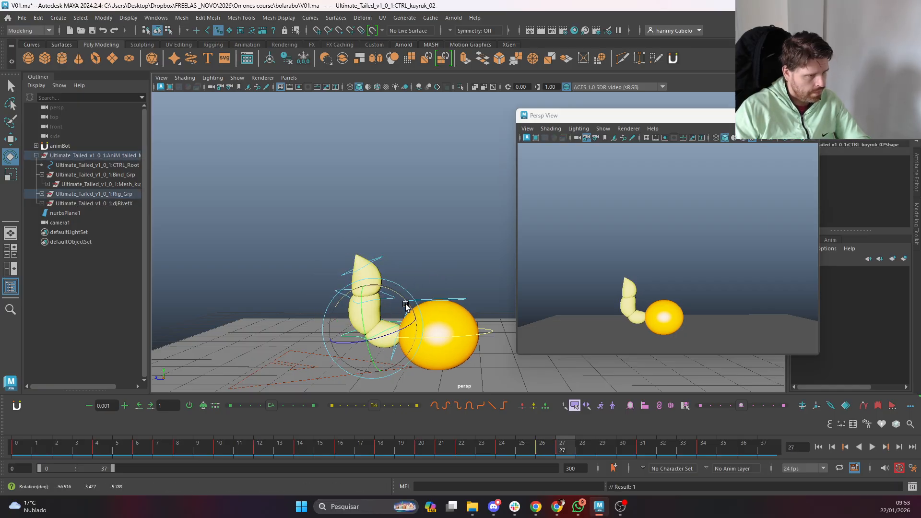
click(403, 275)
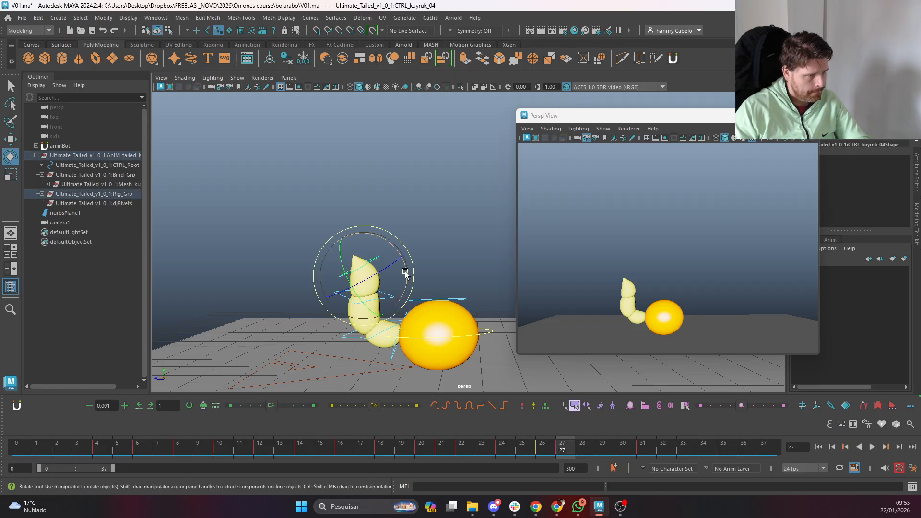
Select all the rig controls and shift their frame 27 keys to frame 28, keeping the breakdown keyed at frame 26
drag(247, 187, 446, 387)
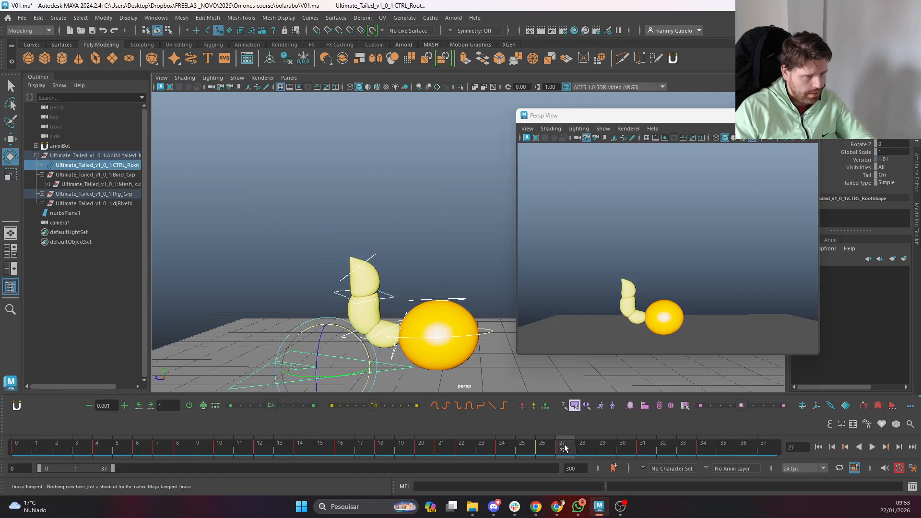
click(495, 448)
click(543, 448)
key(s)
Step back and forth through the landing and settle poses to check the retimed tail between frames 26 and 28
key(alt+comma)
key(alt+comma)
key(alt+comma)
key(alt+comma)
key(alt+comma)
key(alt+comma)
key(alt+period)
key(alt+period)
key(alt+period)
key(alt+period)
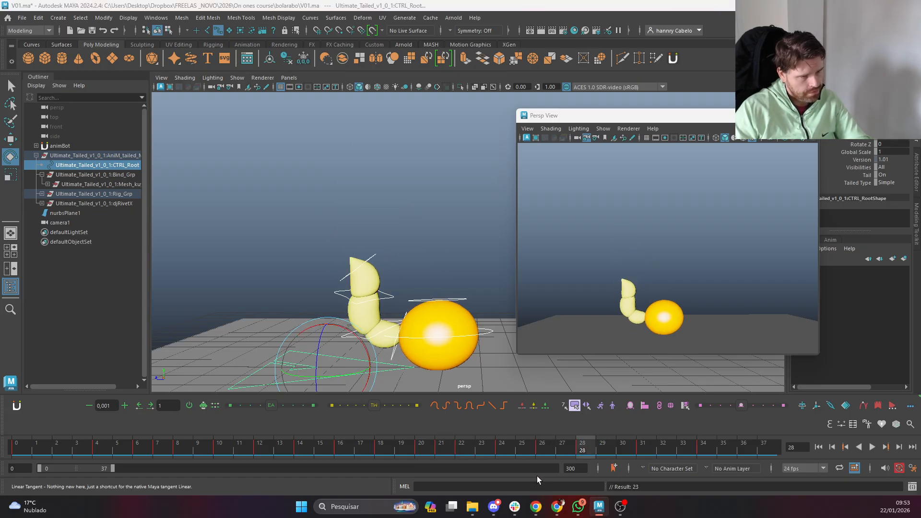
key(alt+period)
key(alt+period)
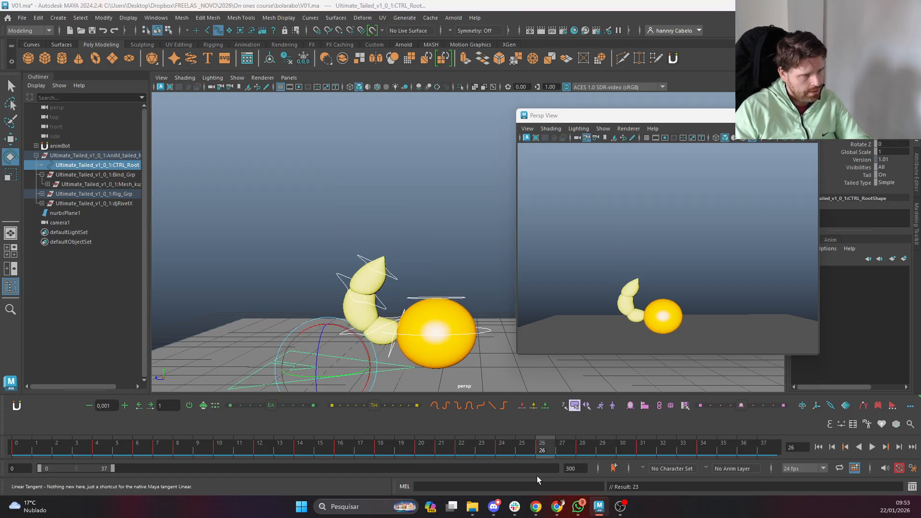
Select the three outer tail controls, including CTRL_kuyruk_02, and adjust their frame 26 breakdown with animBot's tween slider
click(387, 308)
click(359, 258)
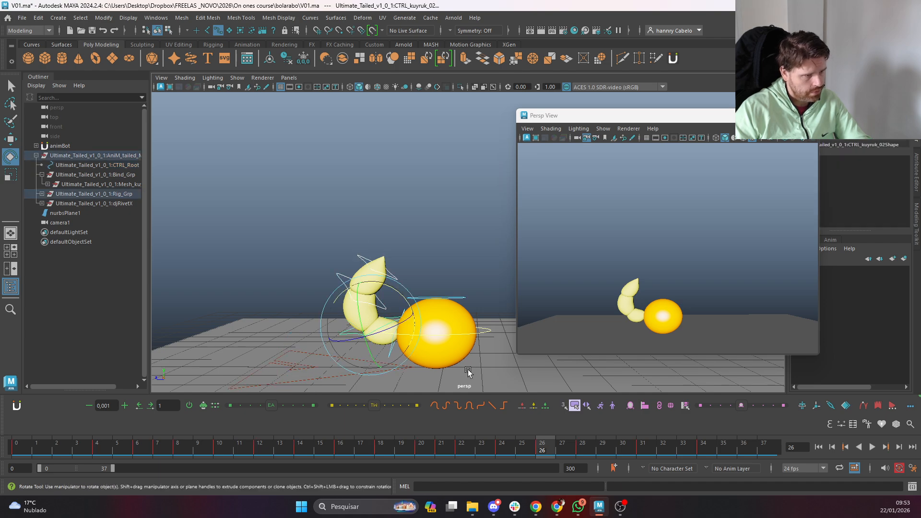
drag(390, 403, 383, 406)
key(period)
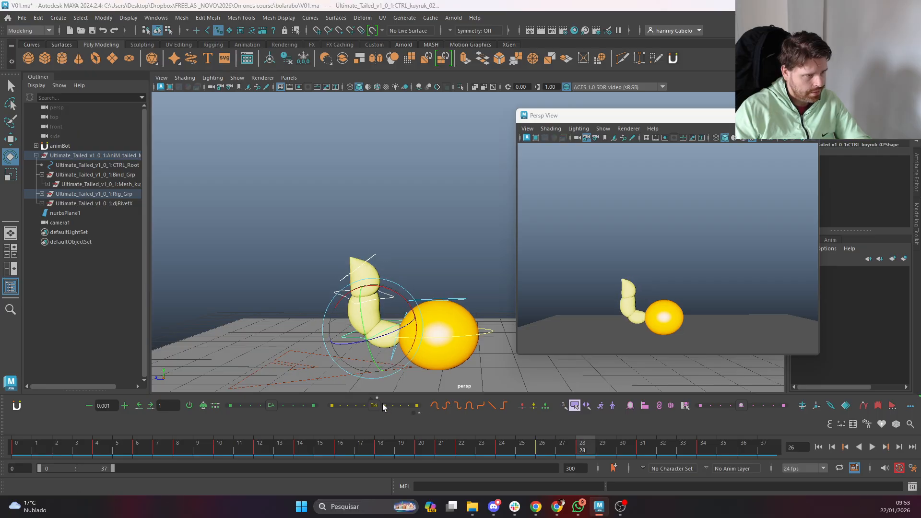
Step through the earlier keys to examine the tail's flow through the landing around frame 22
key(comma)
key(comma)
key(comma)
key(comma)
key(comma)
key(comma)
key(period)
key(period)
key(period)
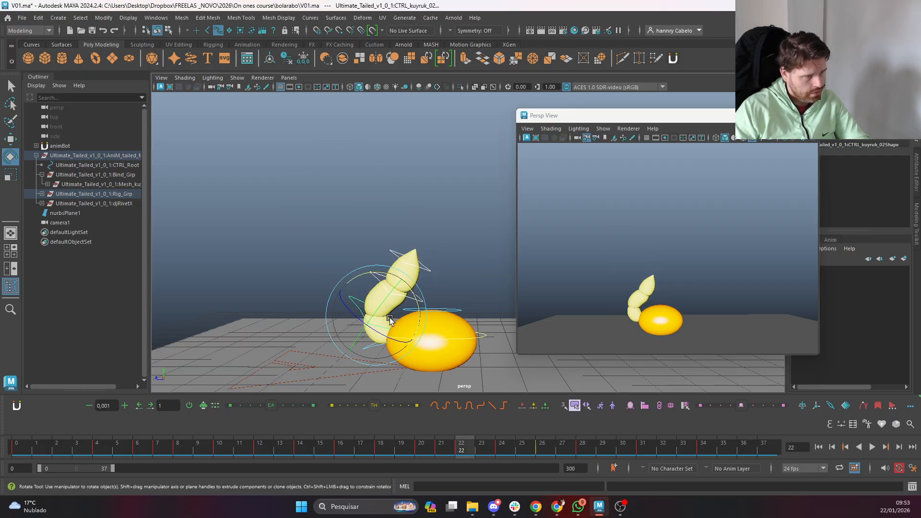
Select three tail controls, including CTRL_kuyruk_01, and adjust their frame 31 pose with animBot's Tweener, up to 100%
key(period)
key(period)
key(period)
key(period)
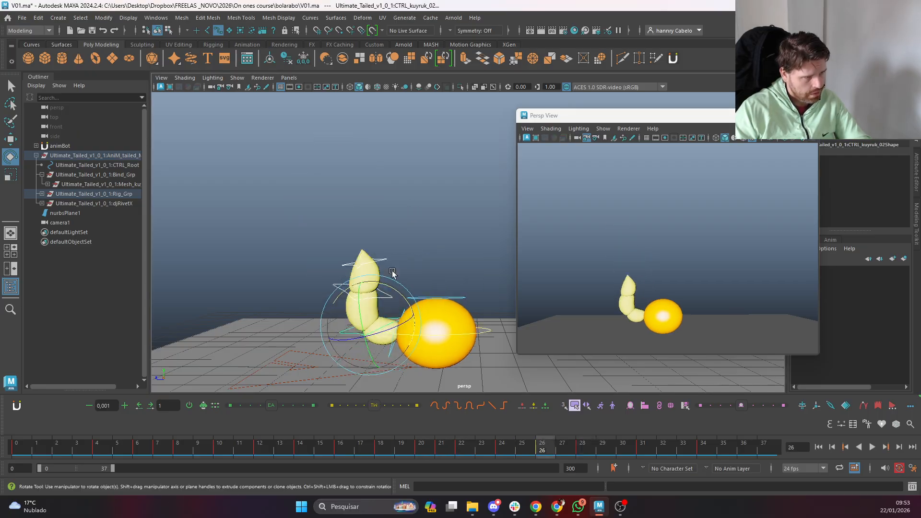
key(period)
key(period)
key(e)
click(331, 234)
click(405, 320)
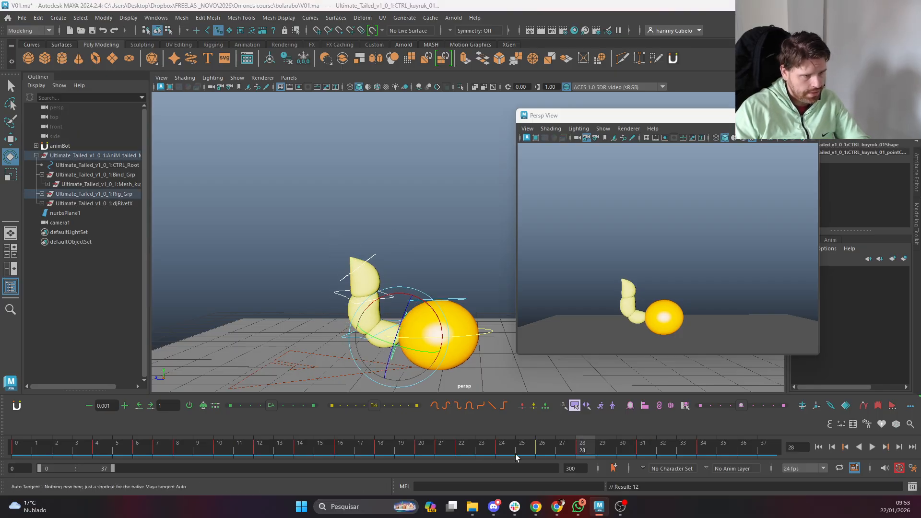
click(402, 406)
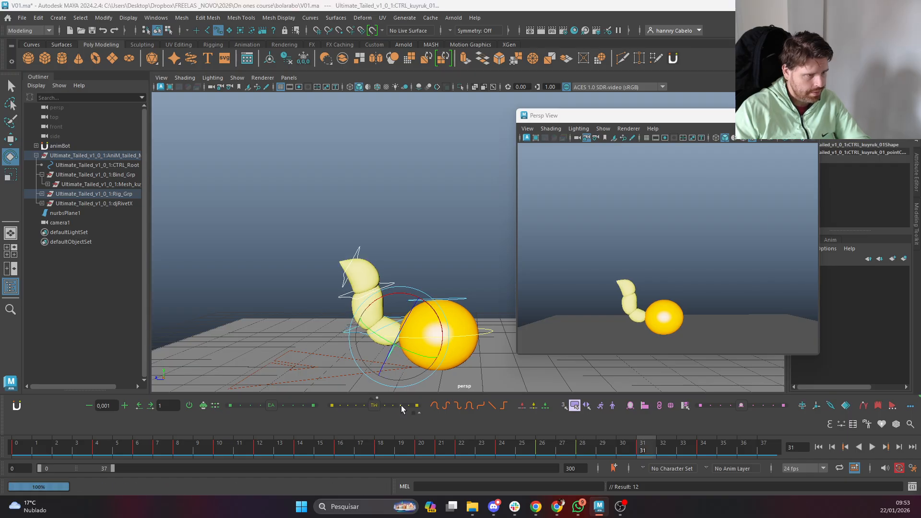
key(period)
key(period)
key(comma)
click(415, 406)
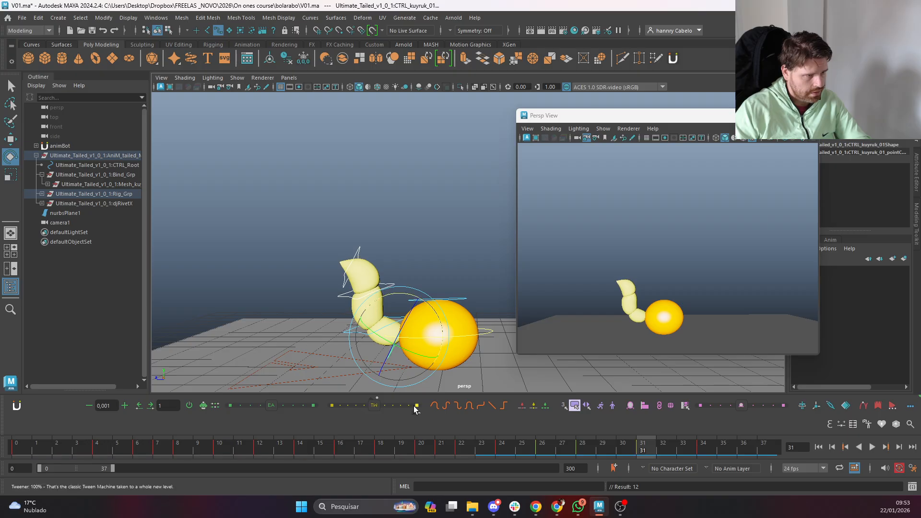
key(period)
key(comma)
Key the two lower tail controls, including CTRL_kuyruk_02, at frames 28 and 26, and tween their frame 31 pose by 5/6
scroll(443, 245, up, 3)
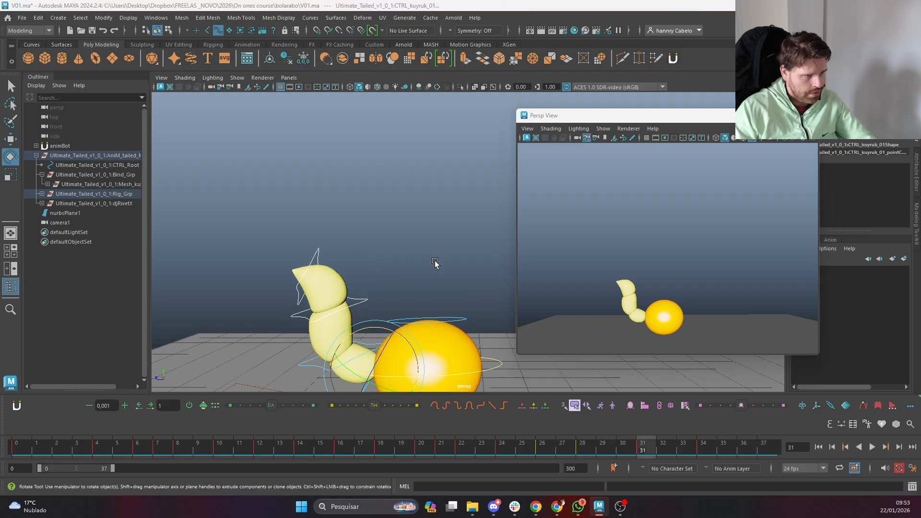
alt+middle_drag(441, 251, 450, 186)
scroll(450, 187, up, 3)
click(331, 318)
click(365, 325)
shift+drag(251, 270, 293, 300)
click(584, 449)
key(s)
click(545, 447)
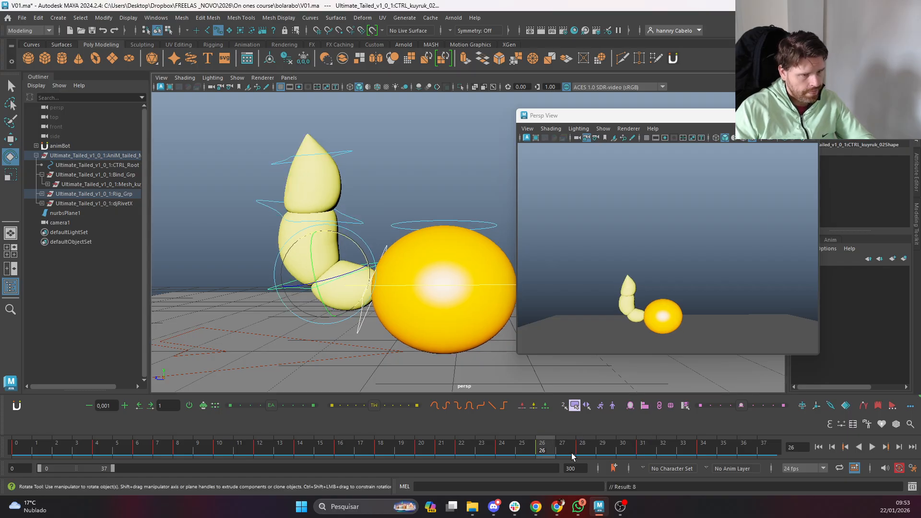
key(s)
click(641, 457)
click(403, 407)
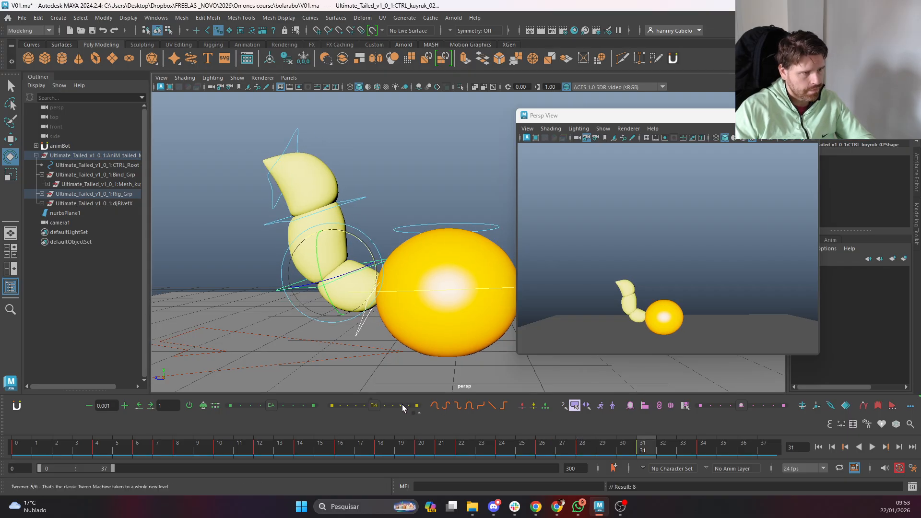
Play the animation back, and rotate the outer tail and its tip control CTRL_kuyruk_04 at frame 24
key(alt+v)
scroll(401, 290, down, 4)
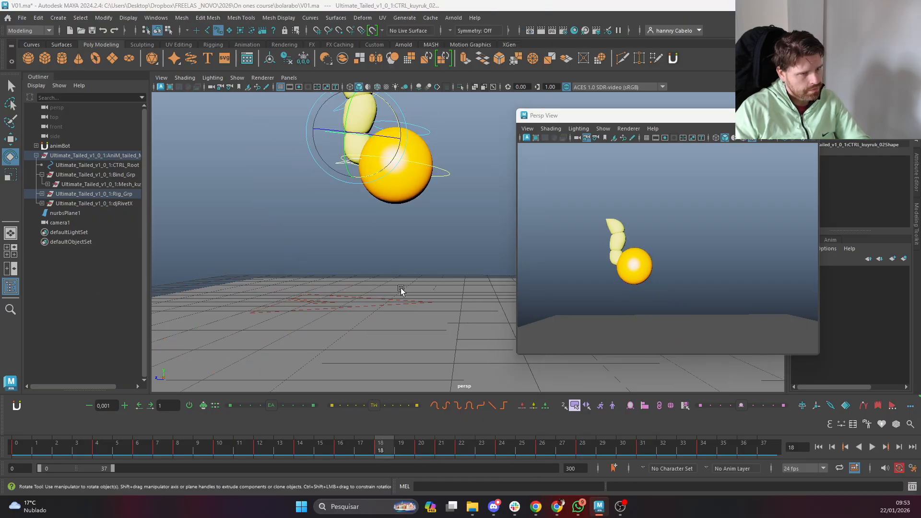
key(period)
key(period)
key(period)
key(period)
click(445, 175)
click(387, 258)
drag(440, 236, 429, 246)
click(425, 214)
click(406, 200)
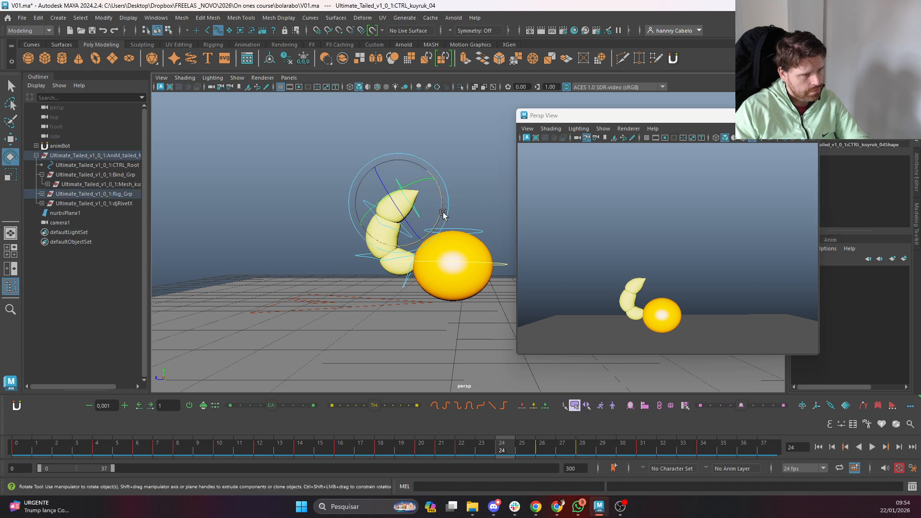
Step back and forth through the landing keys to examine the tail's flow between frames 22 and 26
key(comma)
key(comma)
key(period)
key(period)
key(period)
key(period)
key(period)
key(period)
key(period)
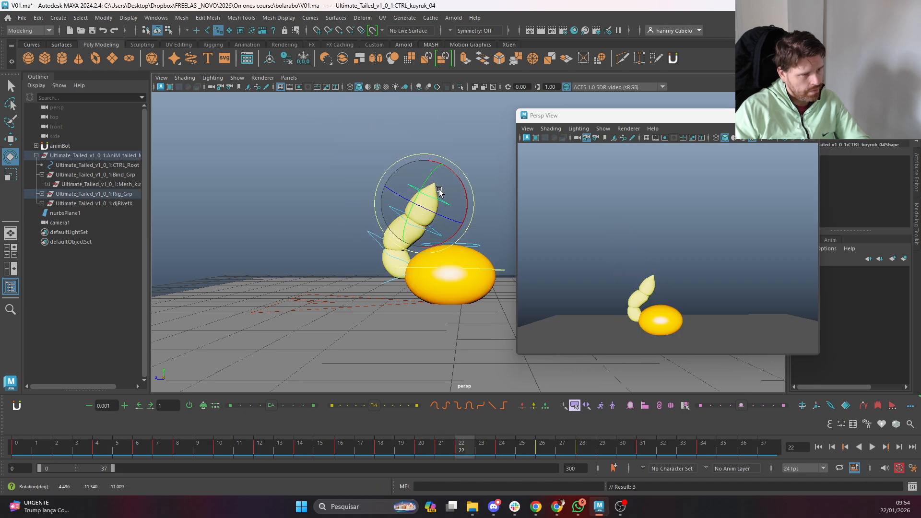
key(comma)
key(comma)
key(comma)
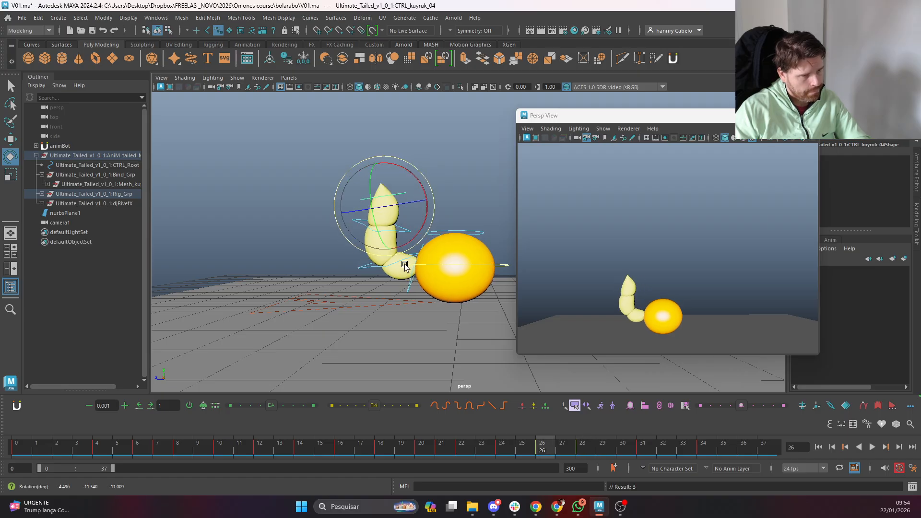
Rotate the outer tail at frame 26 and compare it with the neighbouring key poses
drag(419, 252, 415, 263)
key(comma)
key(period)
key(period)
Rotate the tail-base control CTRL_kuyruk_01 and the upper tail controls in the frame 31 settle pose
click(417, 277)
click(409, 289)
key(period)
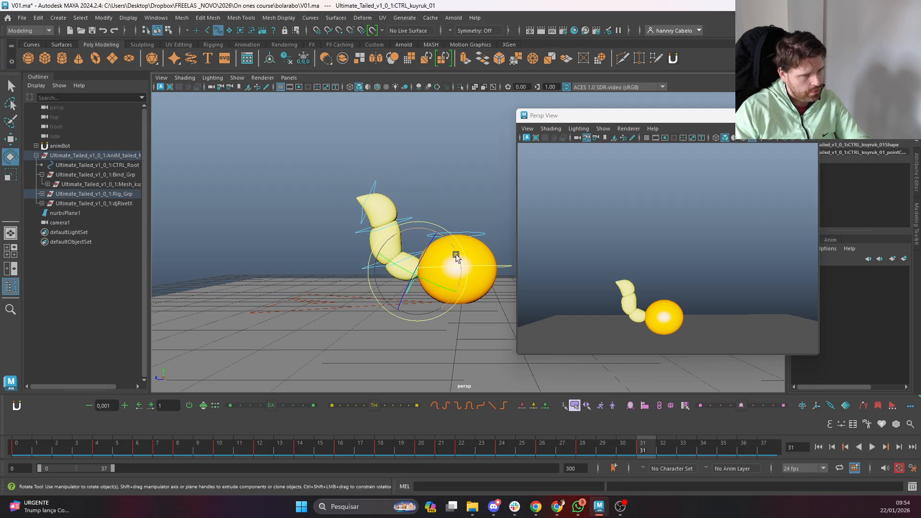
drag(456, 257, 457, 265)
click(452, 178)
click(408, 219)
drag(437, 206, 457, 222)
Rotate the tail forward over the ball from its base control CTRL_kuyruk_01 in the frame 22 landing pose
key(comma)
key(comma)
key(comma)
key(comma)
key(comma)
key(period)
click(487, 199)
click(393, 278)
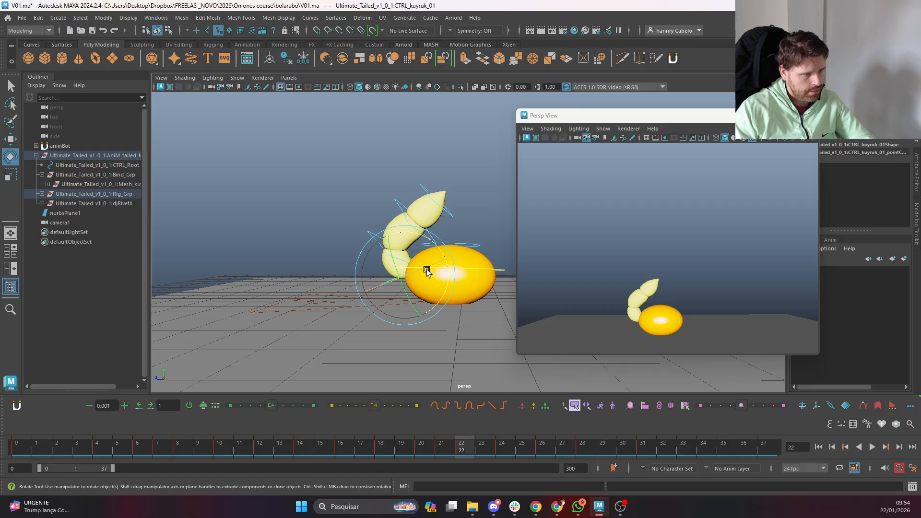
drag(452, 265, 450, 278)
click(489, 227)
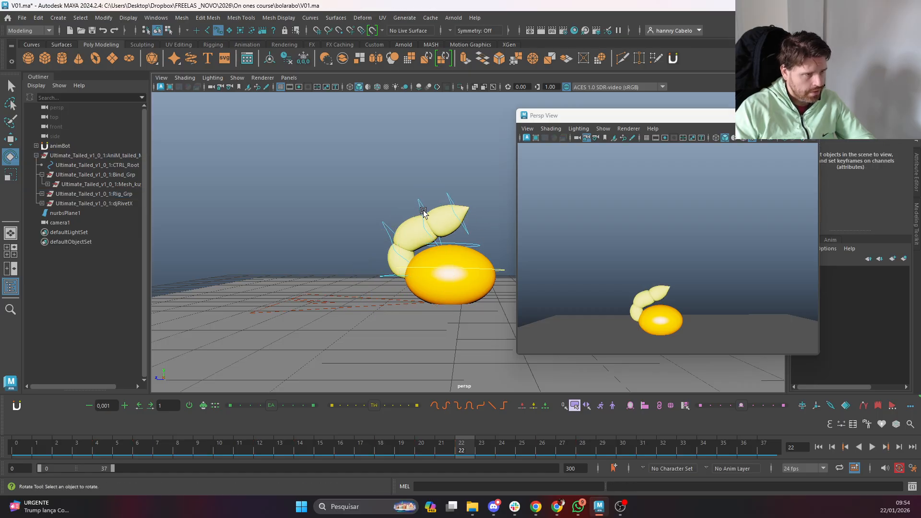
Rotate CTRL_kuyruk_03 at frame 22 to lift the tail's end, and check it against frame 21
click(424, 213)
drag(473, 216, 477, 201)
key(comma)
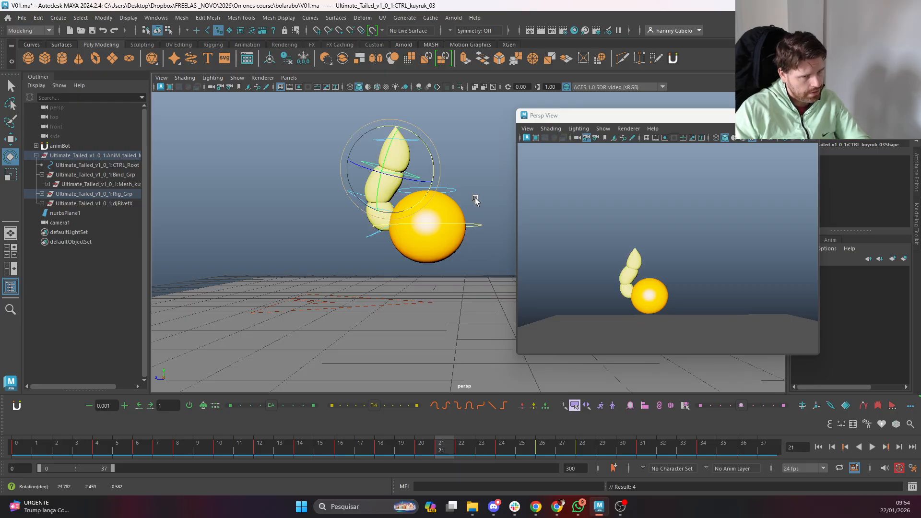
key(period)
Rotate the tail-base control CTRL_kuyruk_01 at frame 24 and key it at frame 26
key(period)
click(402, 286)
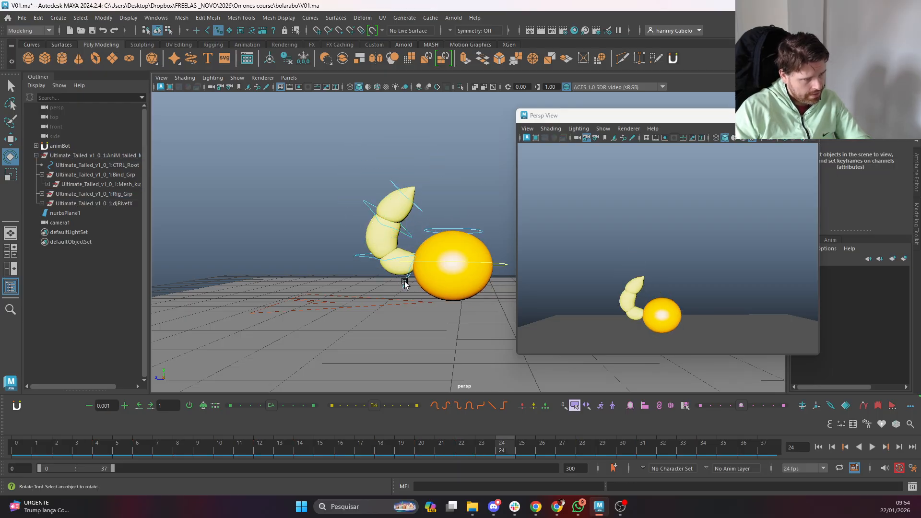
click(407, 280)
drag(458, 262, 465, 273)
key(period)
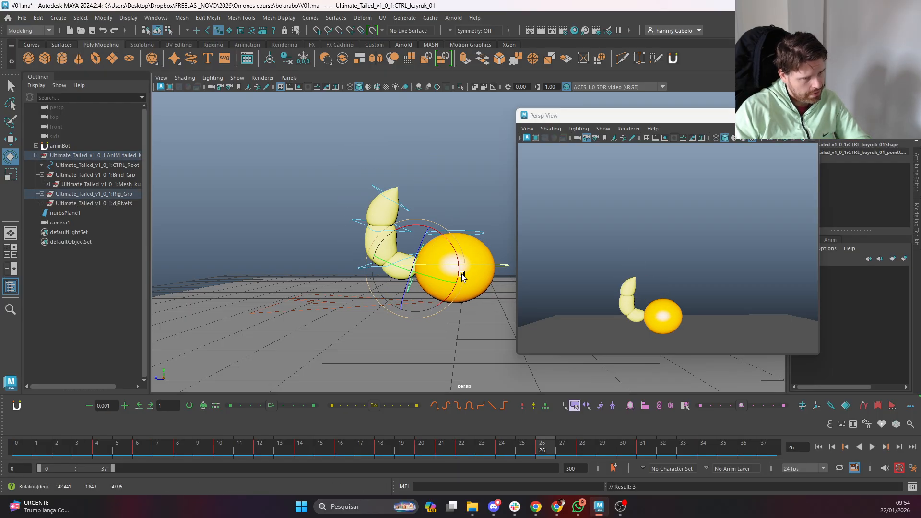
key(s)
Rotate the tail control CTRL_kuyruk_03 at frame 28 and key the pose
key(period)
drag(458, 242, 431, 226)
click(360, 231)
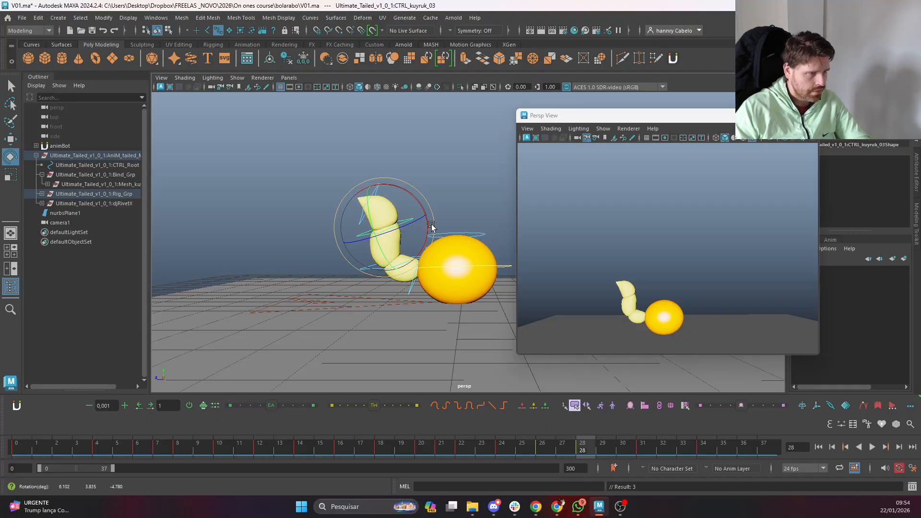
key(s)
Step back and forth through all the keys to examine the tail's overlap from the jump to the settle
key(comma)
key(comma)
key(comma)
key(comma)
key(comma)
key(comma)
key(period)
key(period)
key(period)
key(period)
key(period)
key(period)
key(period)
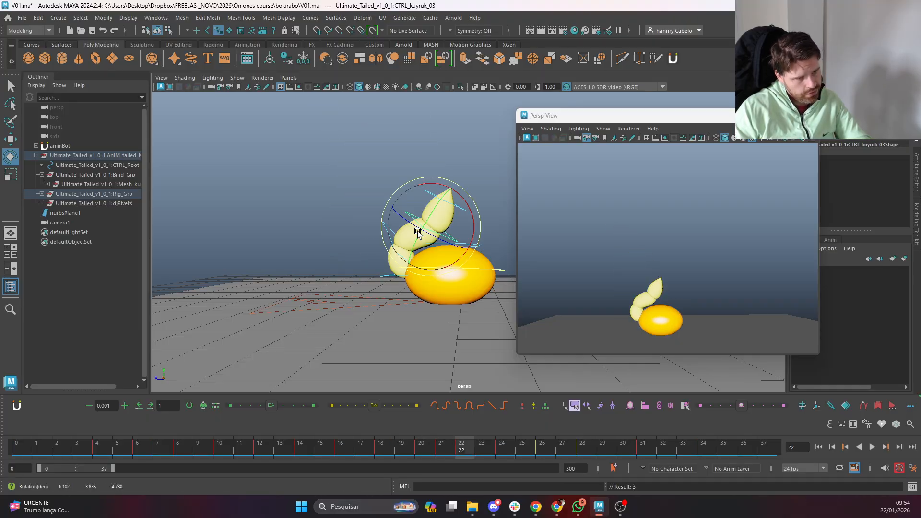
key(comma)
key(comma)
key(comma)
key(comma)
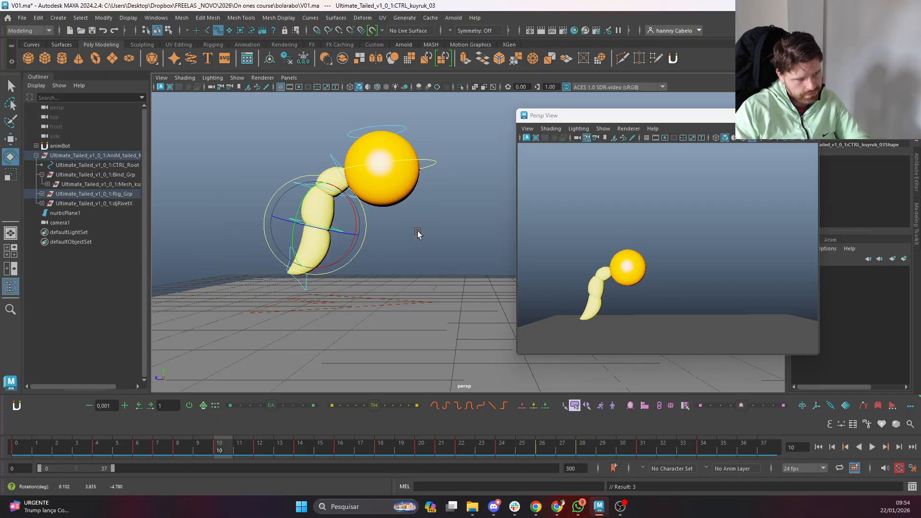
key(comma)
key(comma)
key(comma)
key(comma)
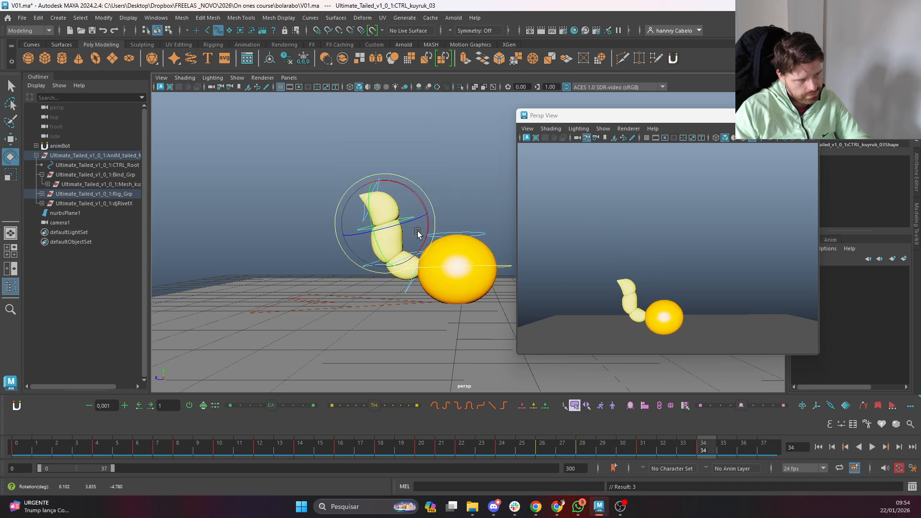
Deselect the controls and playblast the animation to an avi movie file named V05
click(417, 234)
key(period)
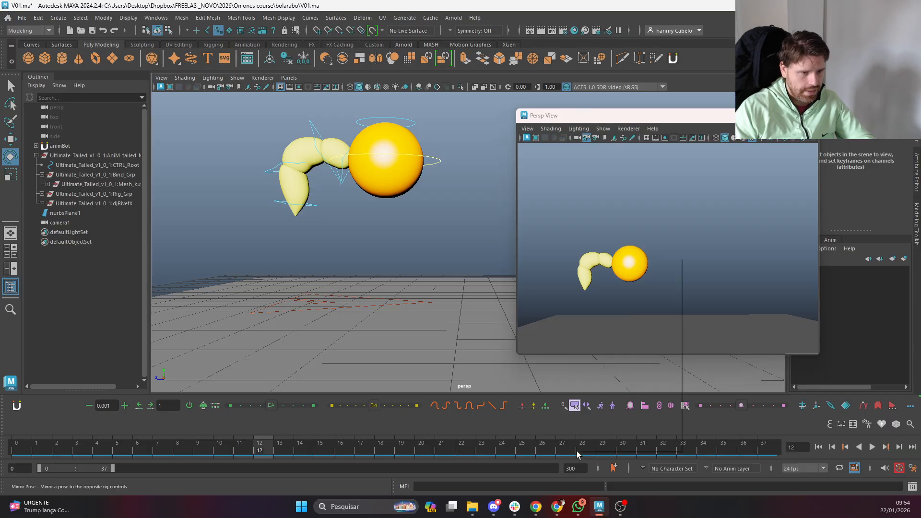
right_click(658, 449)
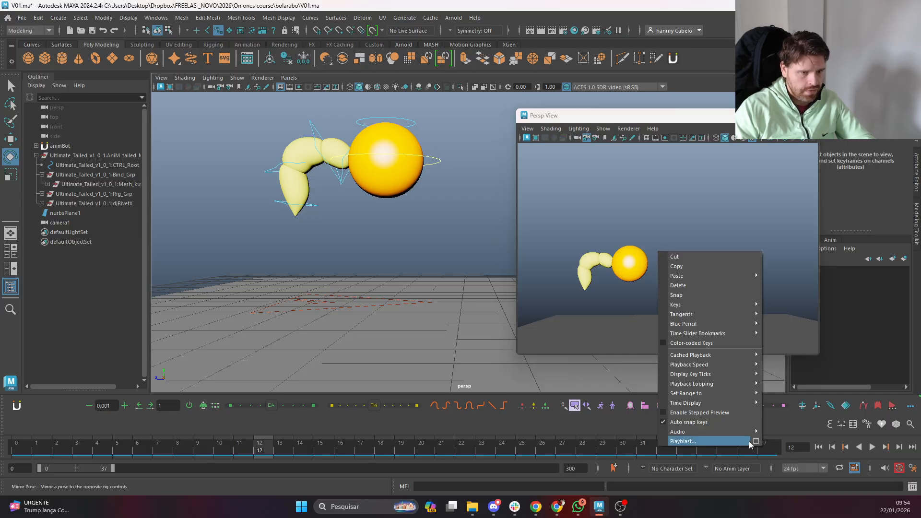
click(751, 441)
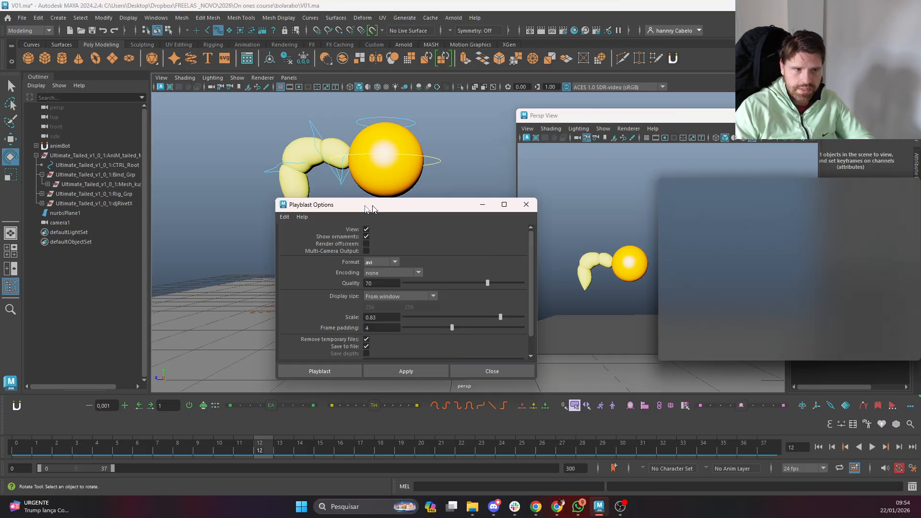
scroll(439, 341, down, 2)
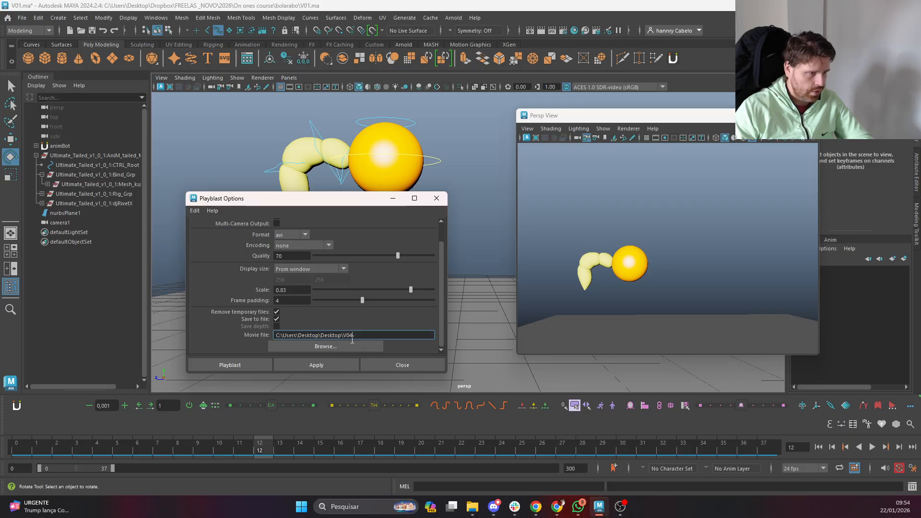
text(5)
click(230, 365)
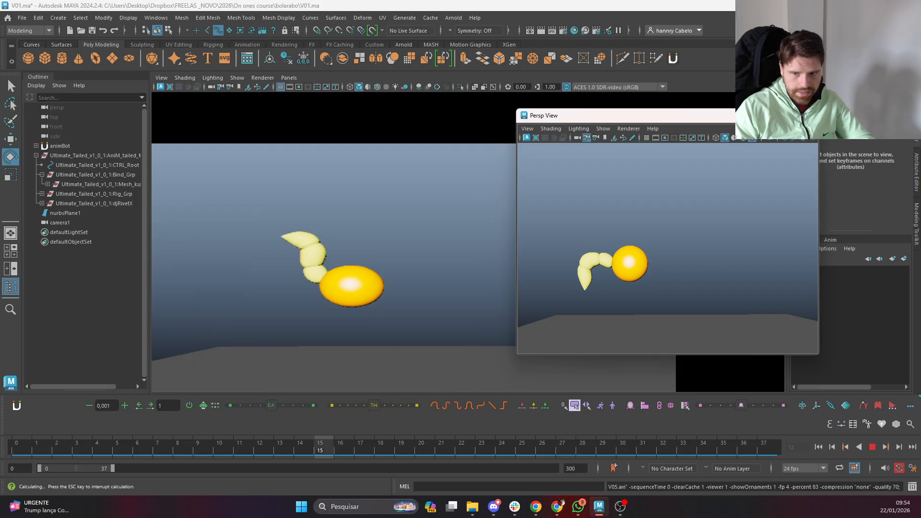